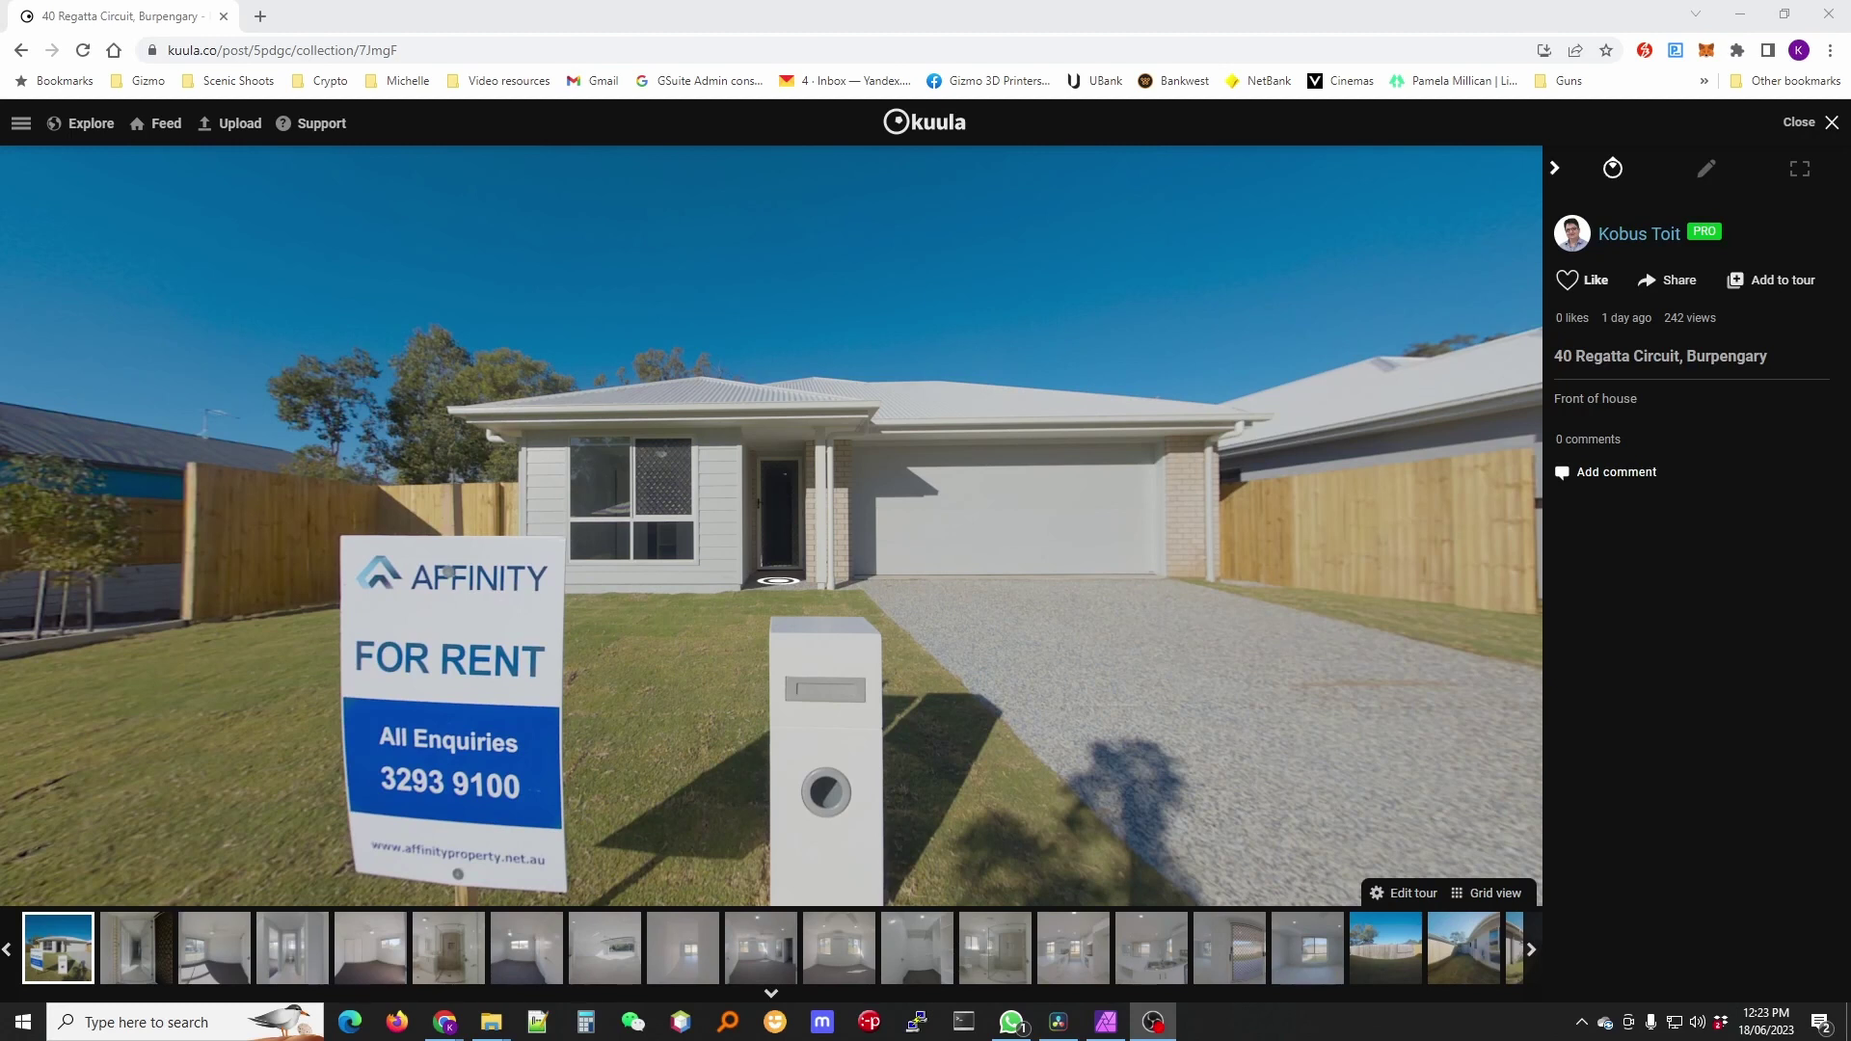
Step through the Kuula tour hotspots from Front of house to Front door, Hallway 1 and Kitchen 1
{"action": "left_click", "coordinate": [781, 583]}
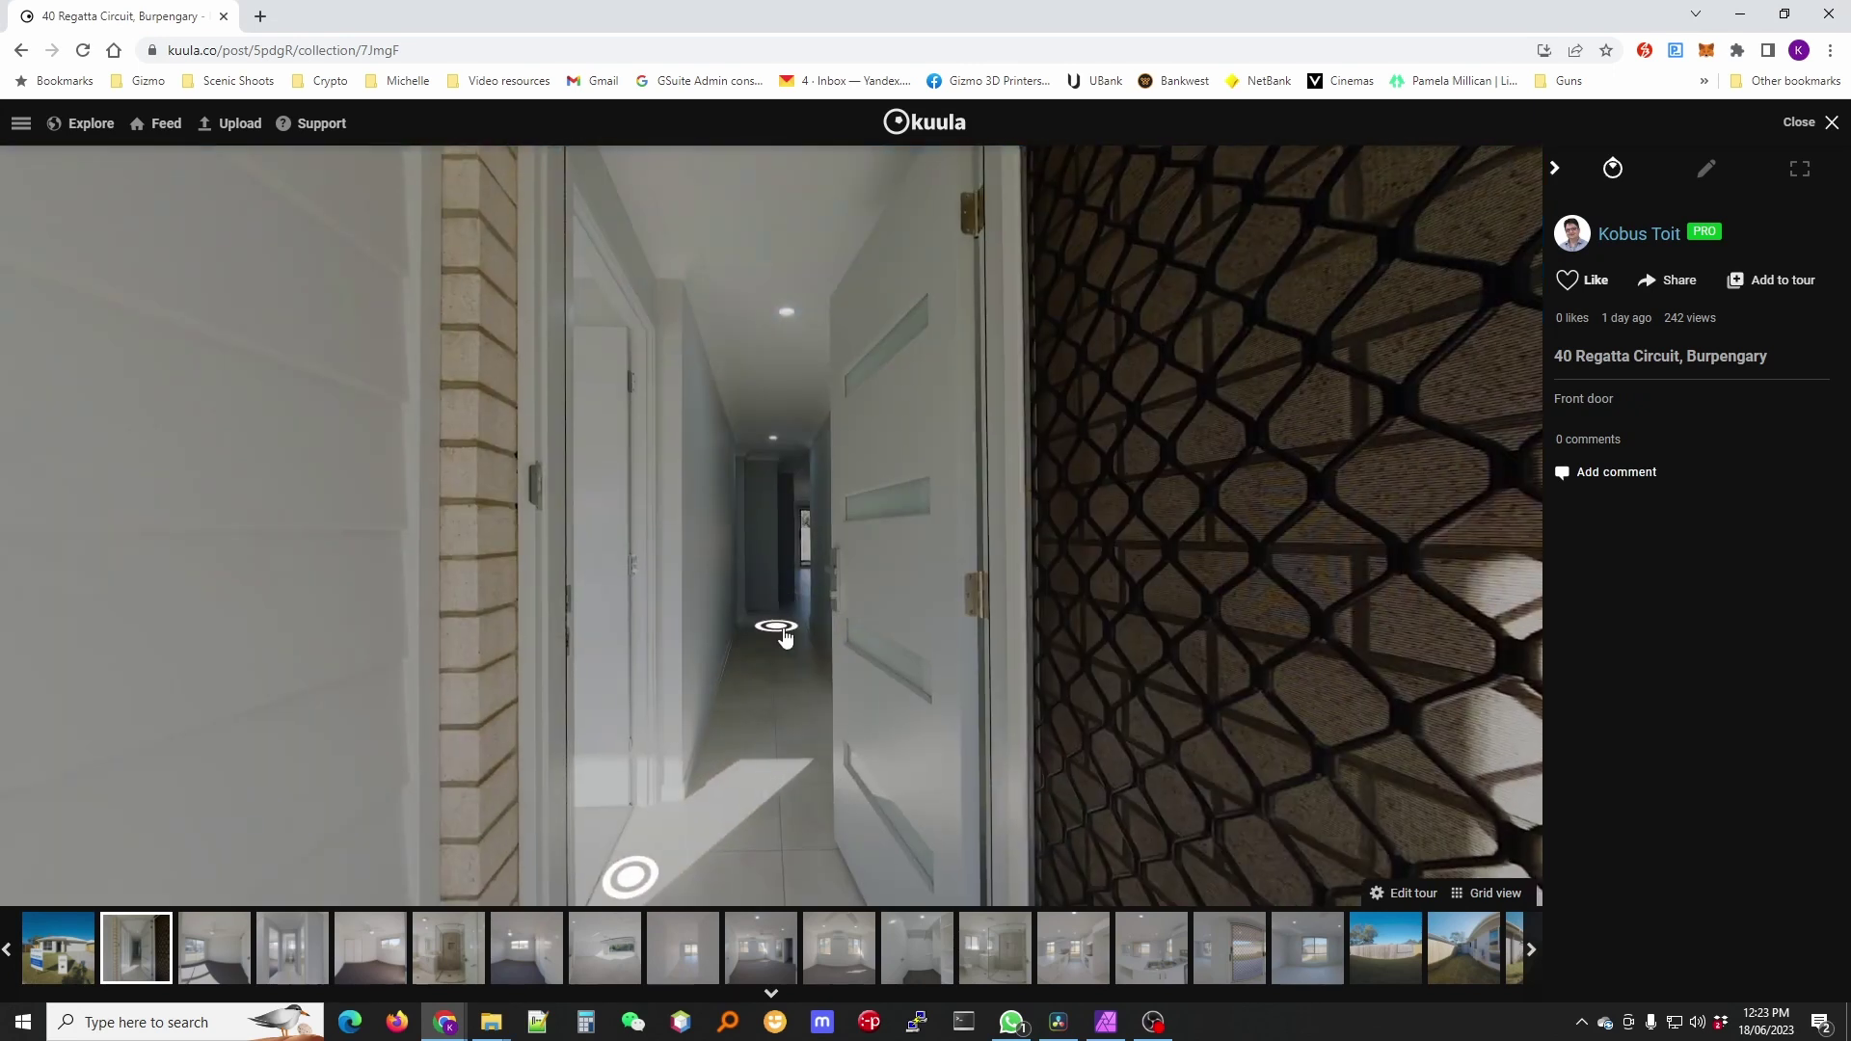
{"action": "left_click", "coordinate": [780, 631]}
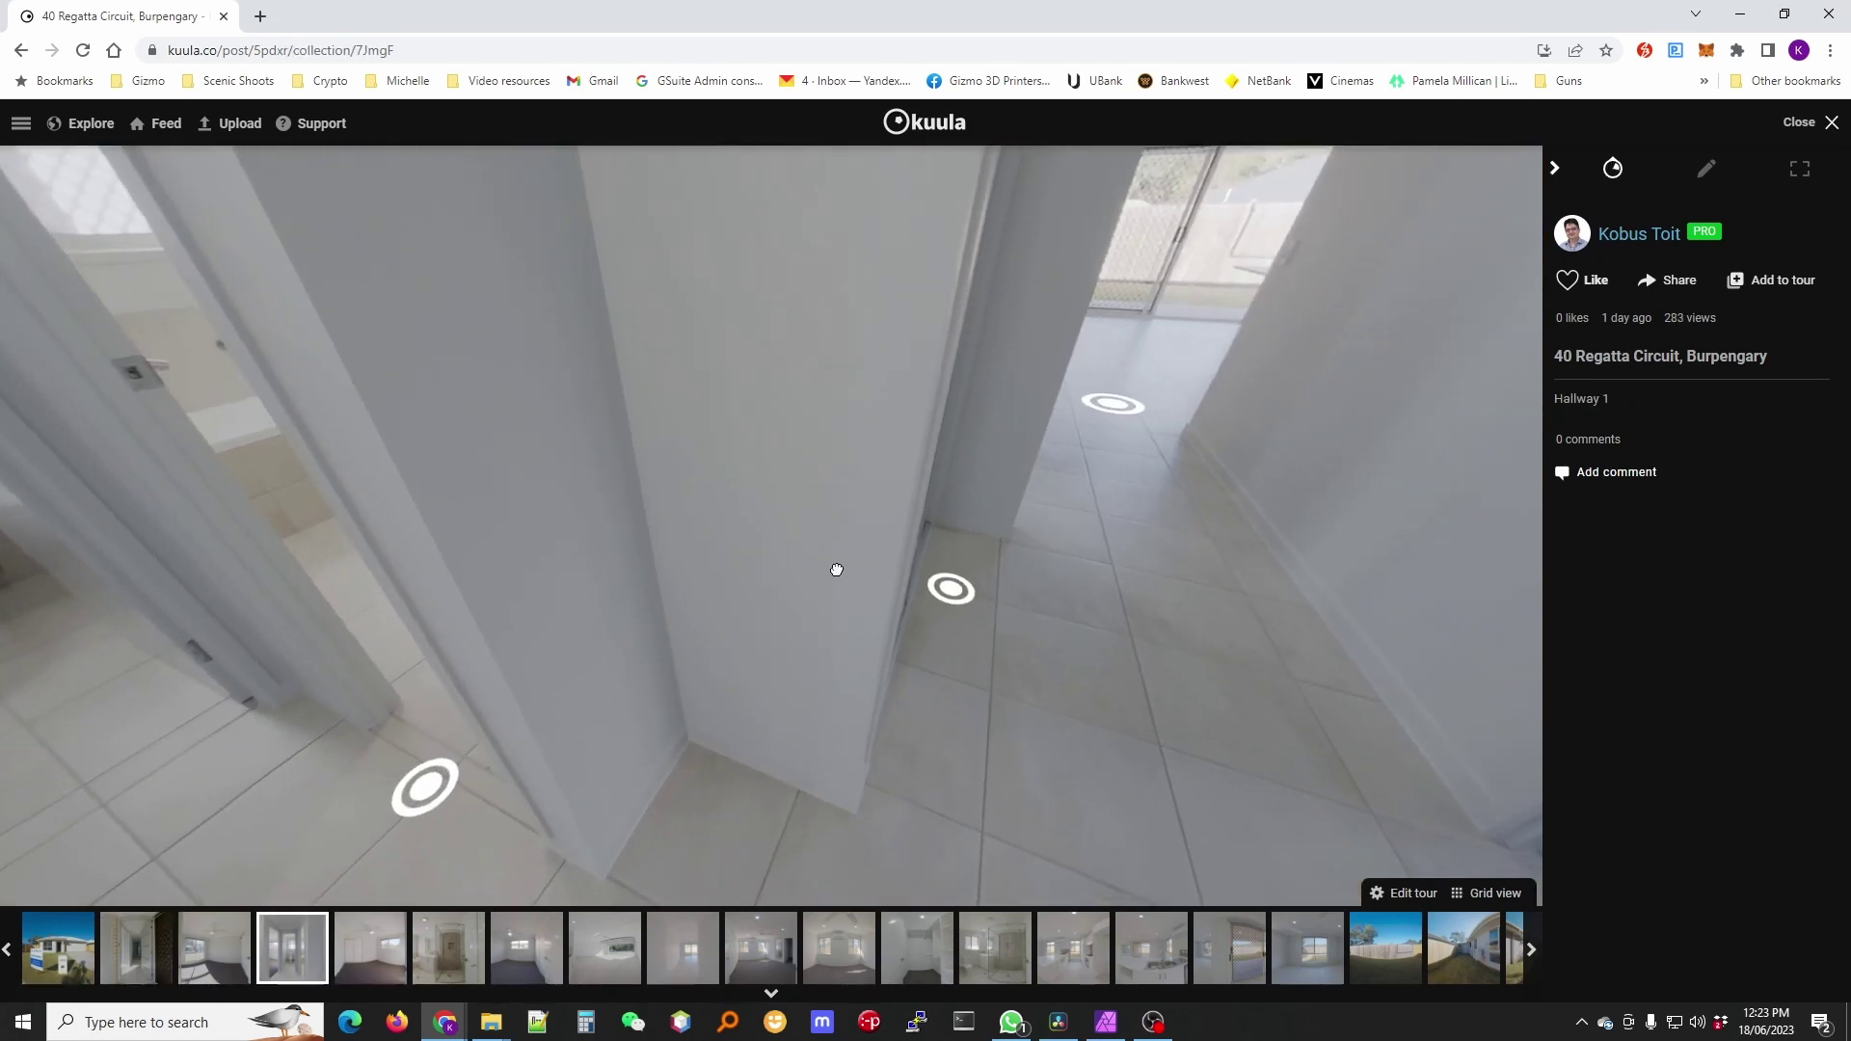
{"action": "left_click", "coordinate": [951, 588]}
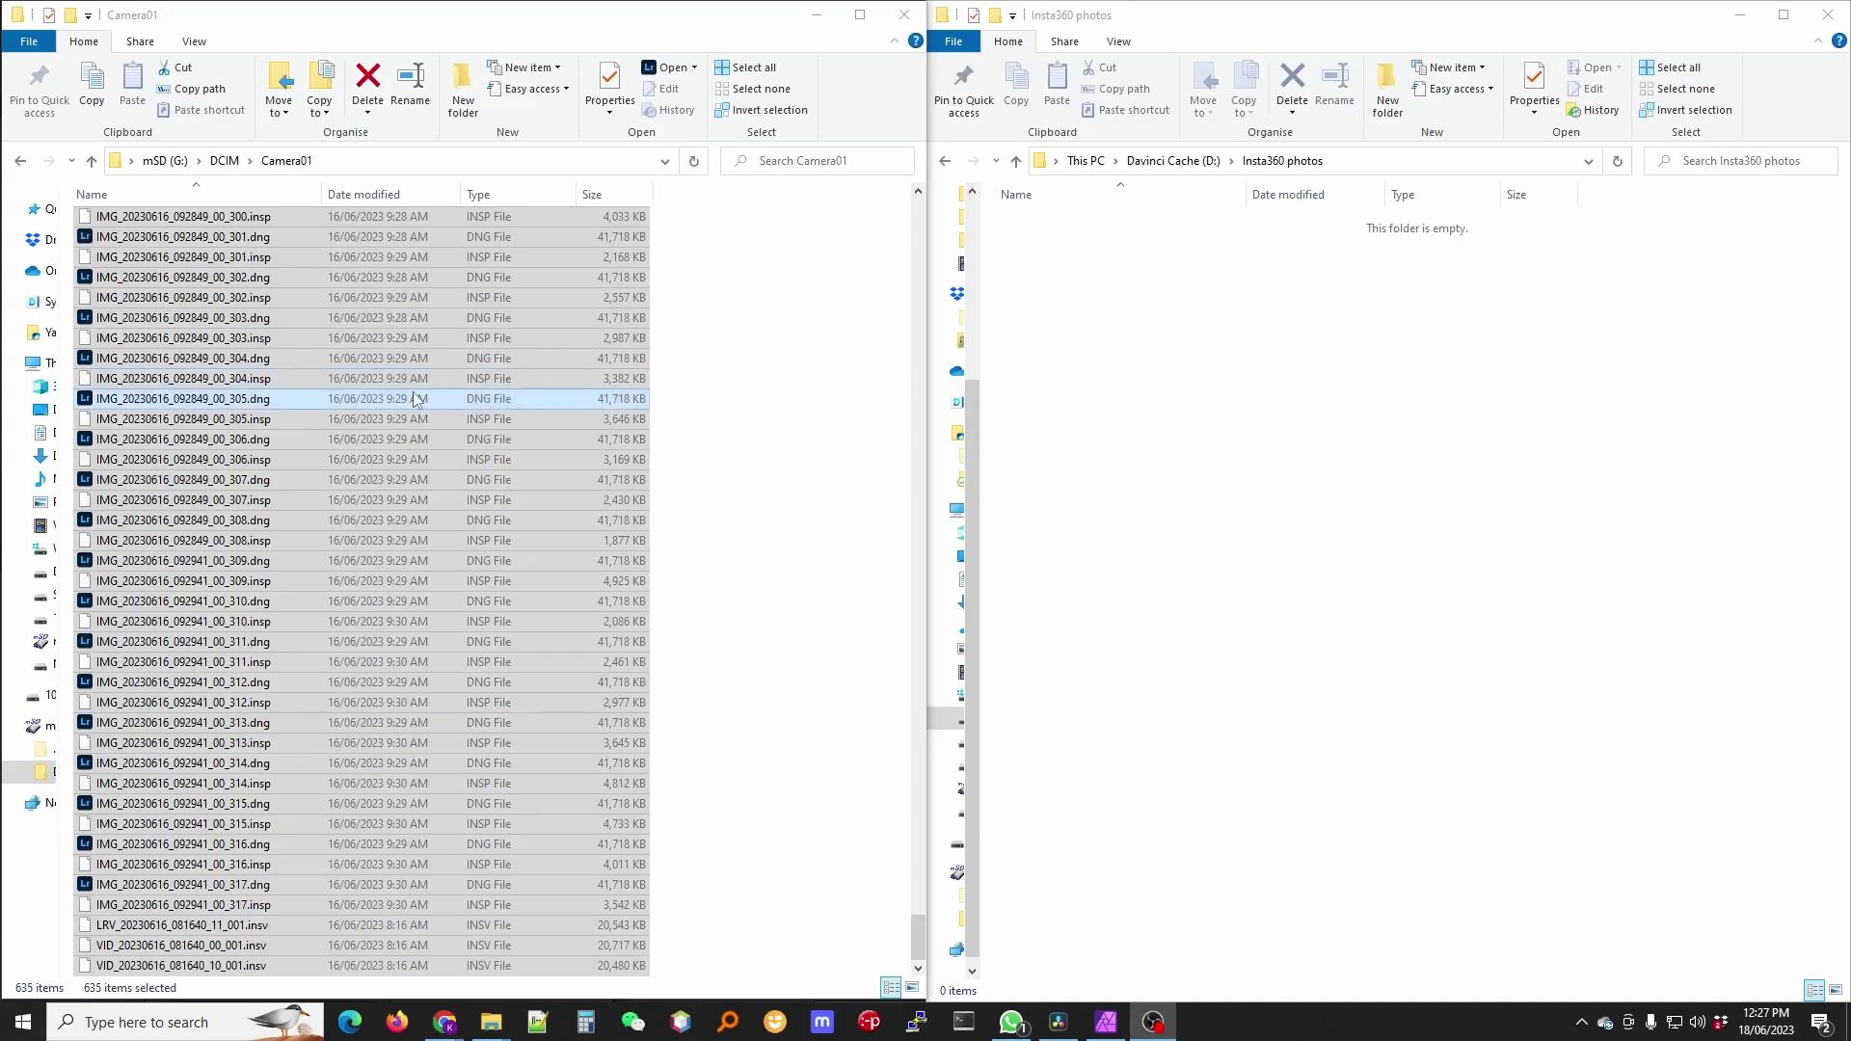
Copy all 635 Camera01 files into D:\Insta360 photos using Windows Explorer instead of TeraCopy
{"action": "left_click_drag", "start_coordinate": [188, 334], "coordinate": [1335, 464]}
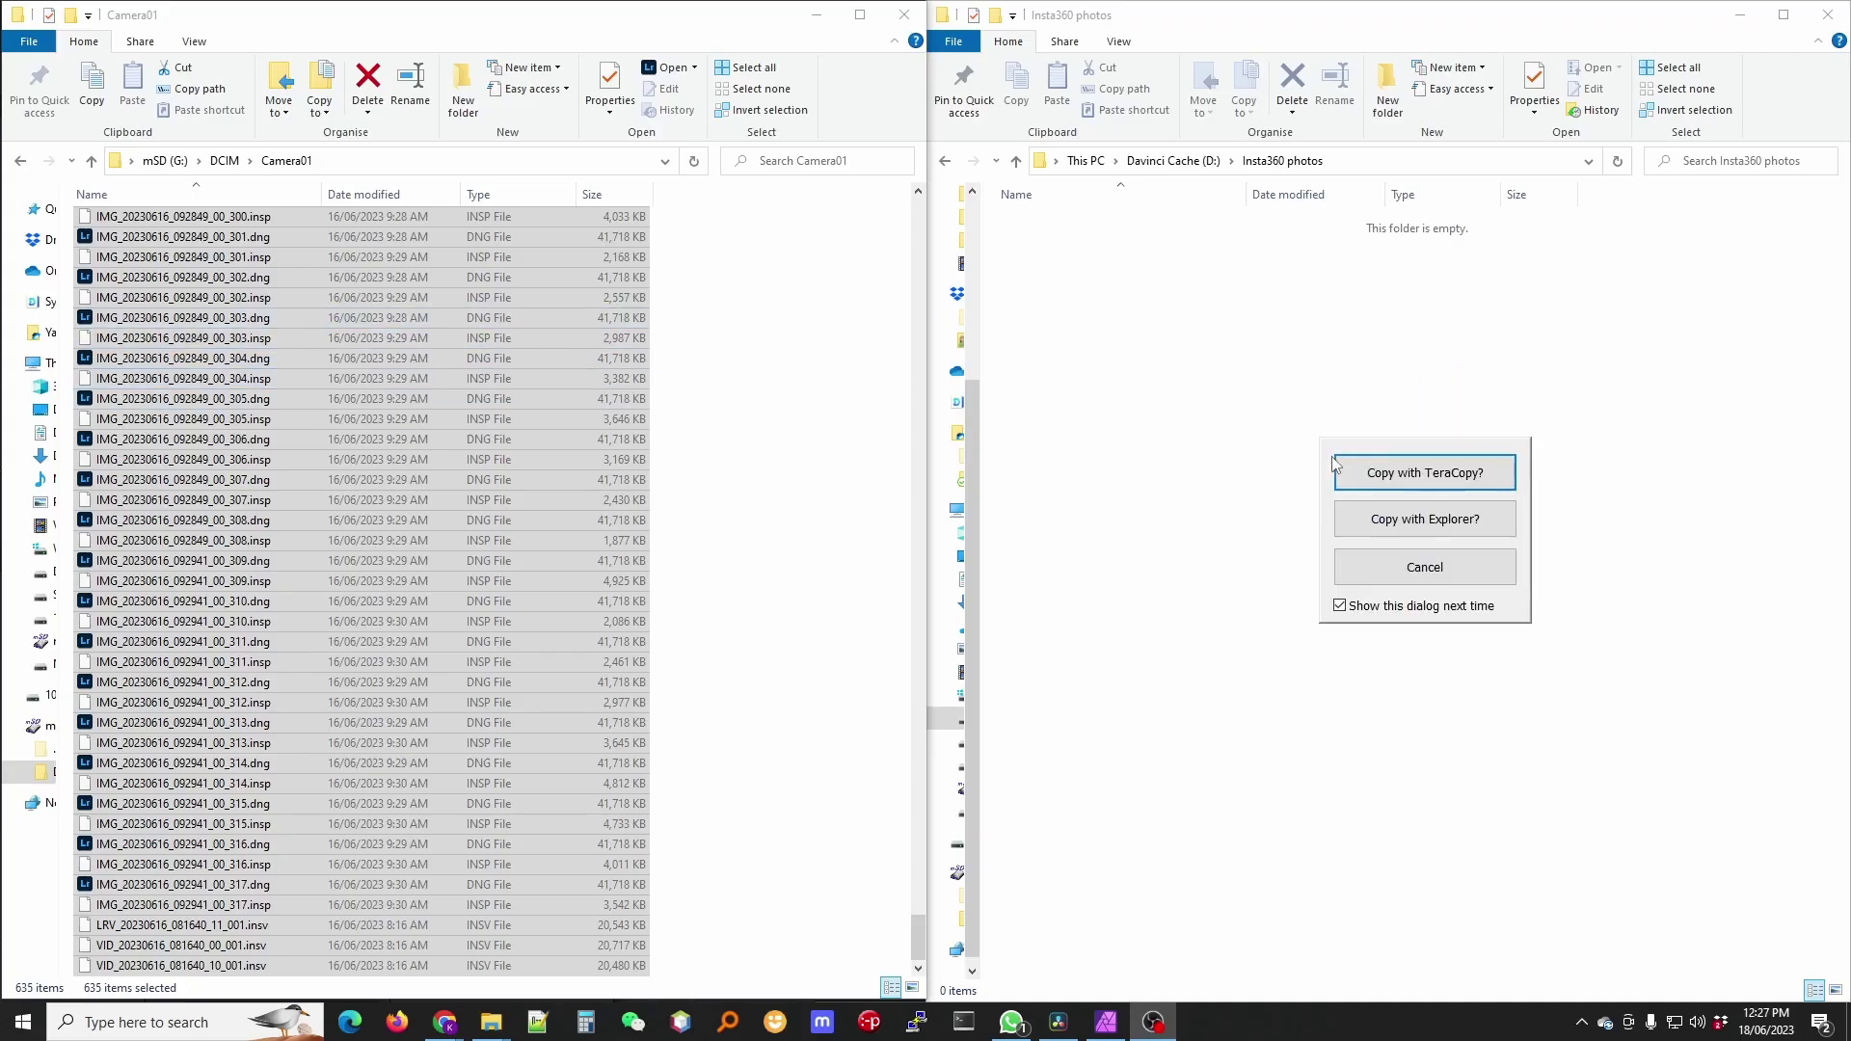
{"action": "left_click", "coordinate": [1450, 525]}
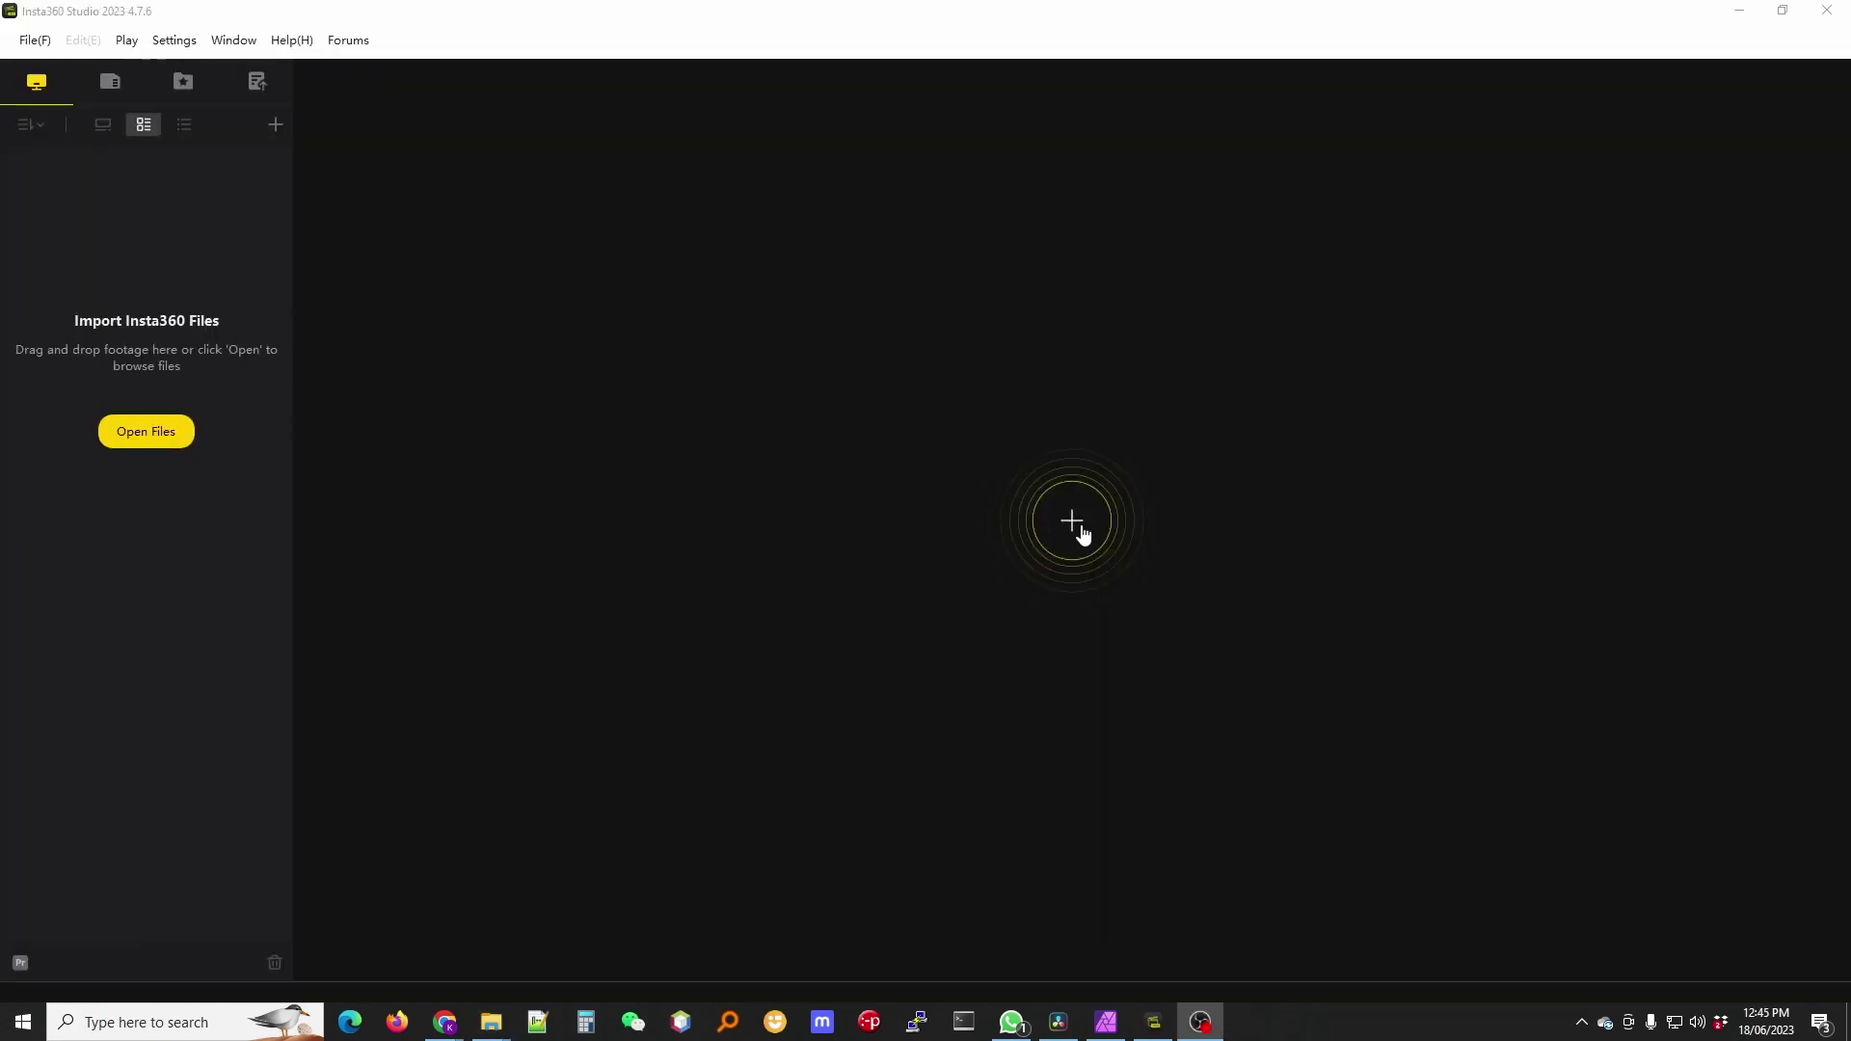
Import every file from D:\Insta360 photos into the Insta360 Studio library
{"action": "left_click", "coordinate": [1079, 530]}
{"action": "left_click", "coordinate": [837, 165]}
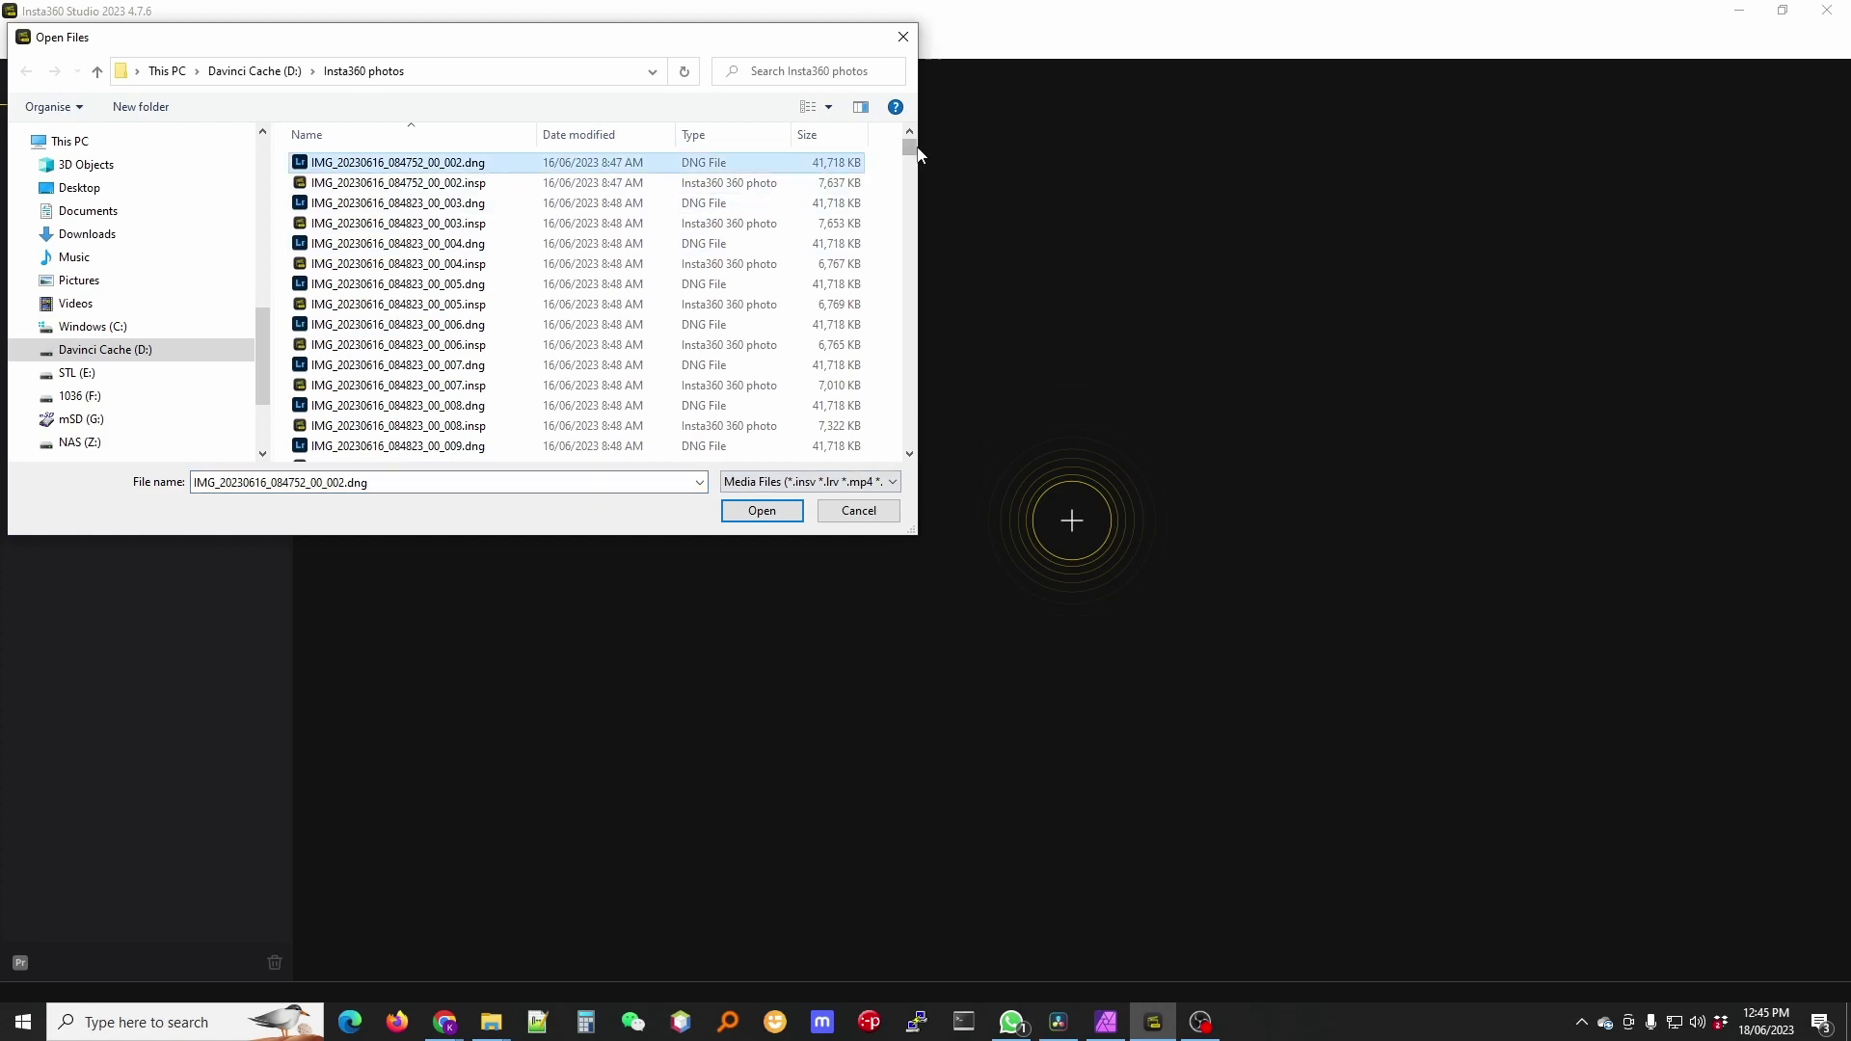
{"action": "left_click_drag", "start_coordinate": [910, 150], "coordinate": [910, 438]}
{"action": "left_click", "coordinate": [617, 450], "text": "shift"}
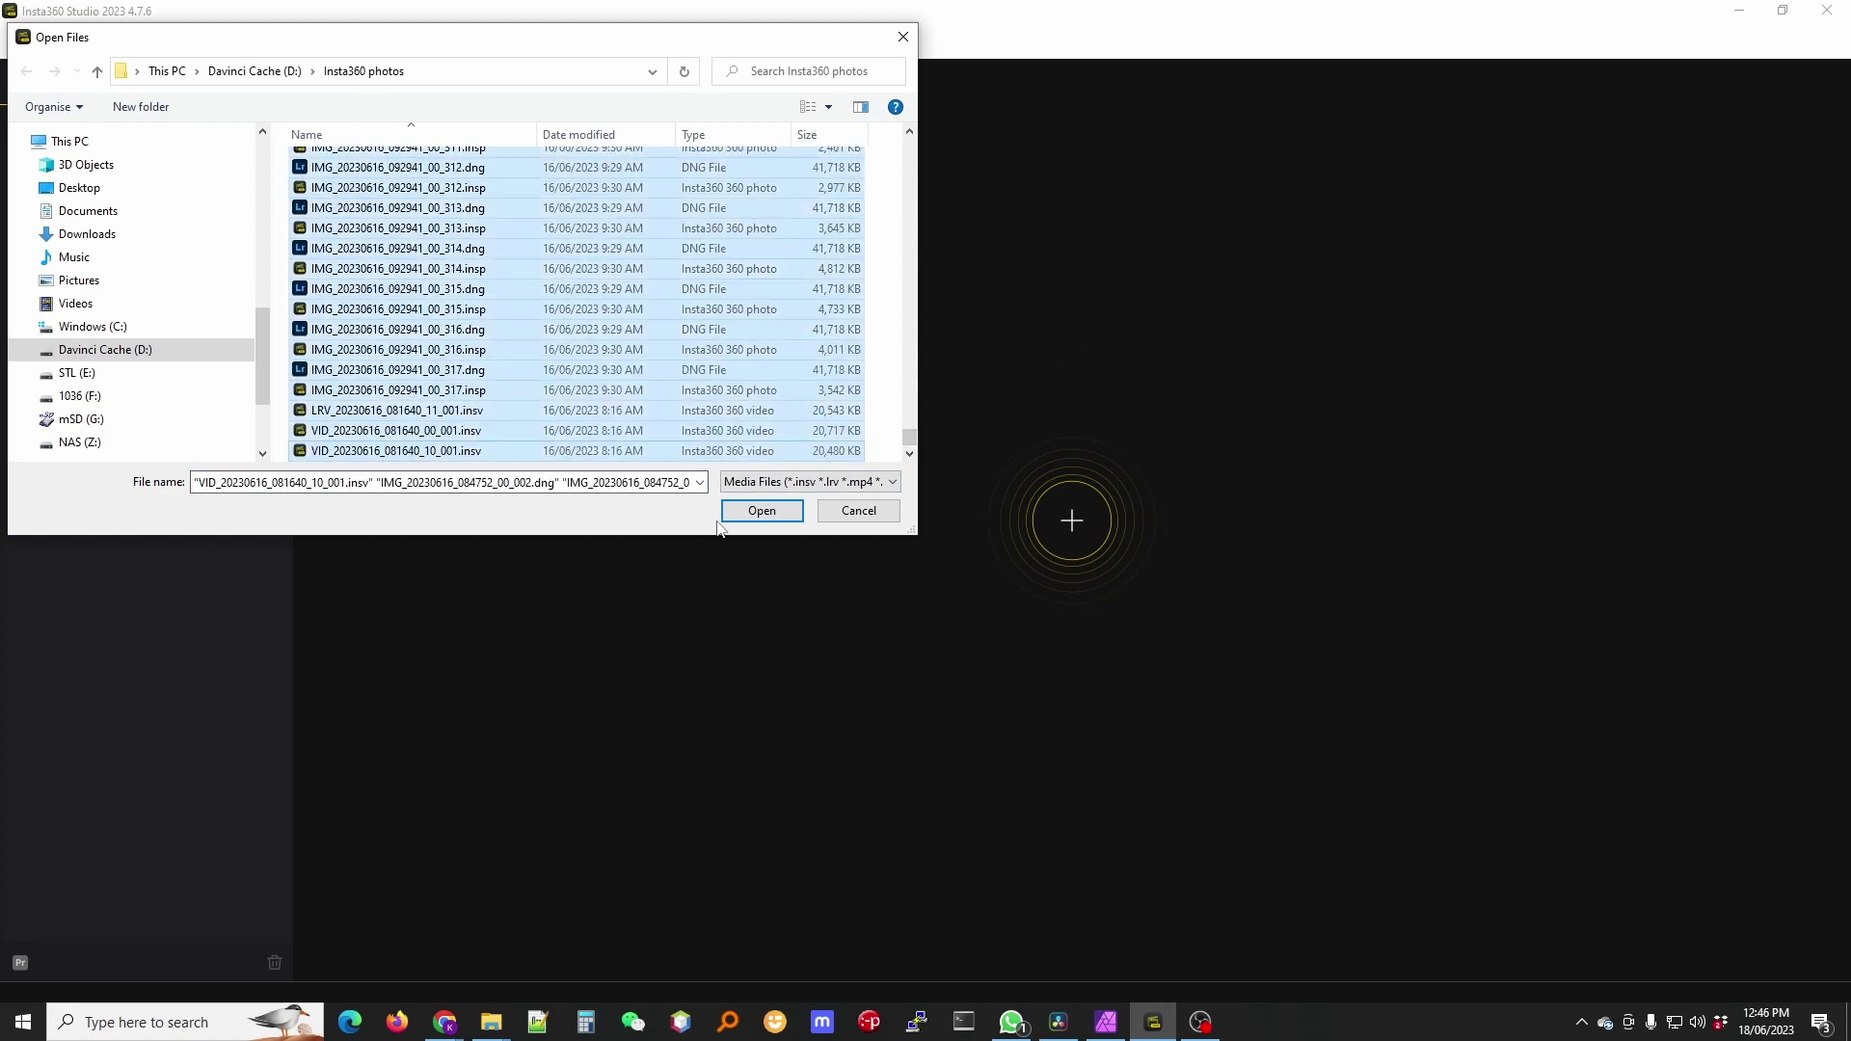
{"action": "left_click", "coordinate": [761, 510]}
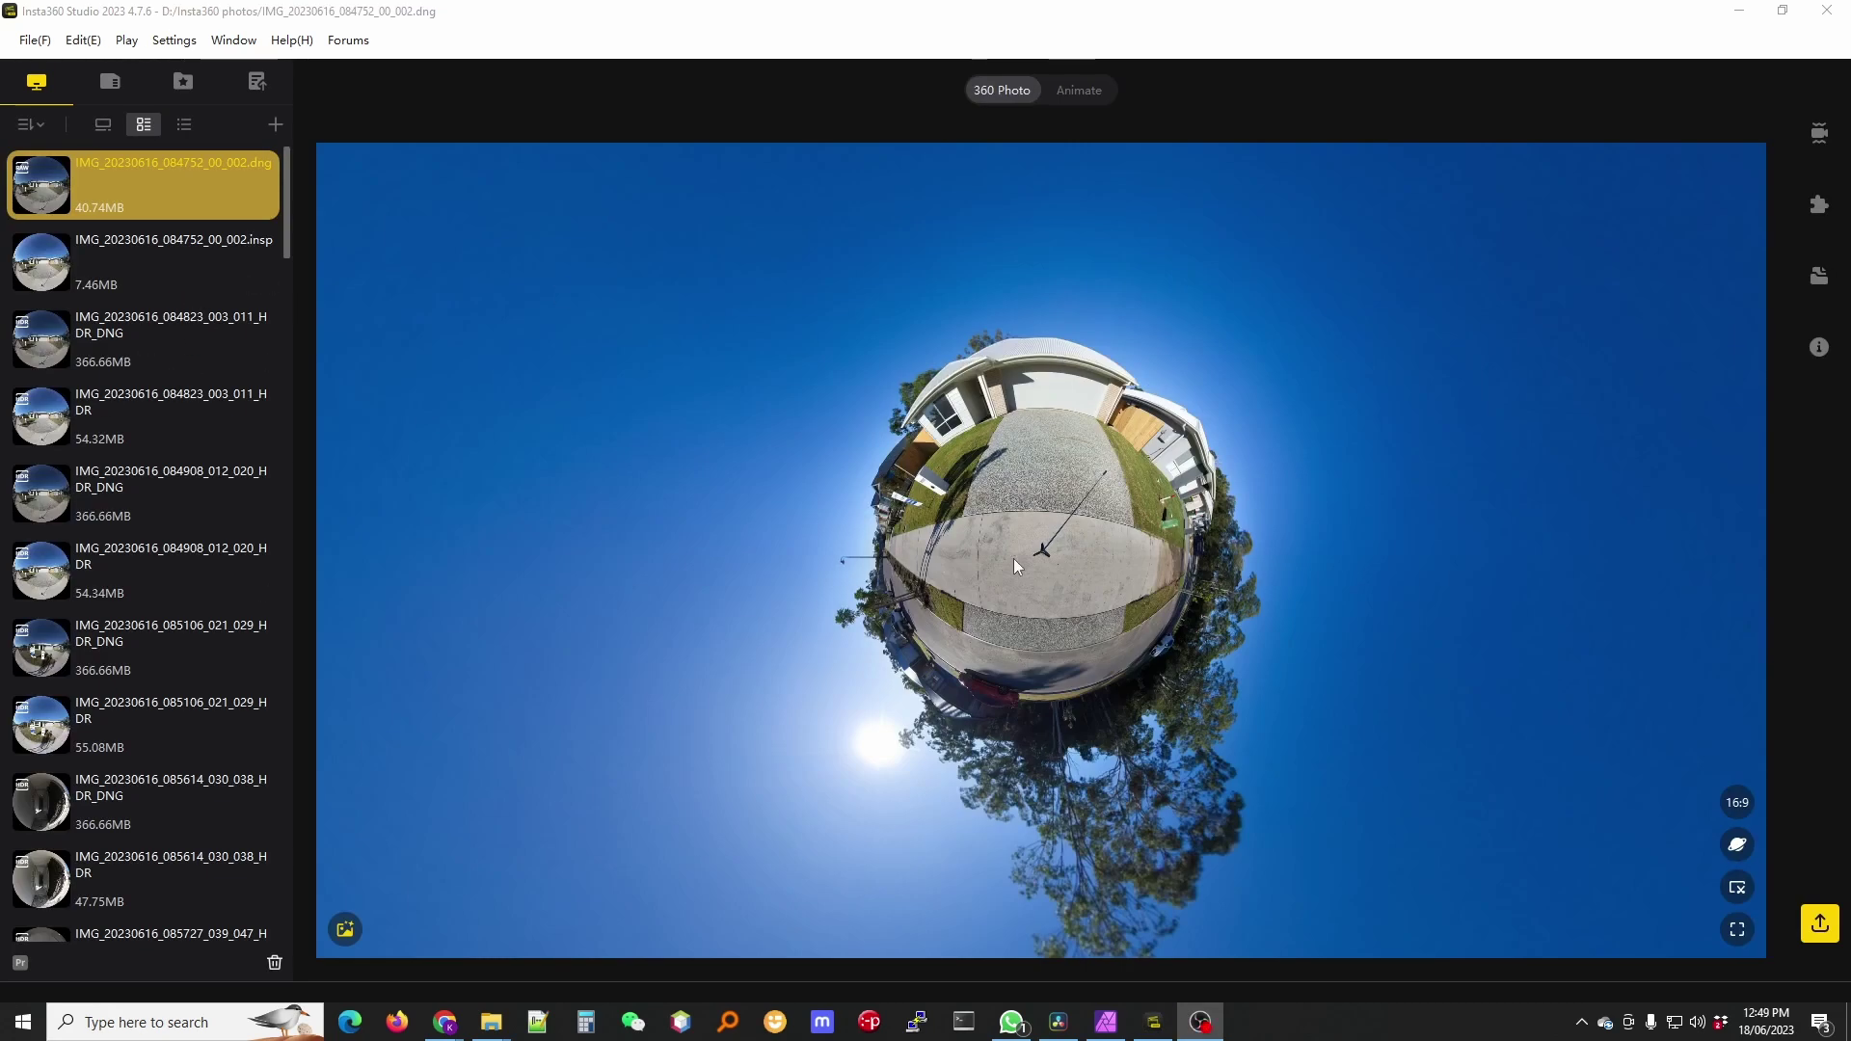
Find and select IMG_20230616_090422_111_119_HDR in the library list
{"action": "scroll", "coordinate": [155, 588], "scroll_direction": "down", "scroll_amount": 15}
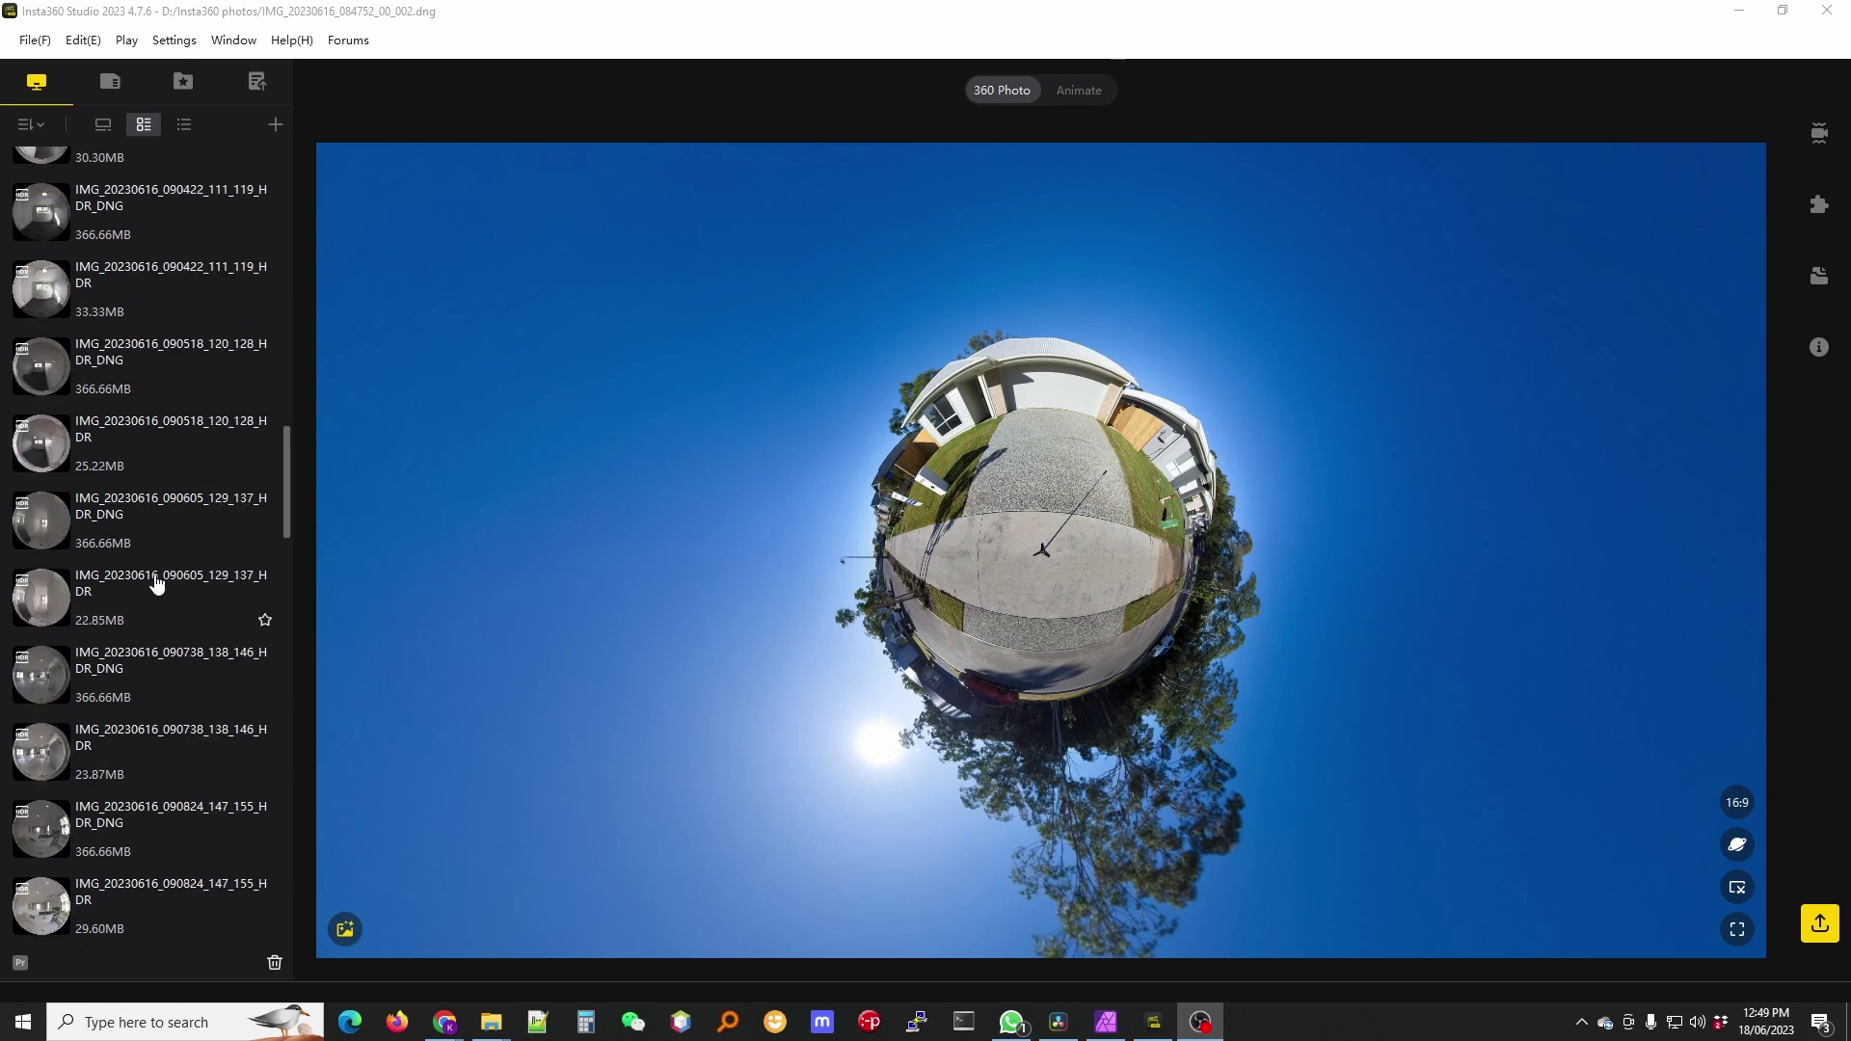
{"action": "scroll", "coordinate": [157, 583], "scroll_direction": "down", "scroll_amount": 5}
{"action": "scroll", "coordinate": [165, 597], "scroll_direction": "down", "scroll_amount": 3}
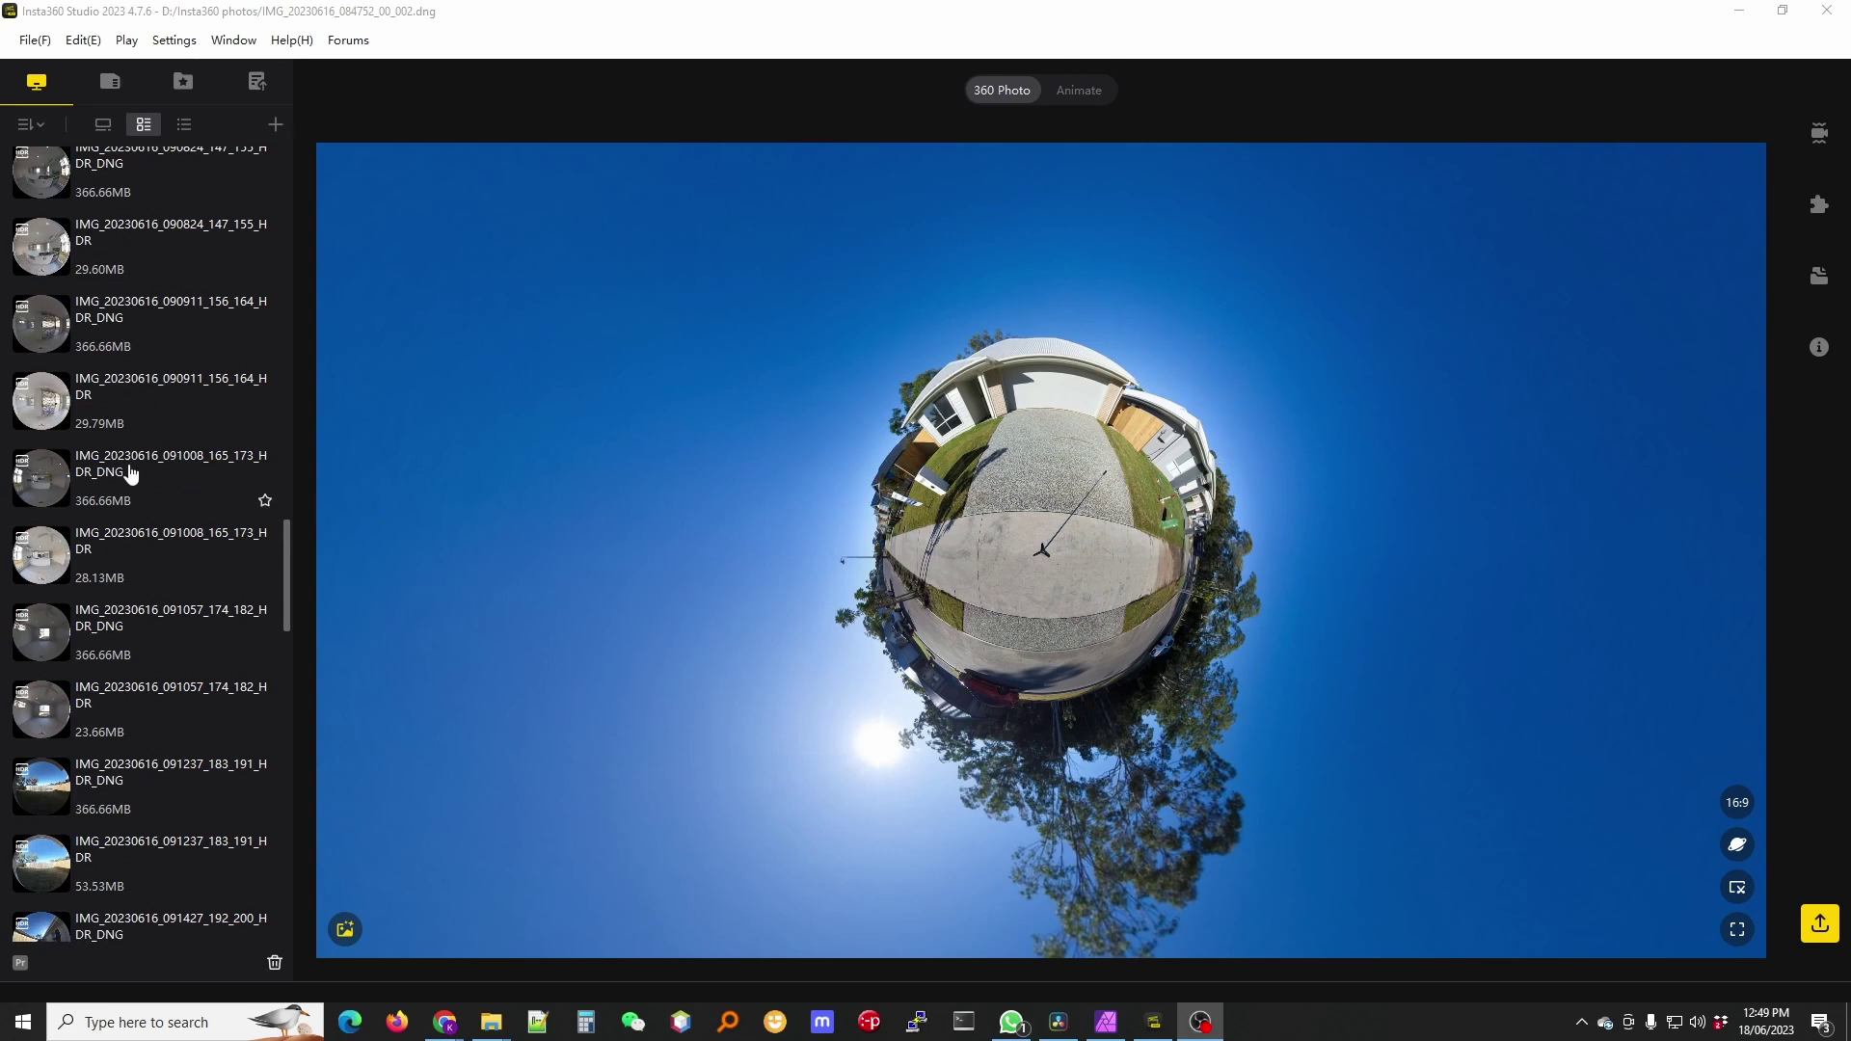
{"action": "scroll", "coordinate": [130, 487], "scroll_direction": "up", "scroll_amount": 3}
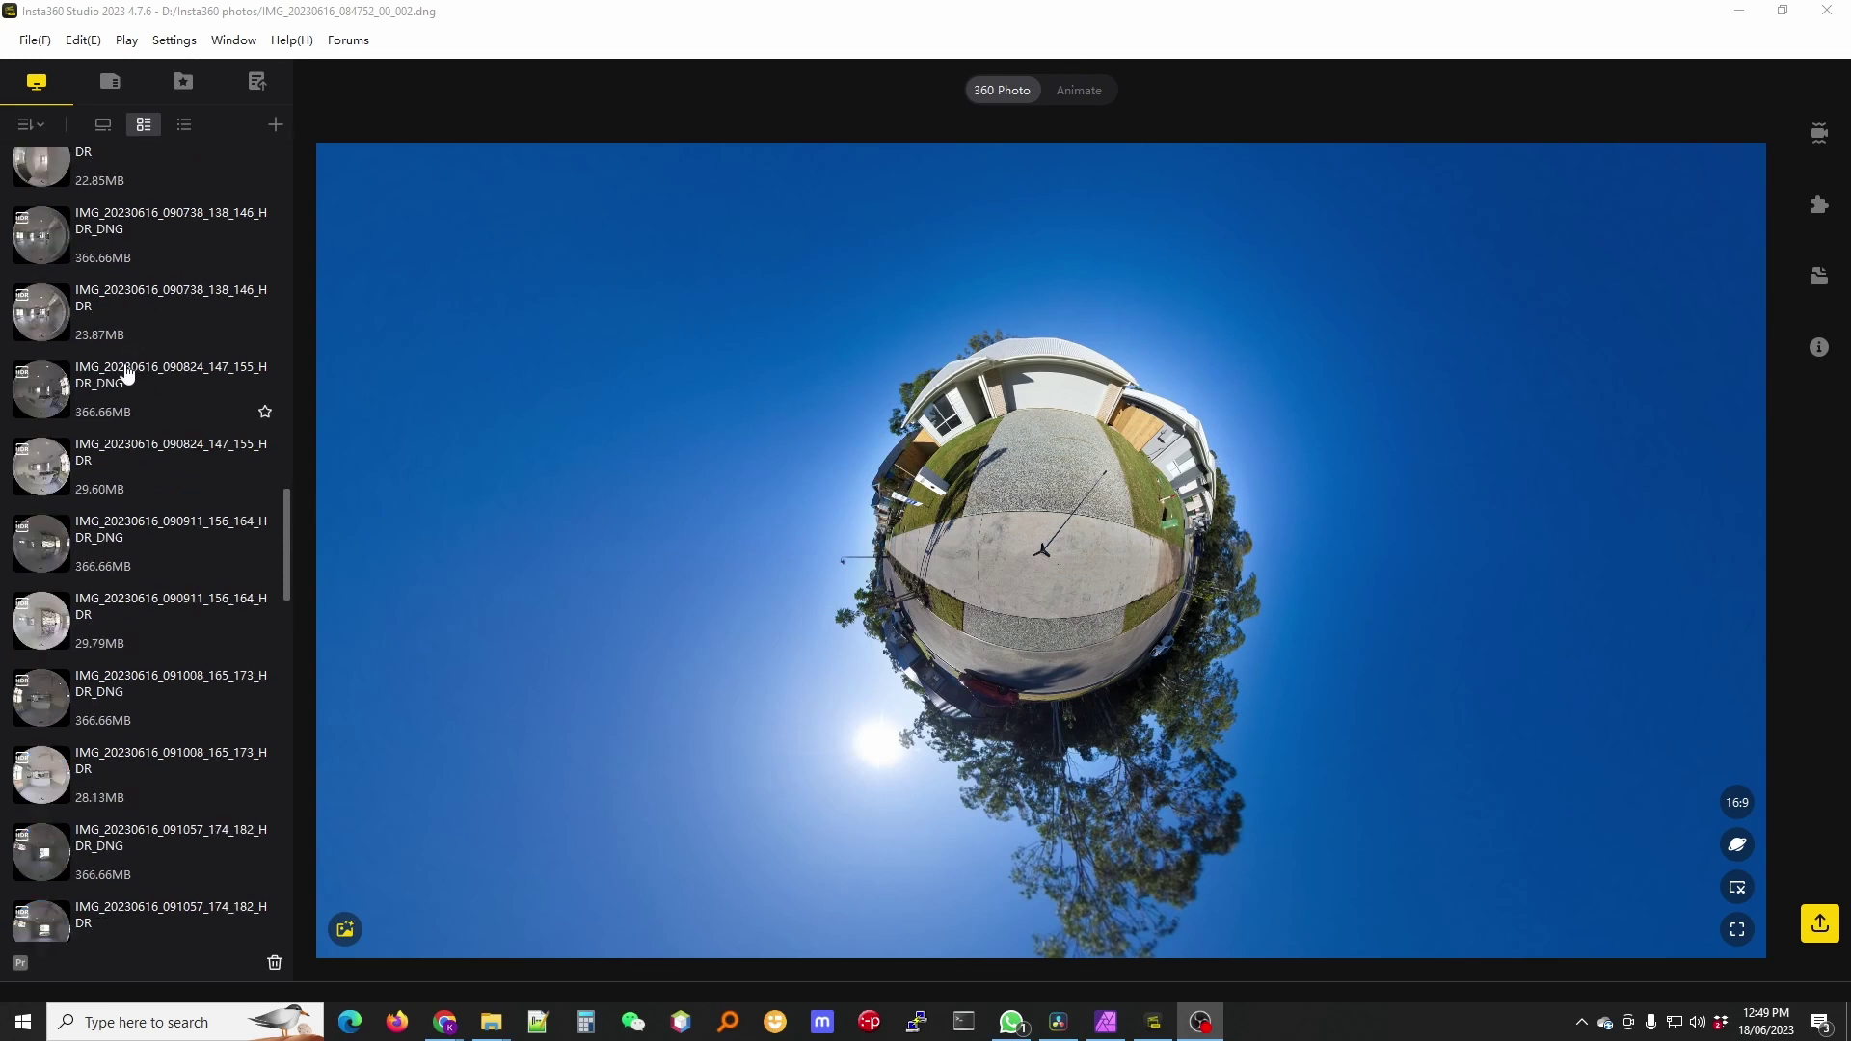
{"action": "scroll", "coordinate": [126, 371], "scroll_direction": "up", "scroll_amount": 3}
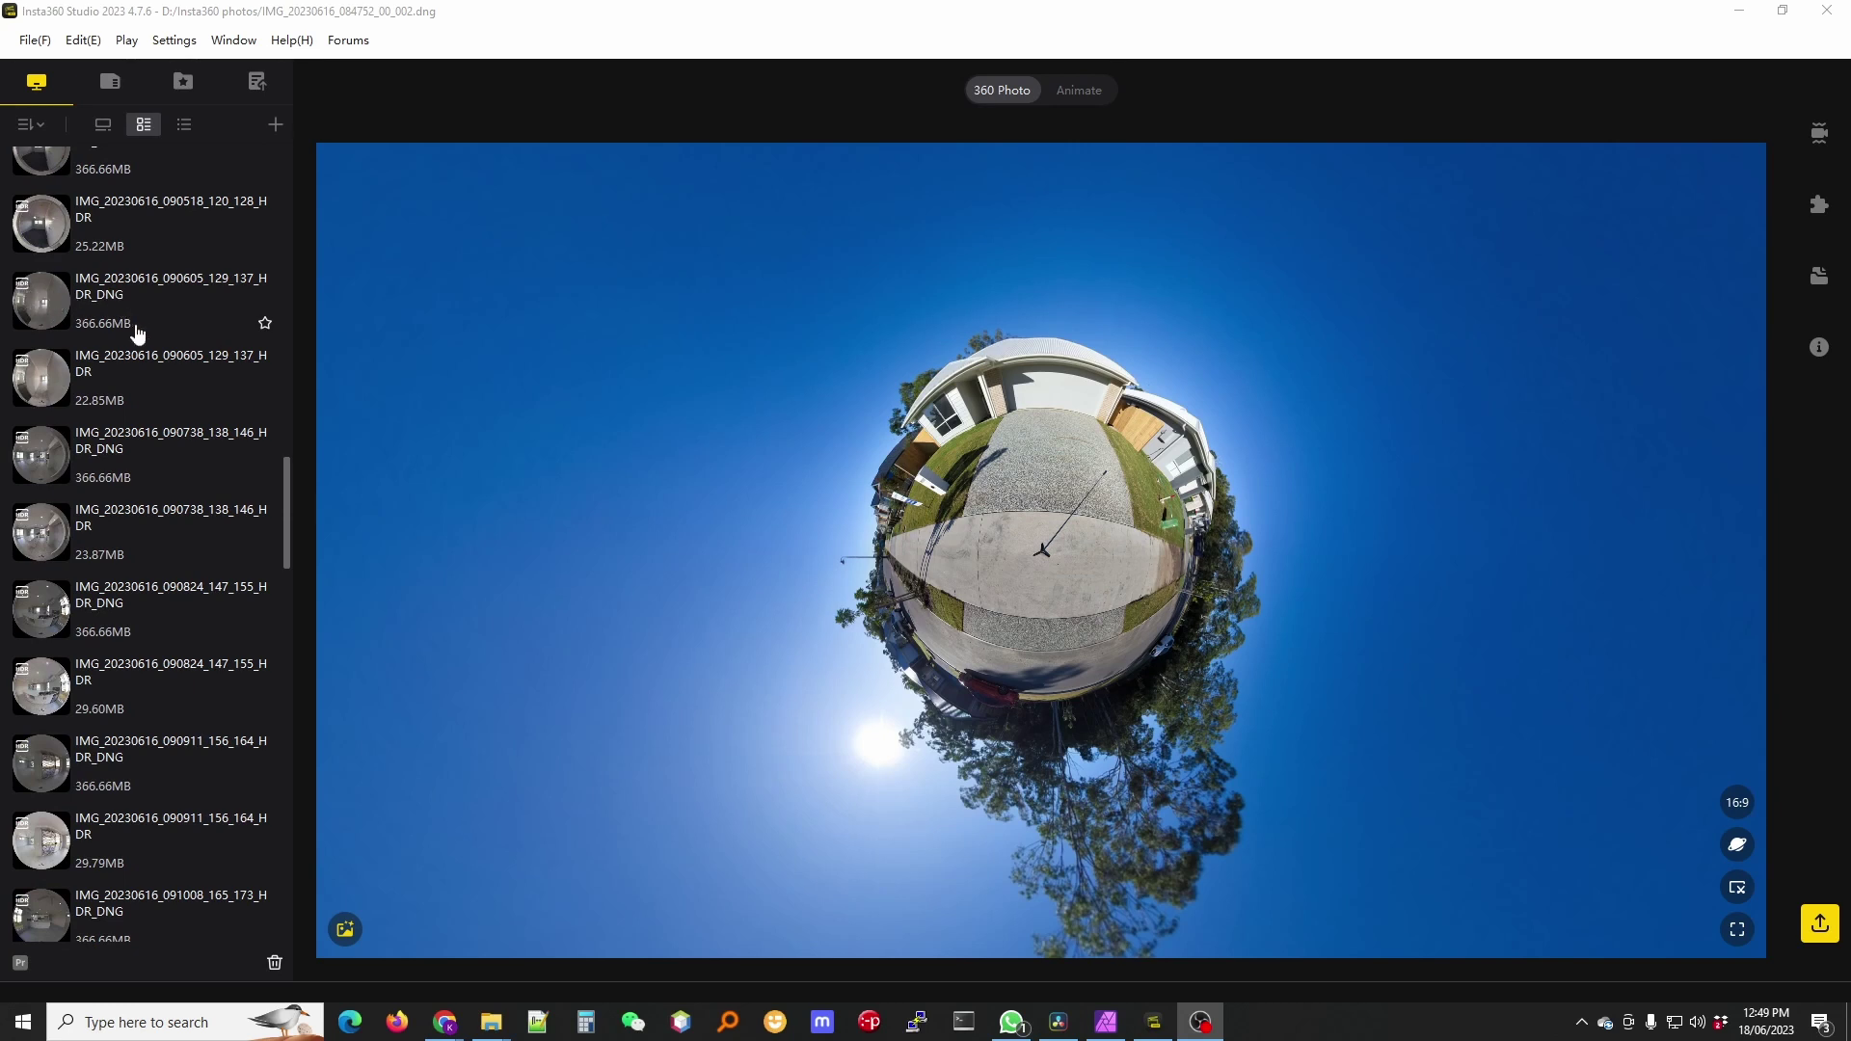
{"action": "scroll", "coordinate": [111, 347], "scroll_direction": "up", "scroll_amount": 3}
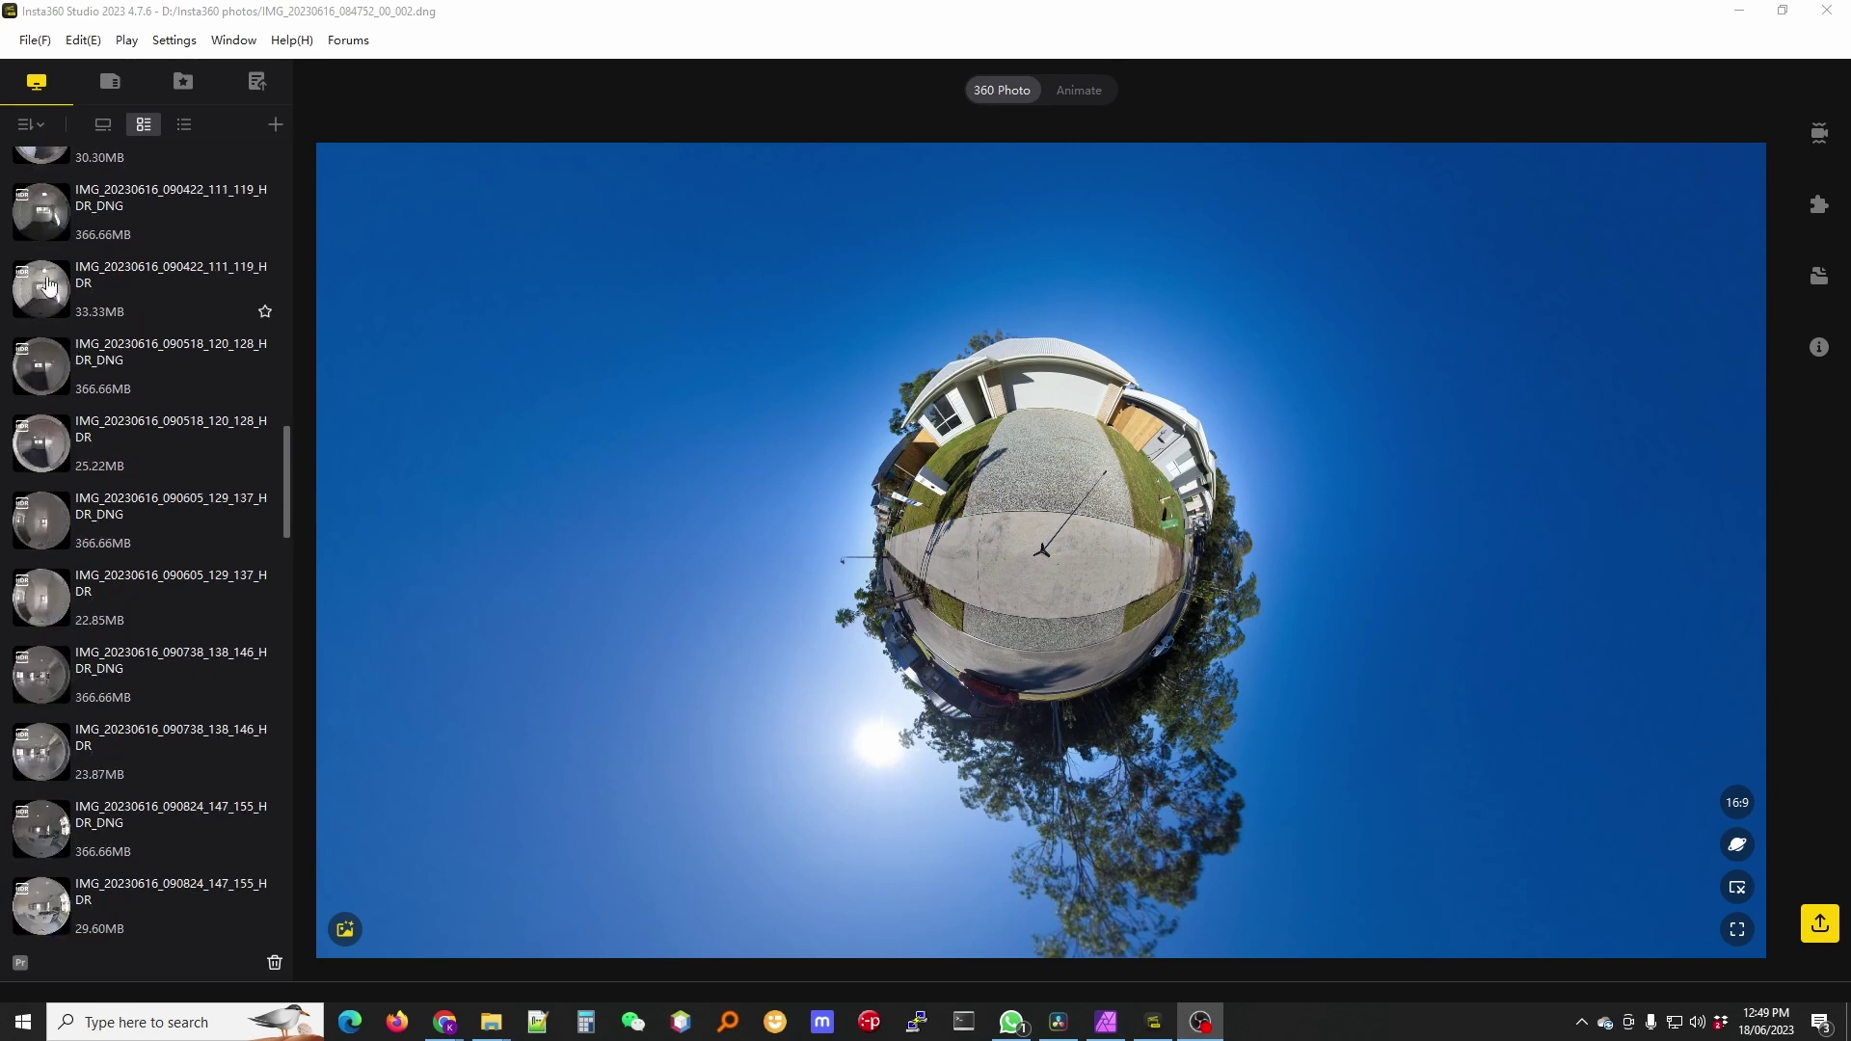
{"action": "left_click", "coordinate": [152, 291]}
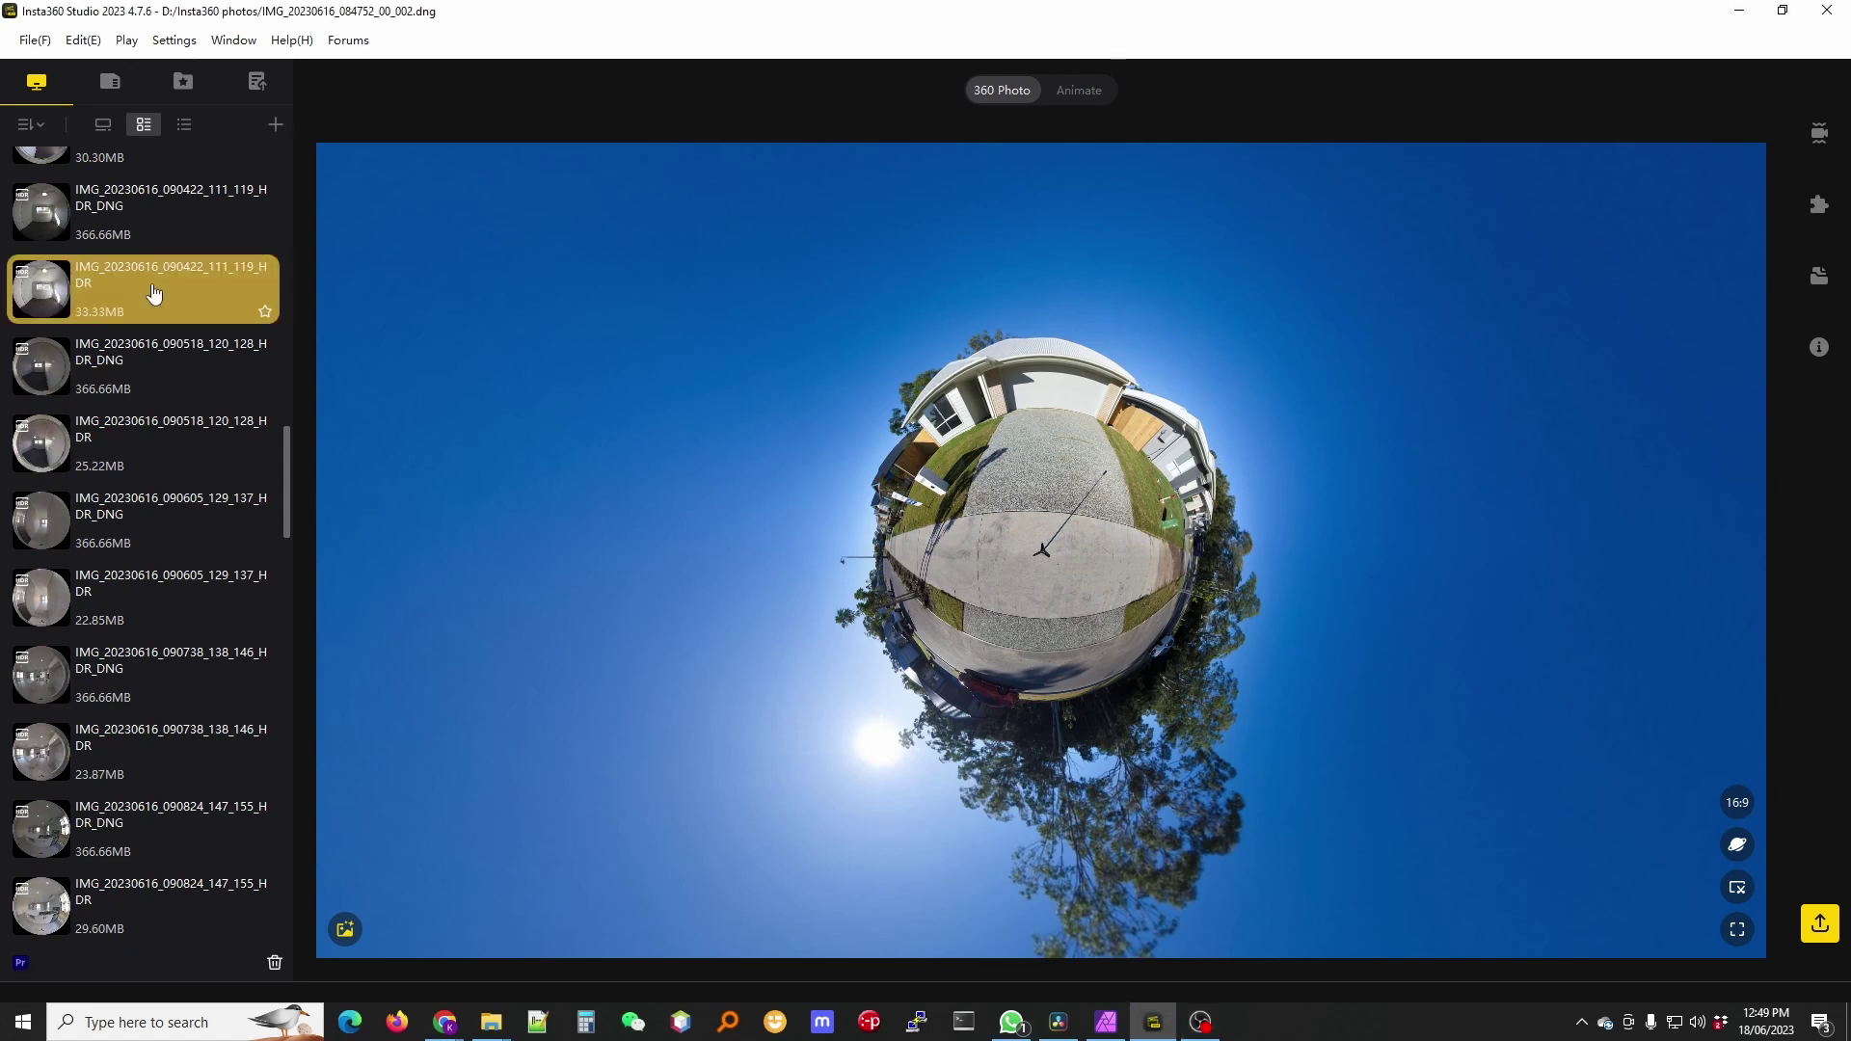
View the 090518_120_128_HDR_DNG photo and turn it toward the window and ceiling fan
{"action": "left_click", "coordinate": [69, 367]}
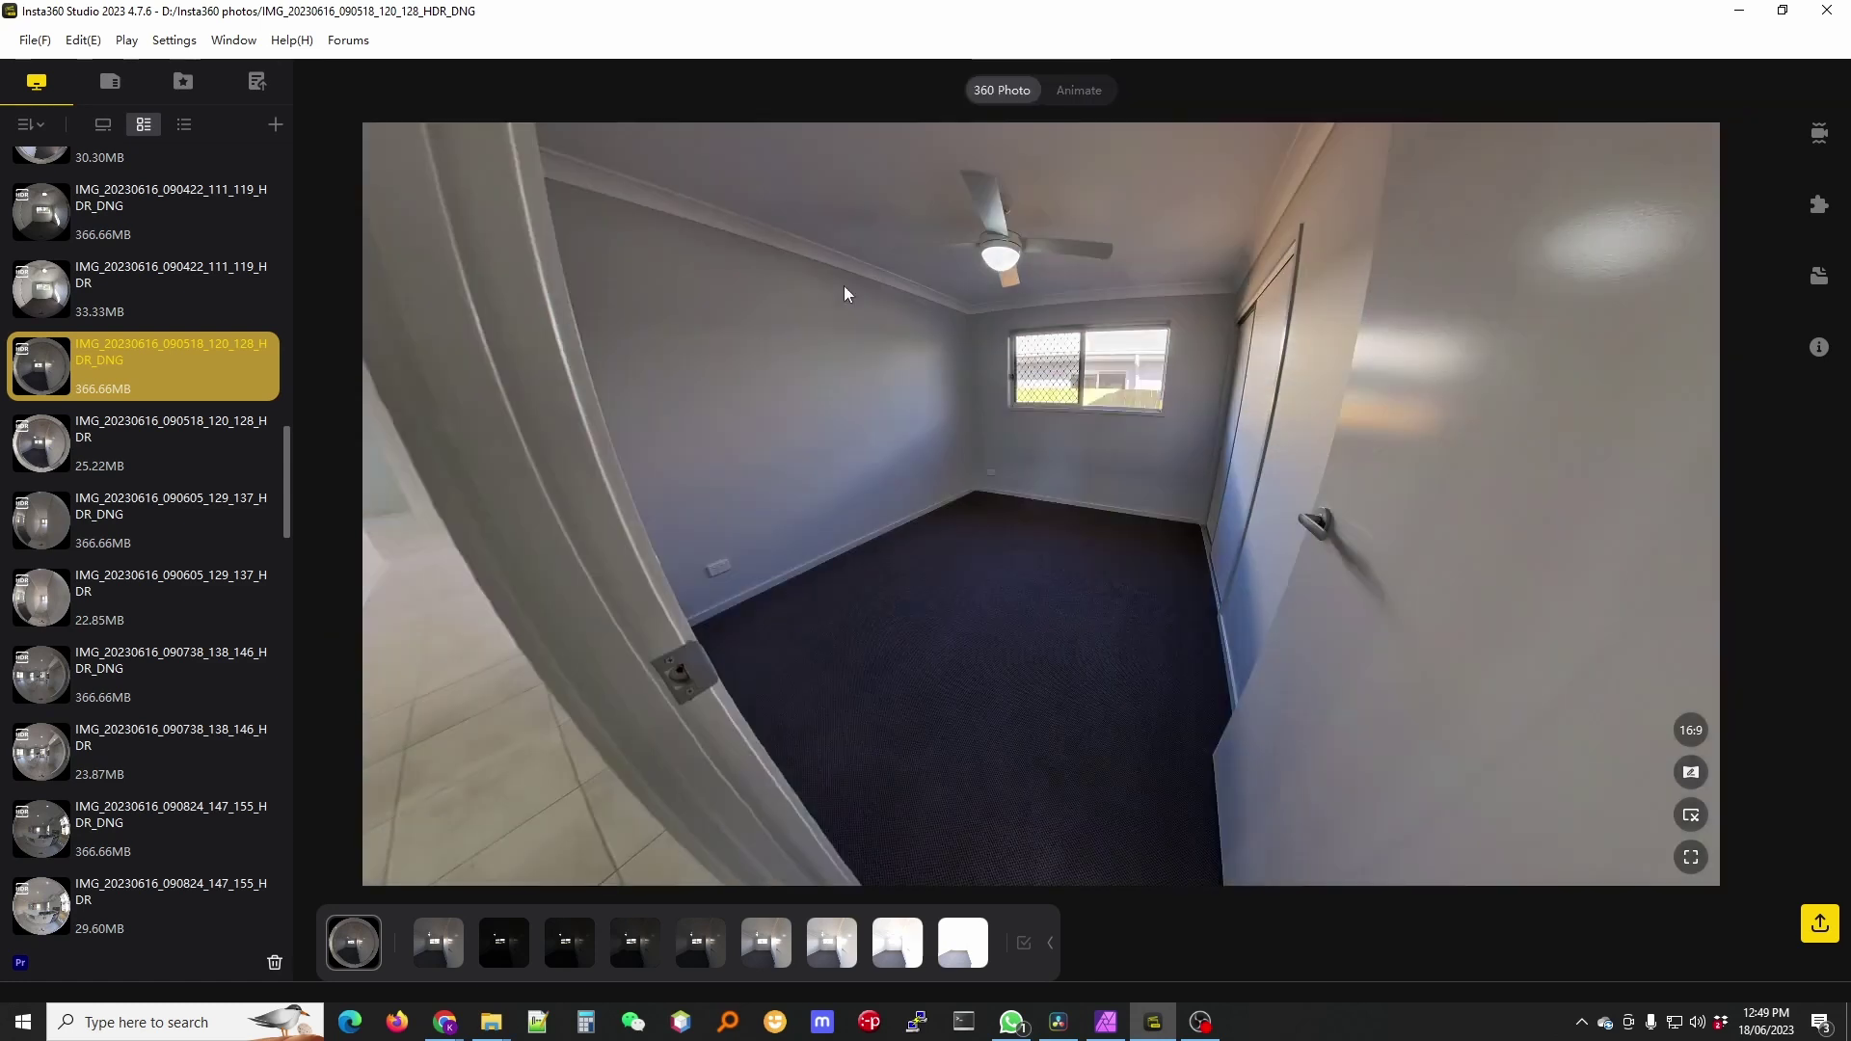
{"action": "left_click_drag", "start_coordinate": [1046, 308], "coordinate": [994, 381]}
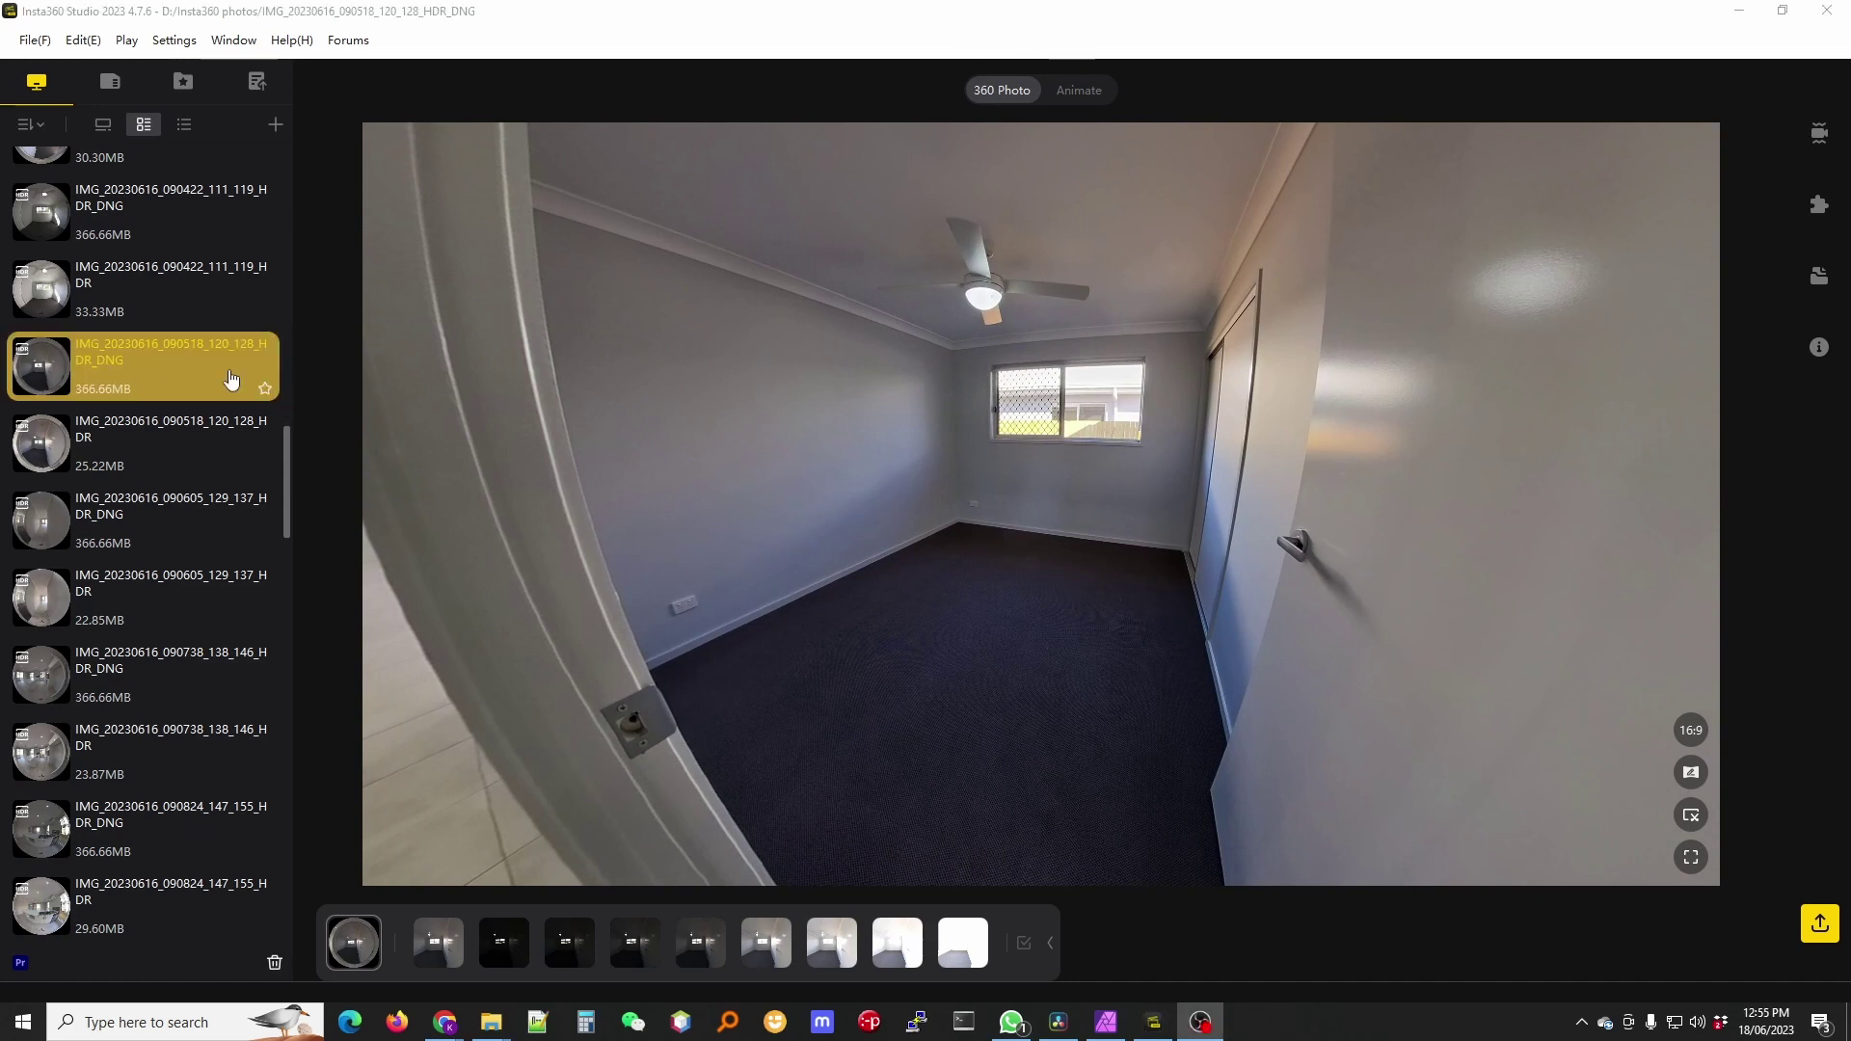
Set up a 360 photo export of the bedroom HDR to D:\Insta360 photos\Stiched
{"action": "right_click", "coordinate": [231, 376]}
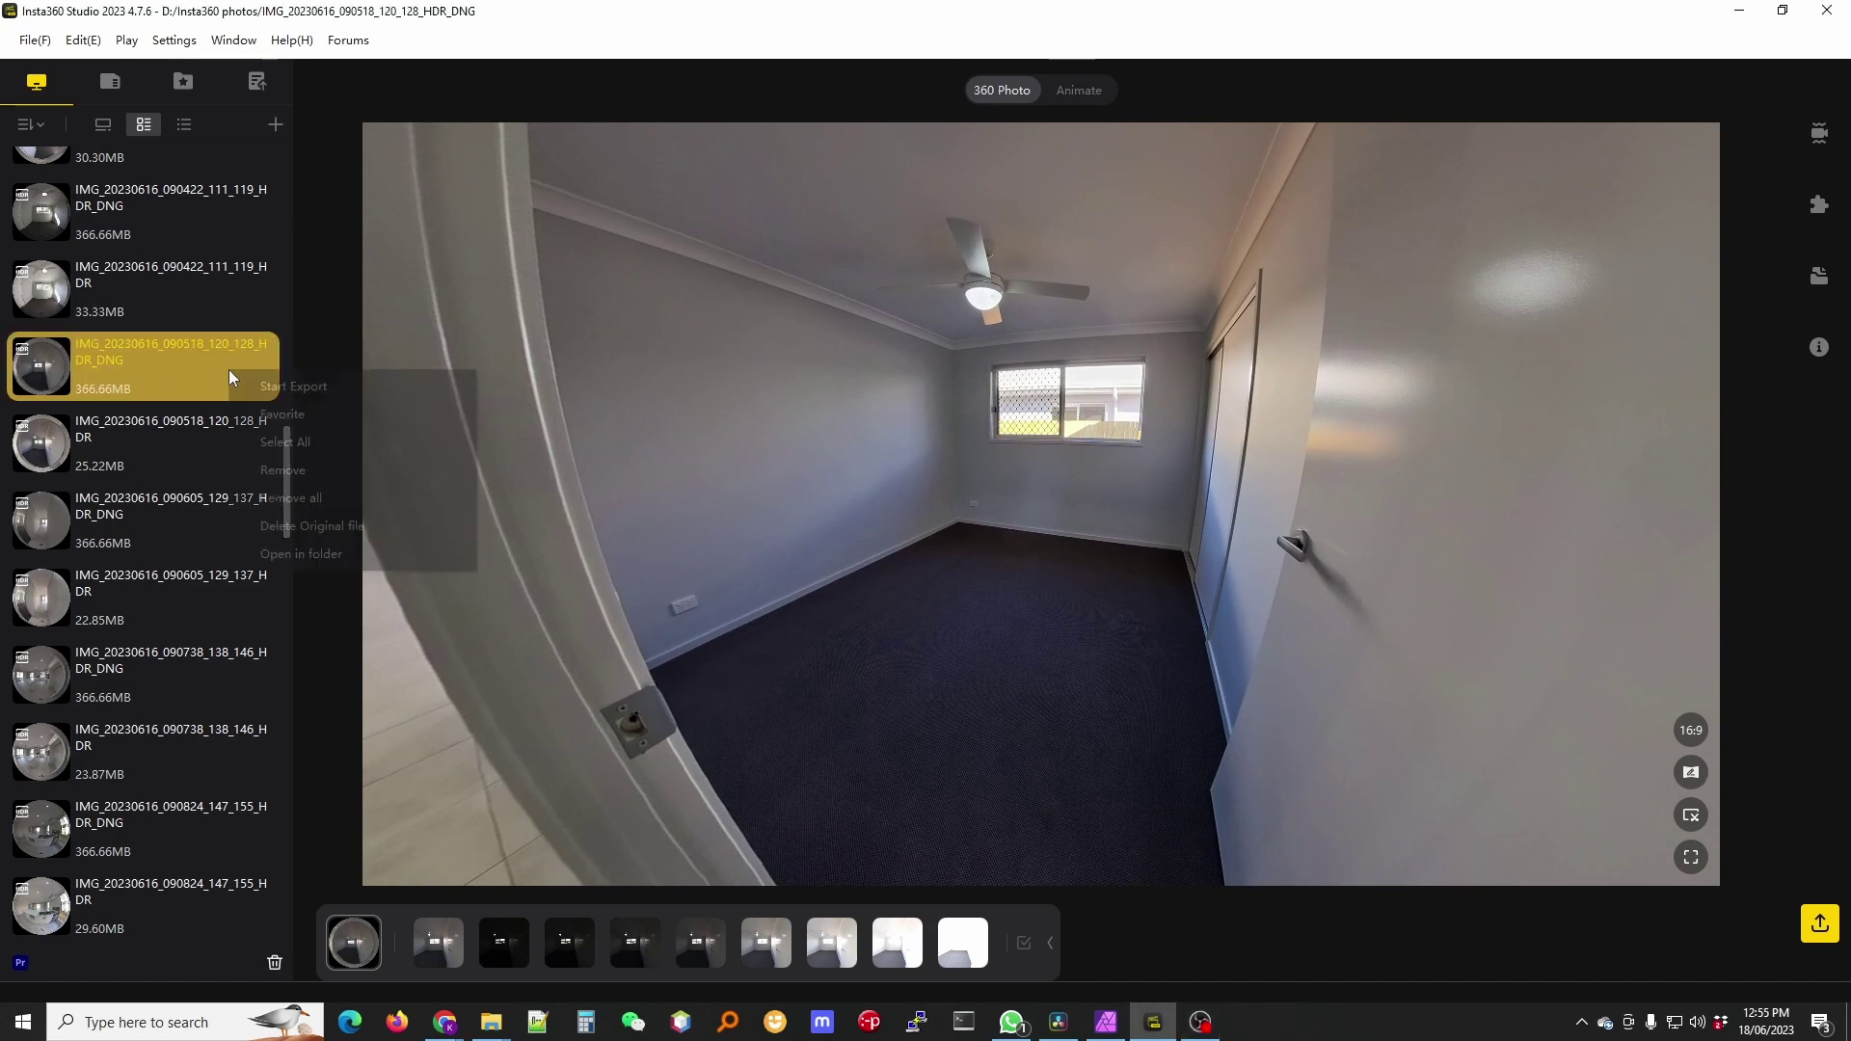
{"action": "left_click", "coordinate": [293, 385]}
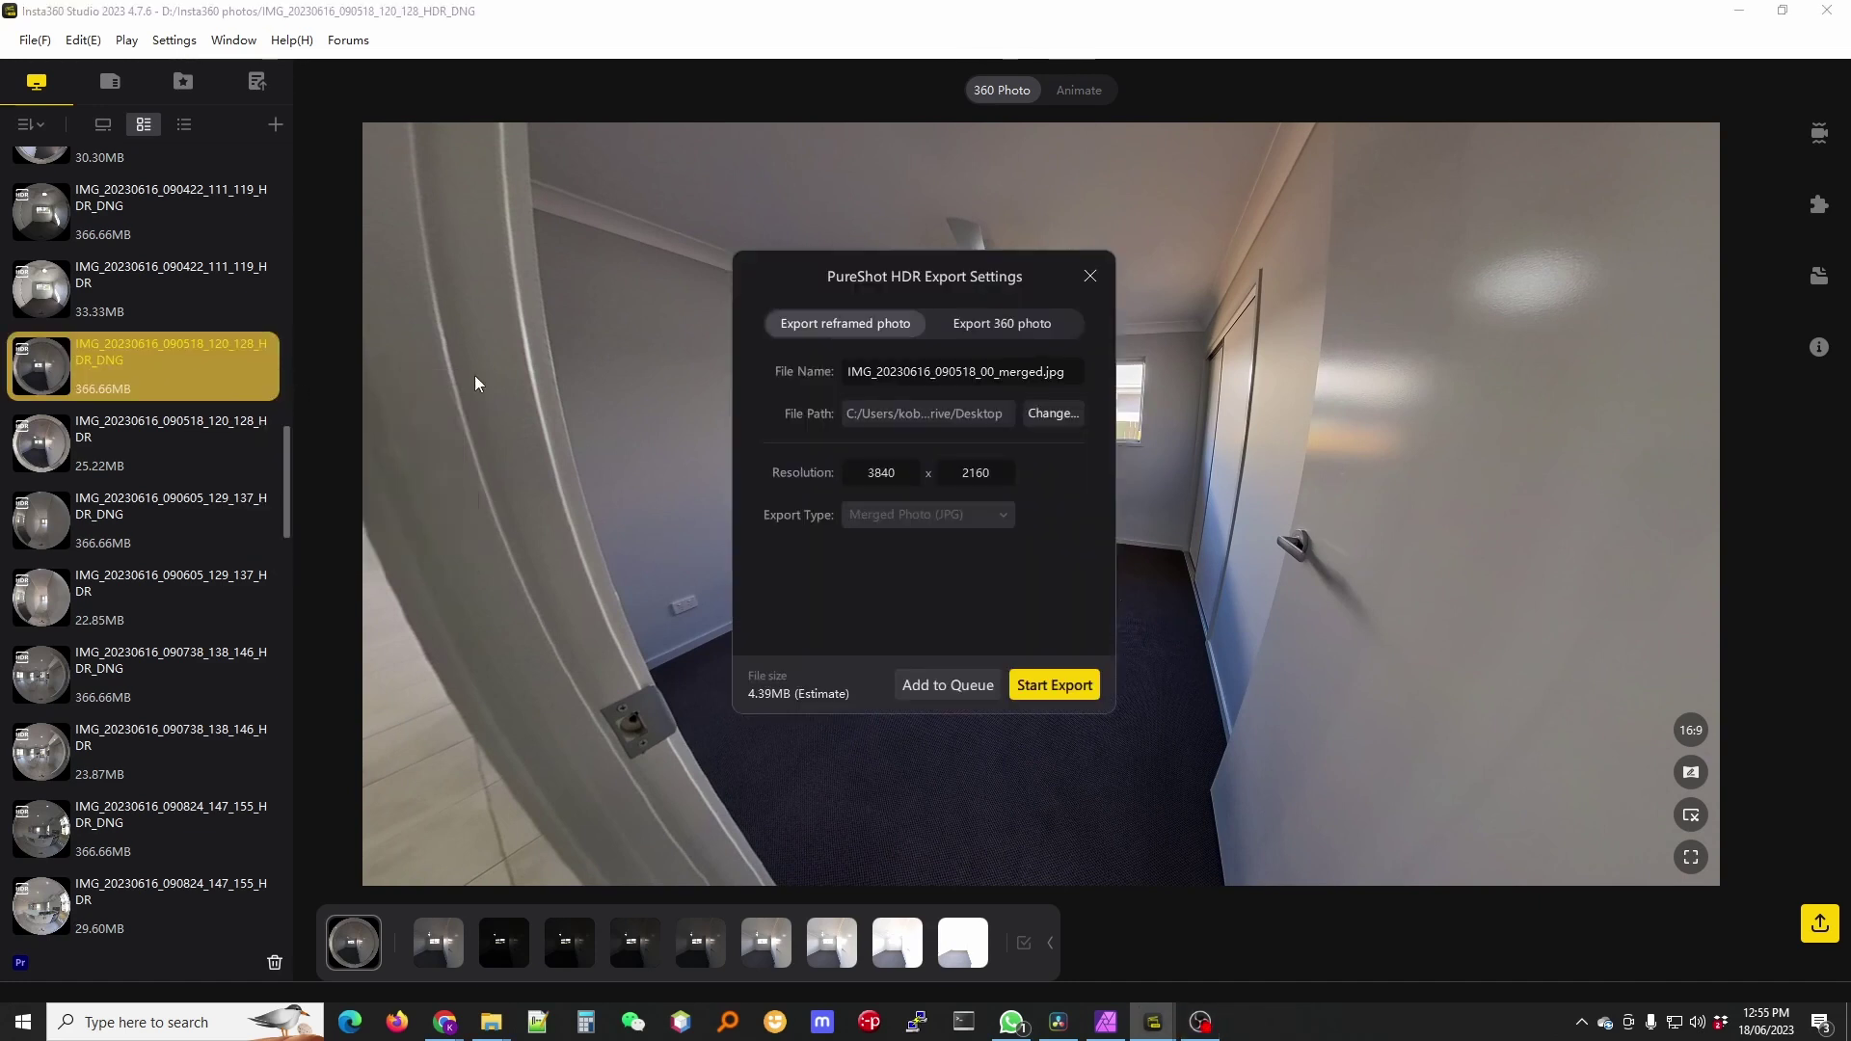
{"action": "left_click", "coordinate": [997, 327]}
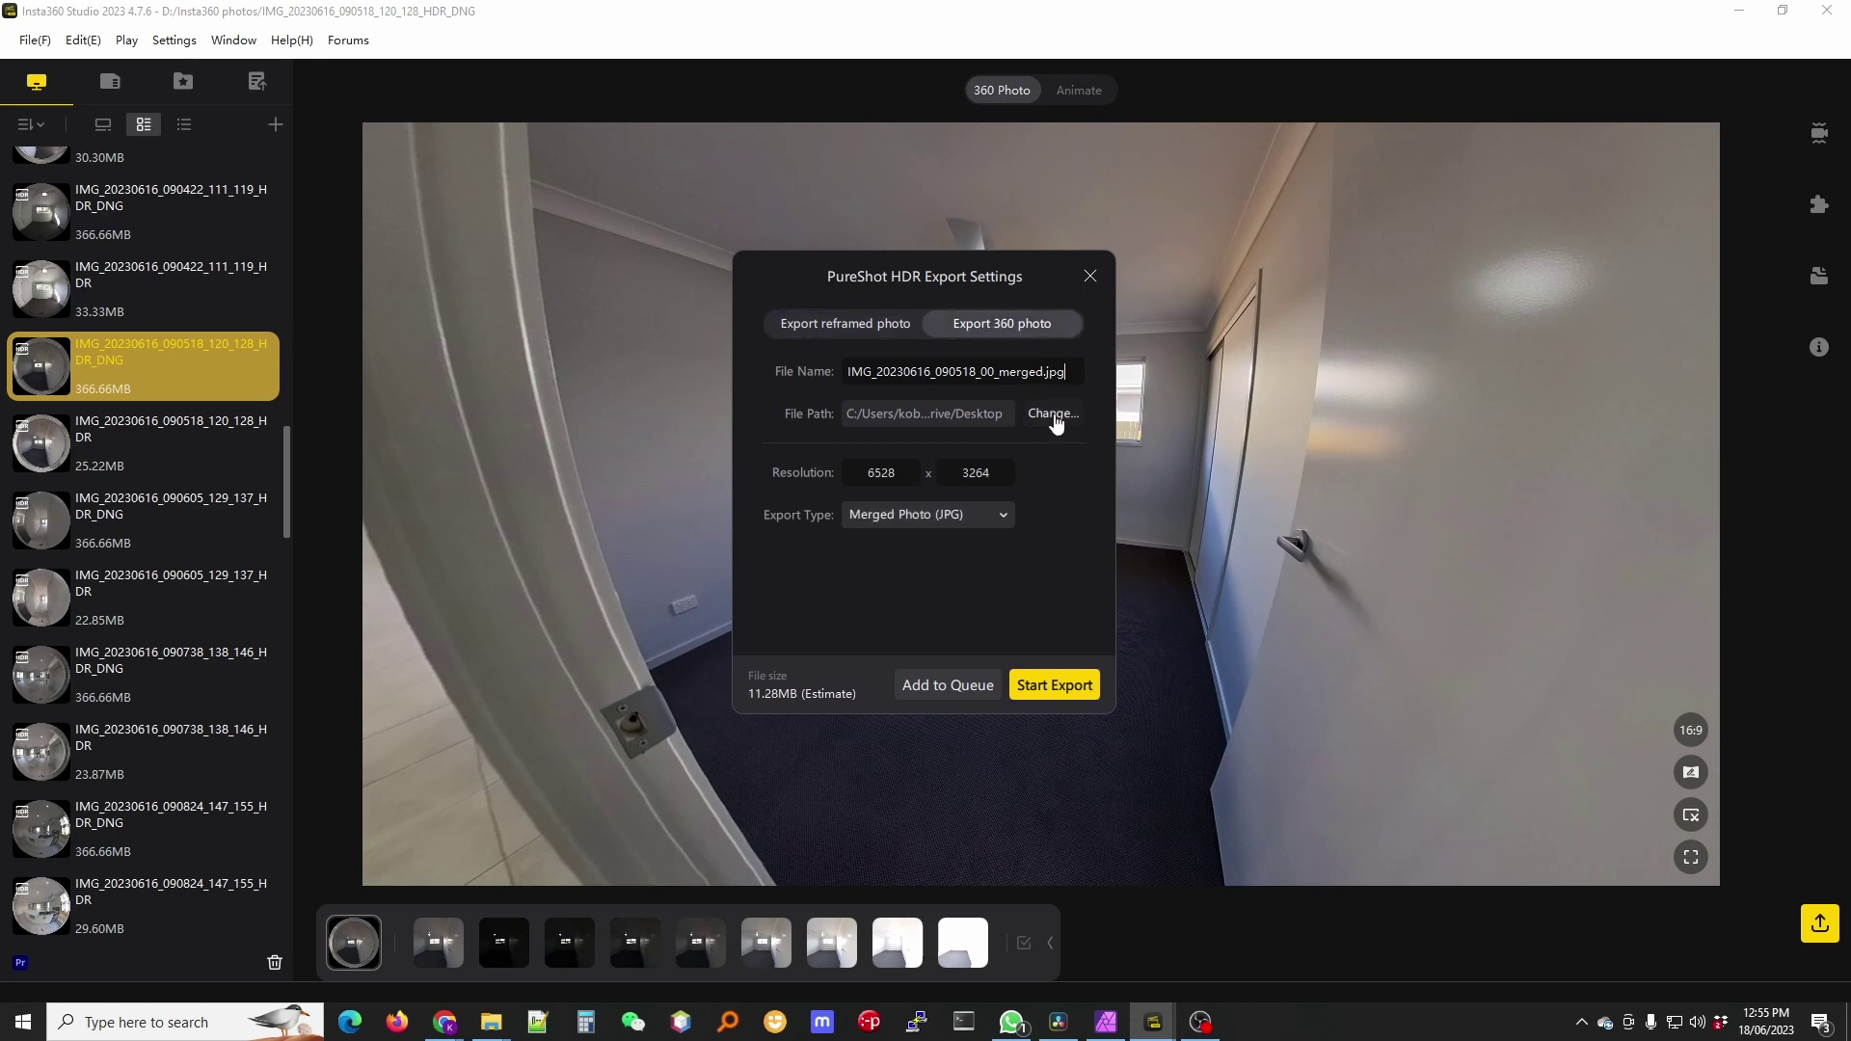
{"action": "left_click", "coordinate": [1054, 414]}
{"action": "left_click", "coordinate": [1156, 306]}
{"action": "type", "text": "D:\\Insta360 photos\\Stiched"}
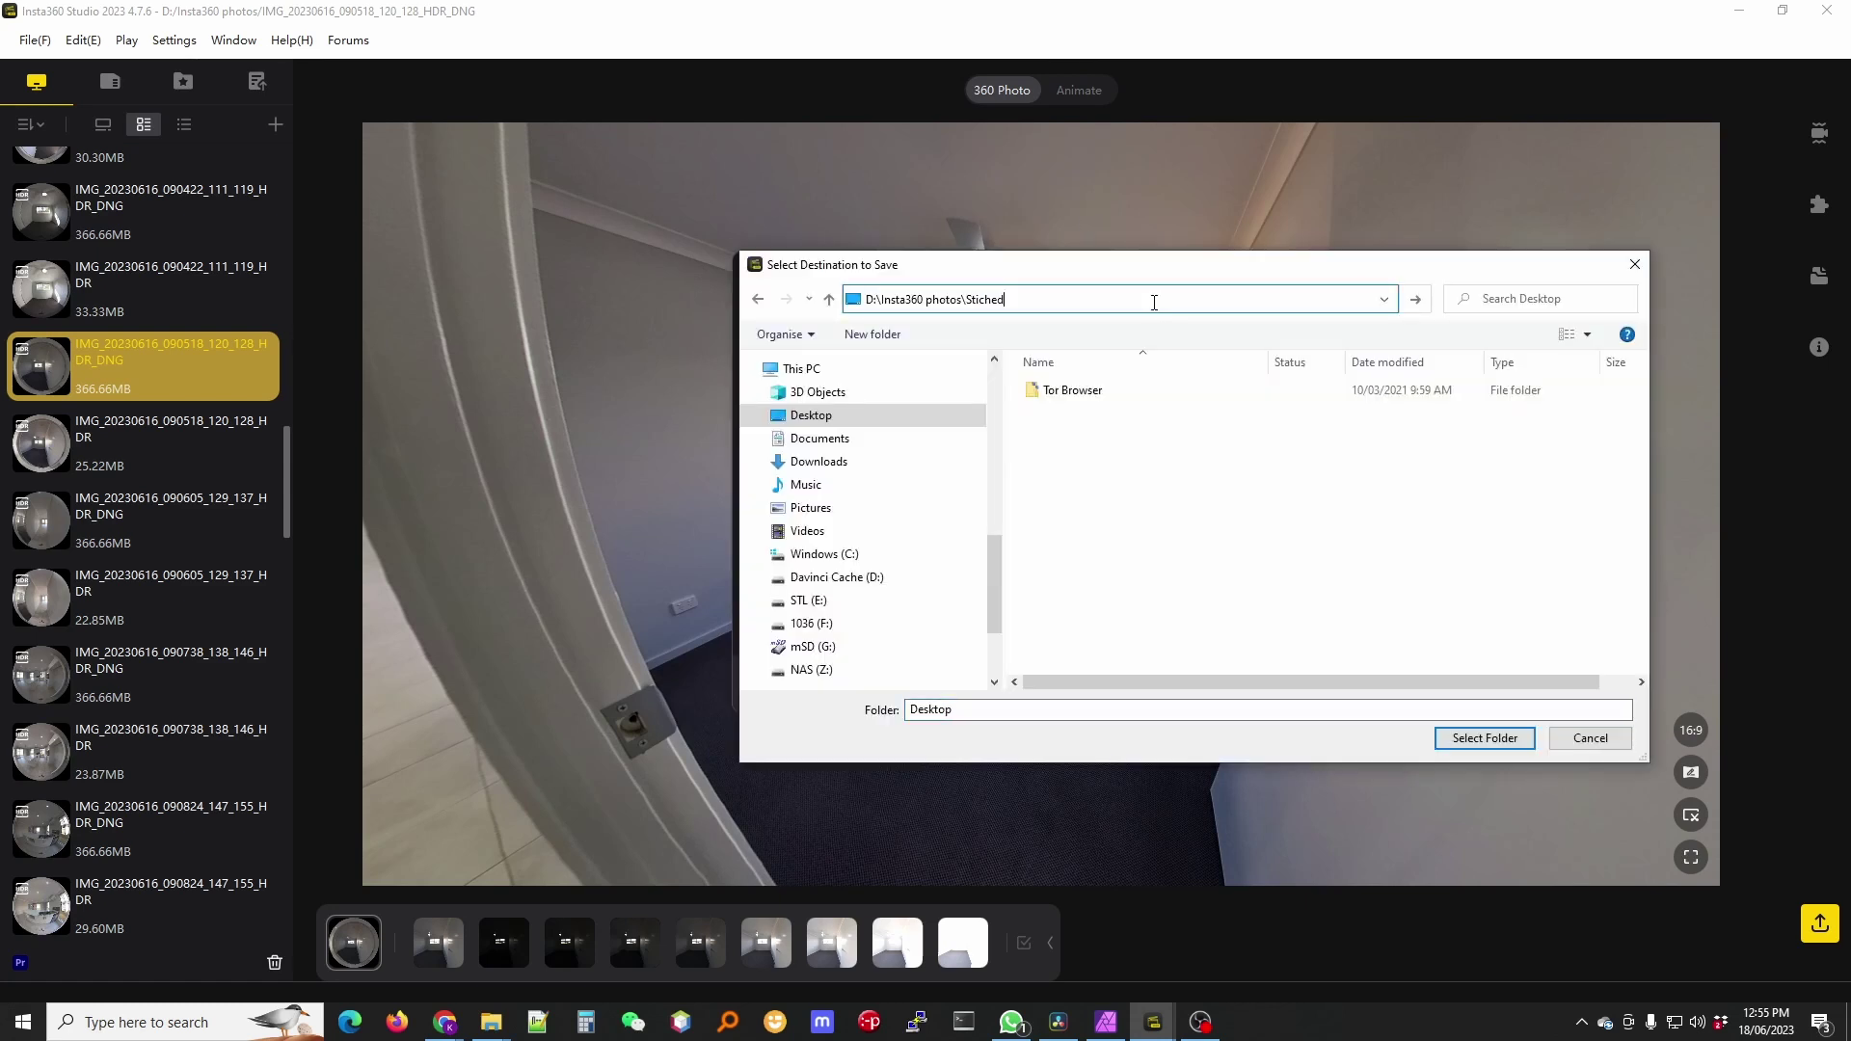
{"action": "key", "text": "Return"}
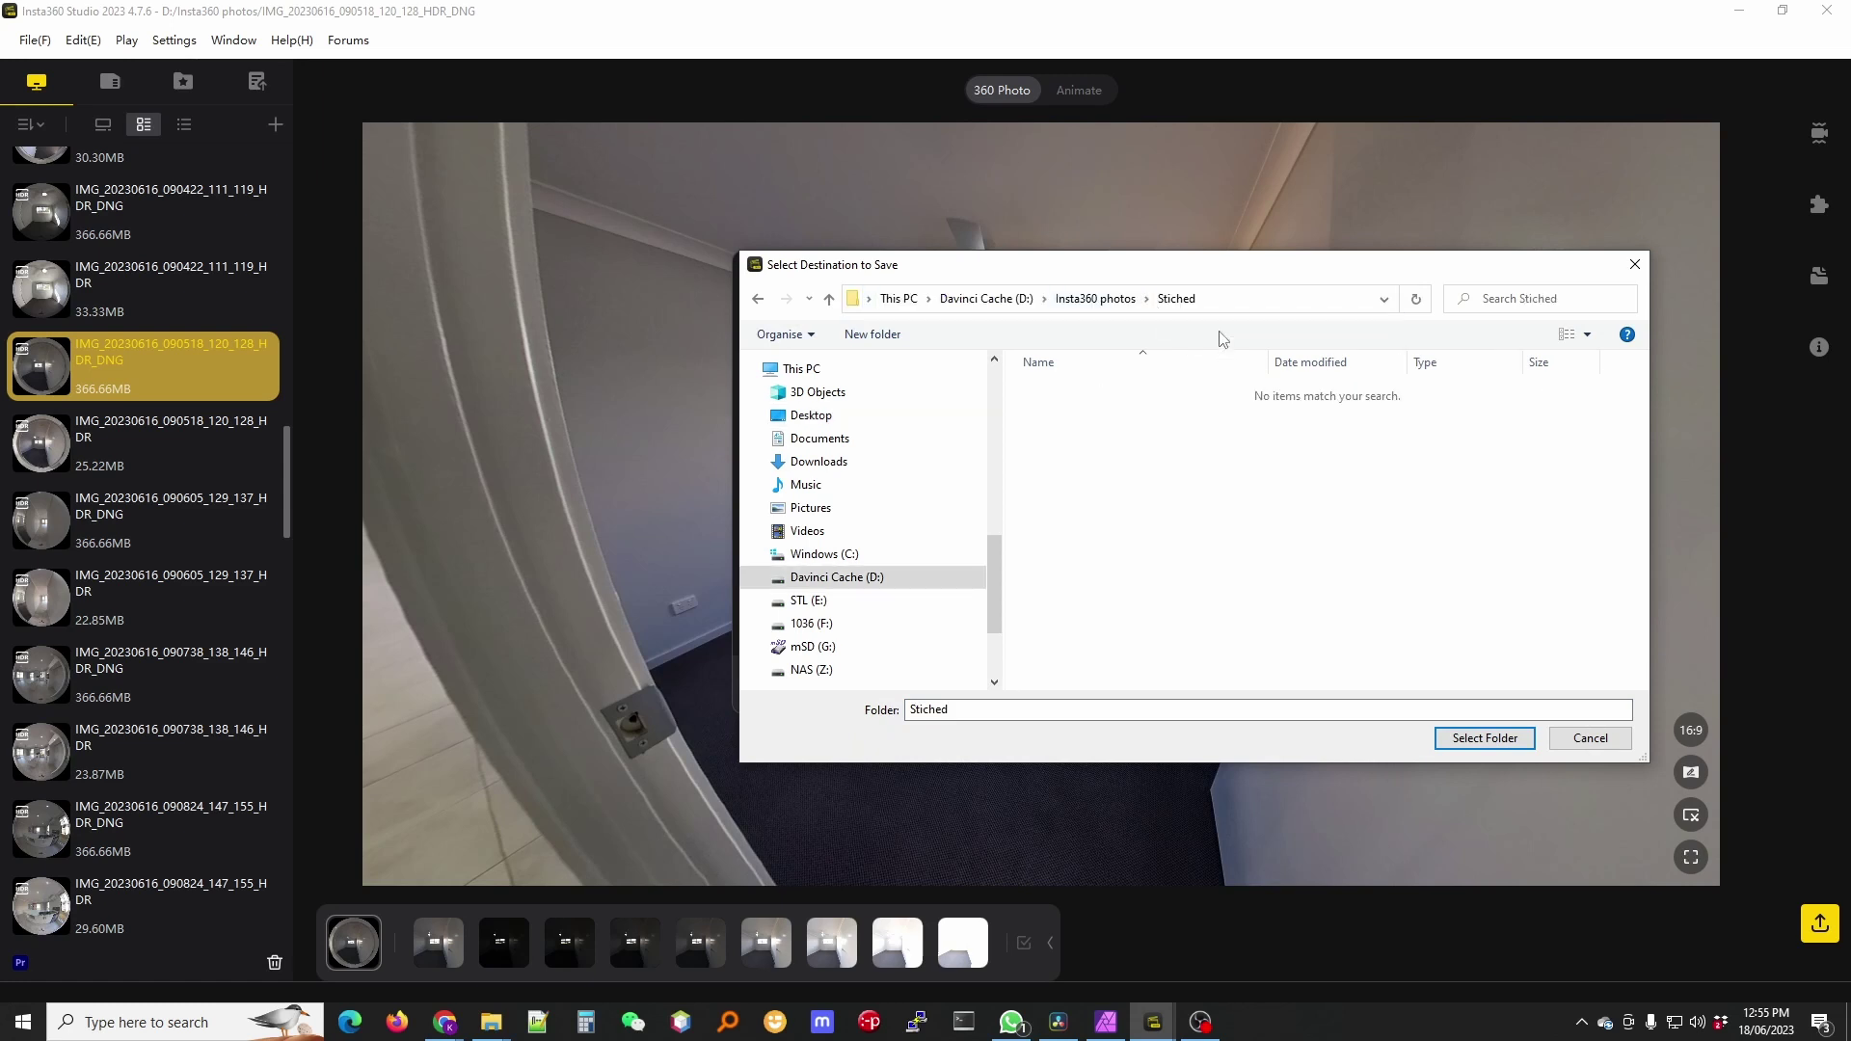
{"action": "left_click", "coordinate": [1484, 737]}
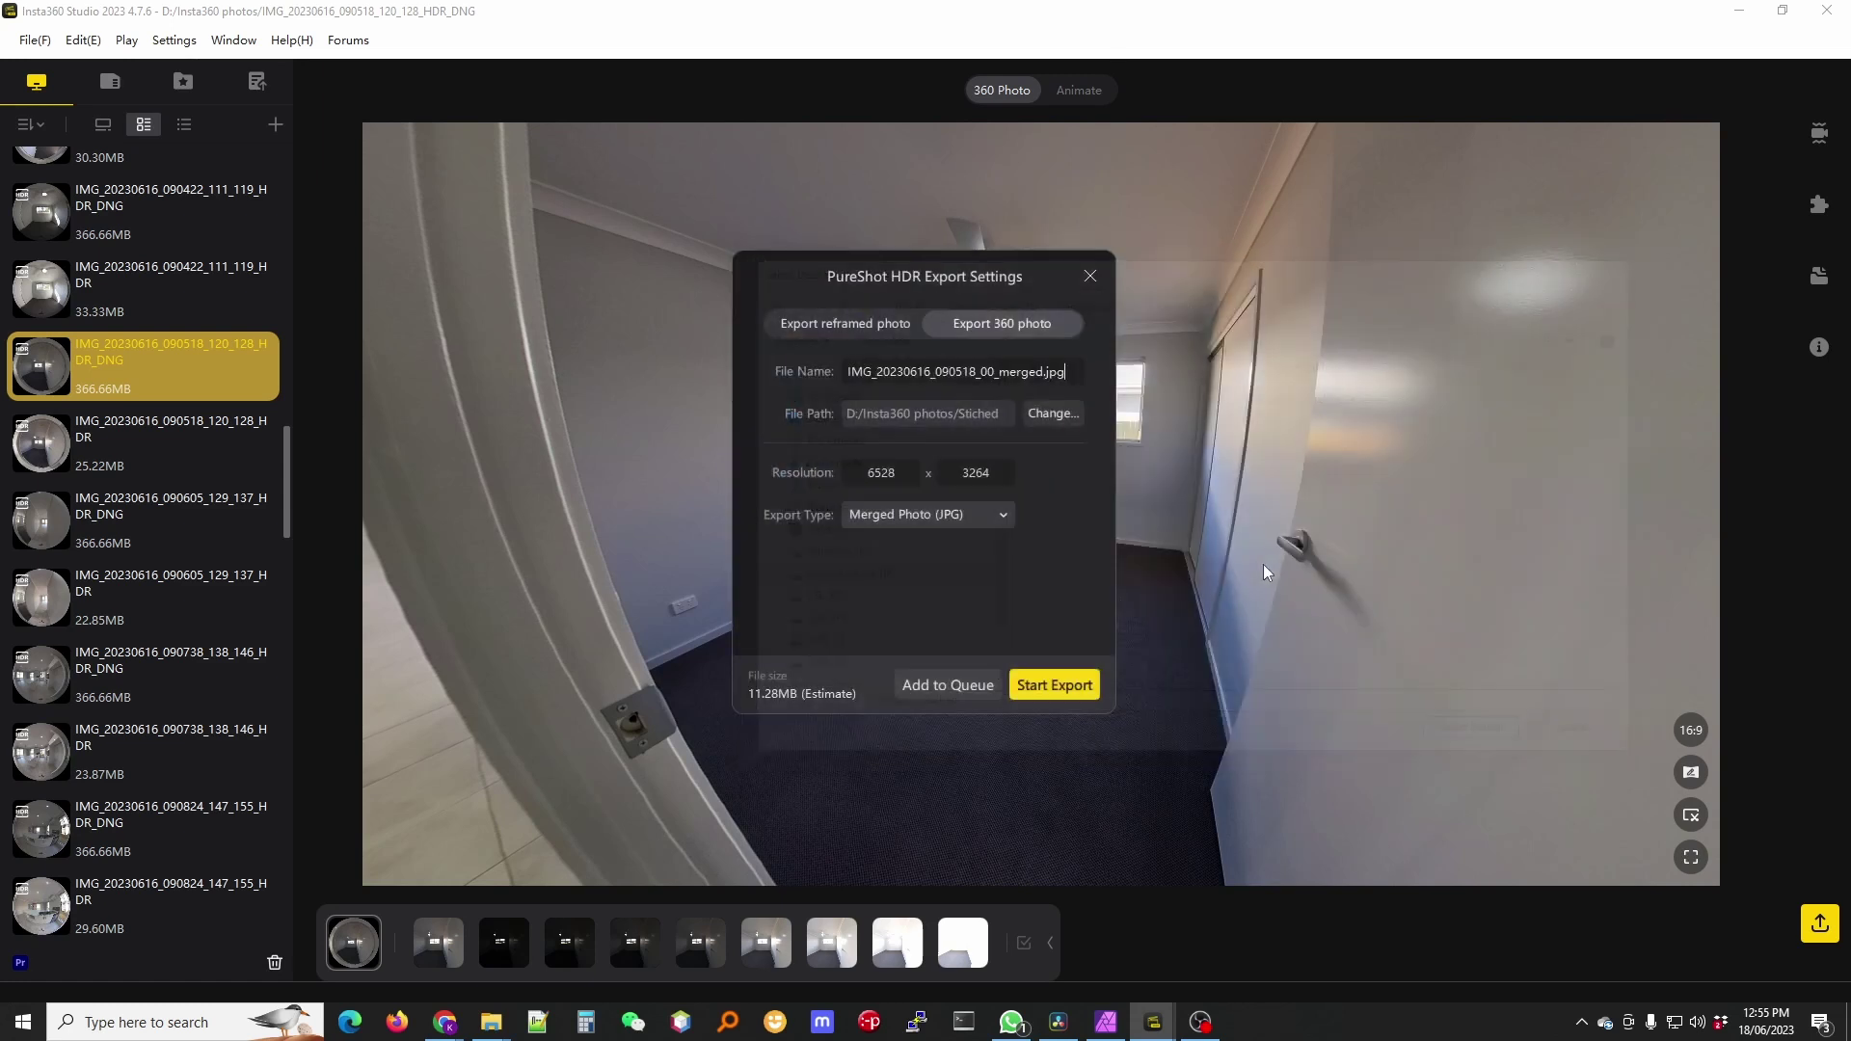
Set the export type to All Exposure Photos (DNG) and start the export
{"action": "left_click", "coordinate": [971, 523]}
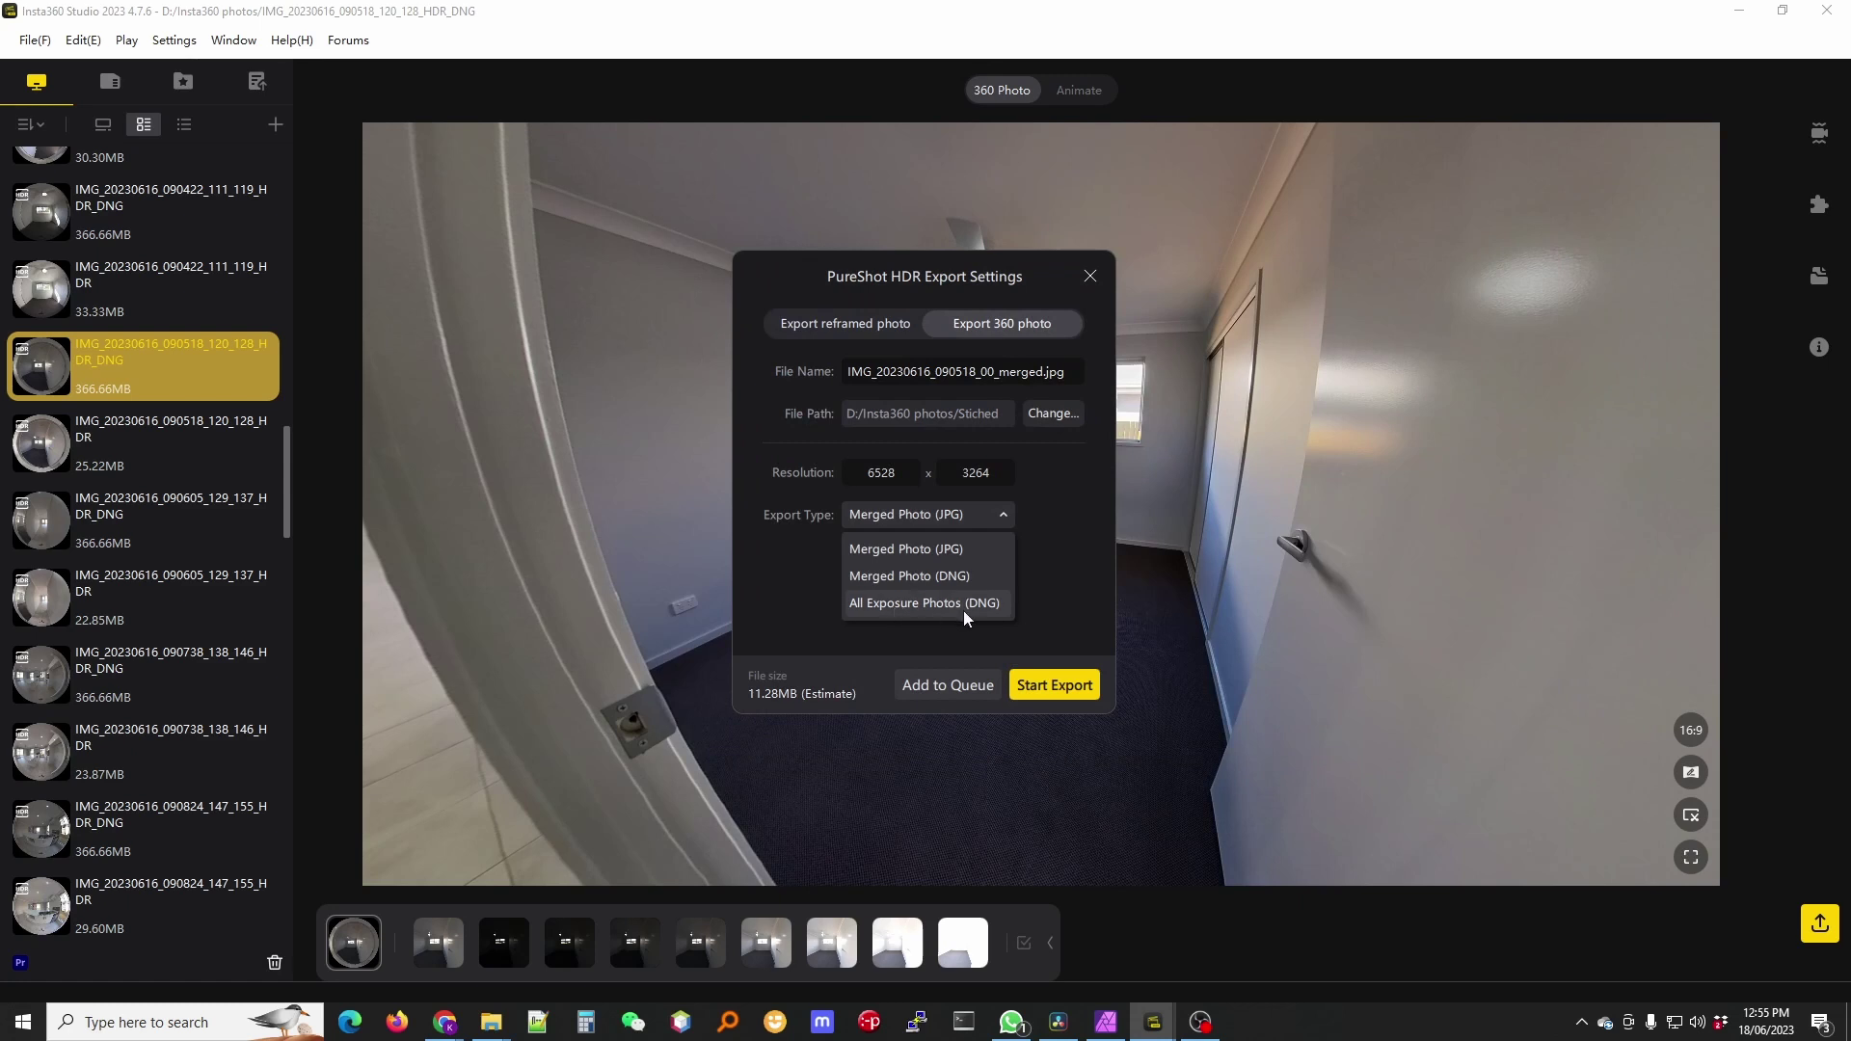
{"action": "left_click", "coordinate": [923, 604]}
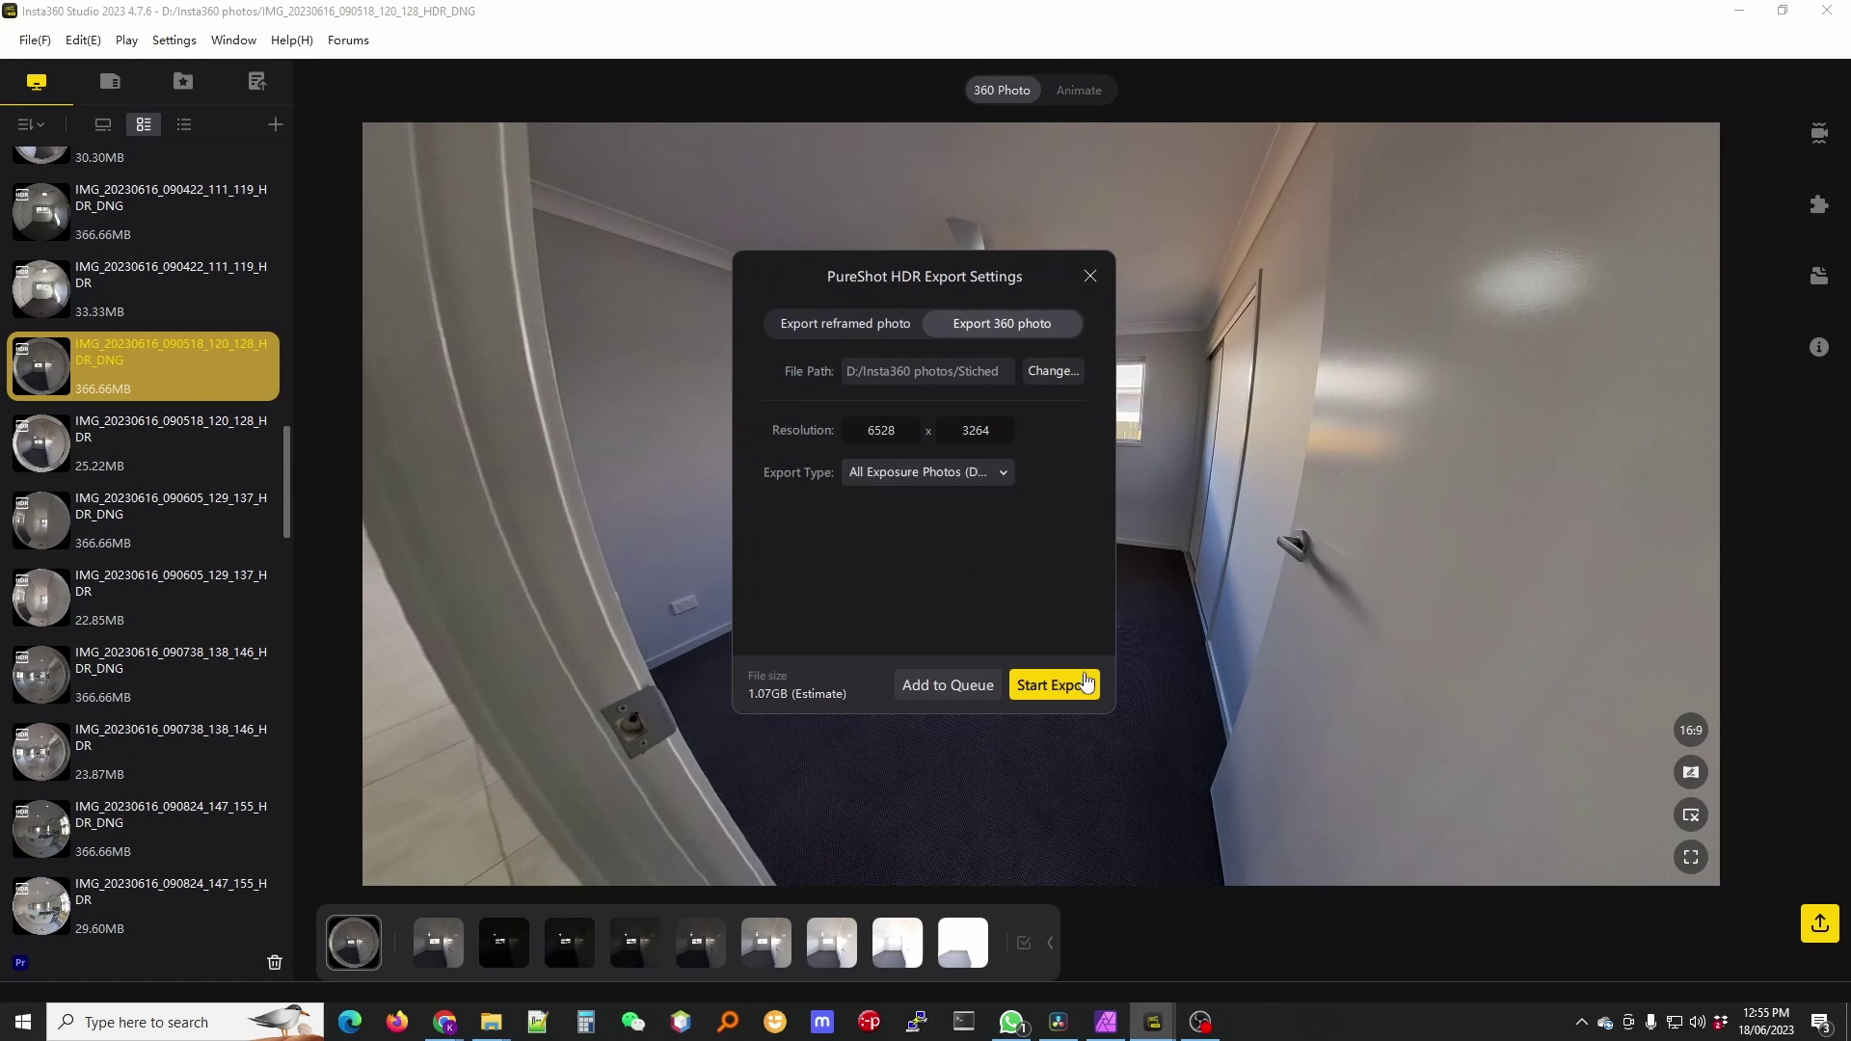
{"action": "left_click", "coordinate": [1054, 685]}
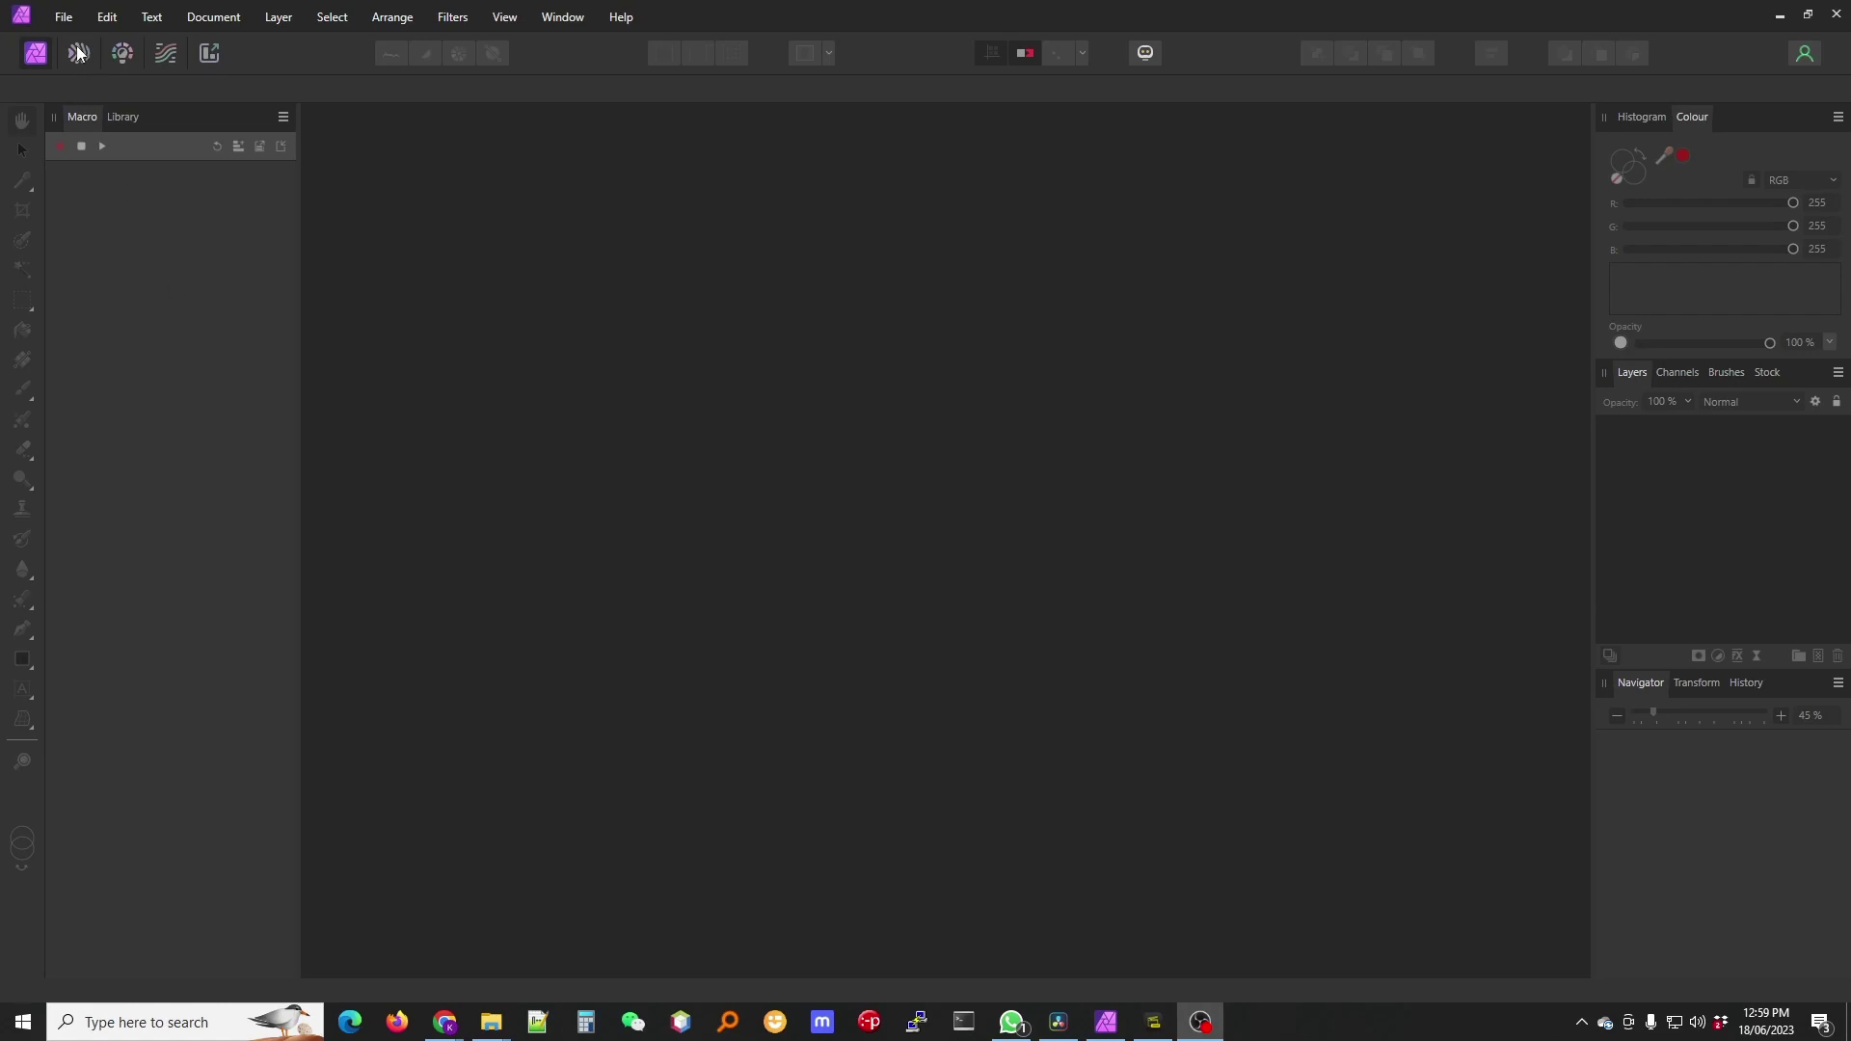
Start a New HDR Merge and browse to the folder of exported DNG exposures
{"action": "left_click", "coordinate": [63, 17]}
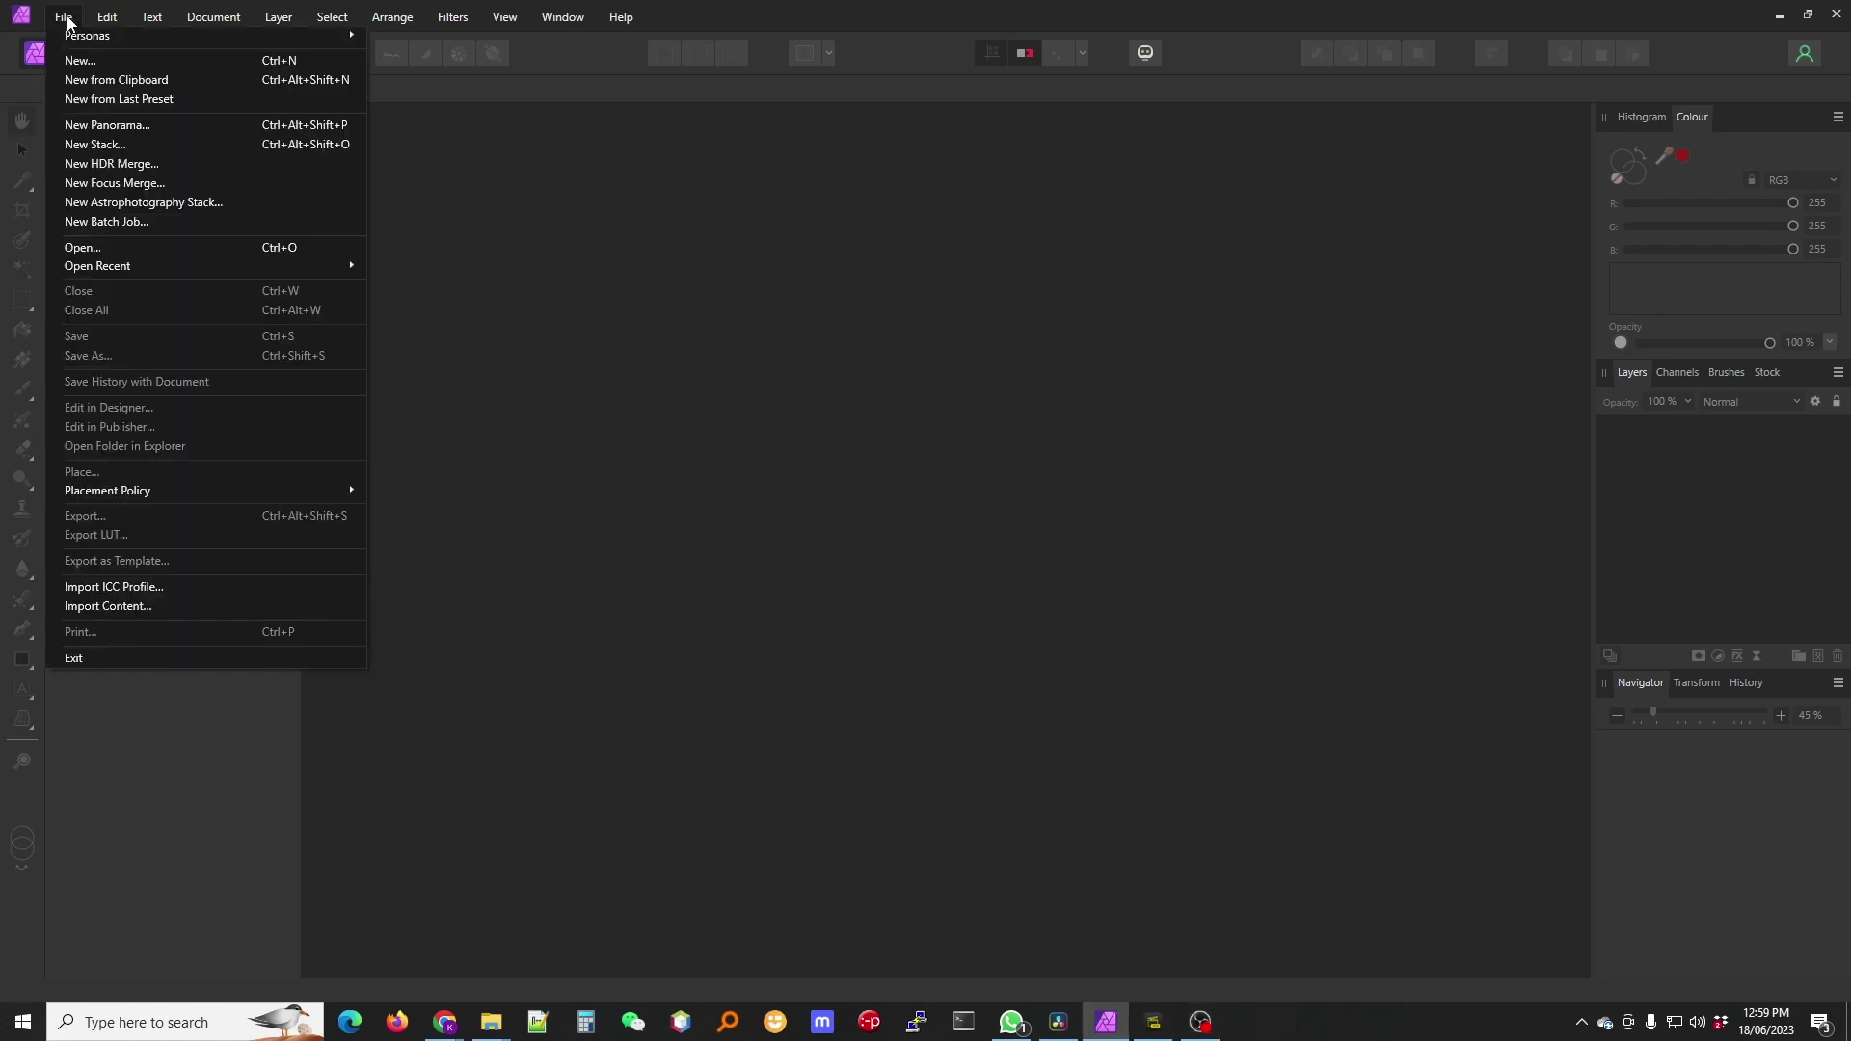
{"action": "left_click", "coordinate": [130, 167]}
{"action": "left_click", "coordinate": [969, 542]}
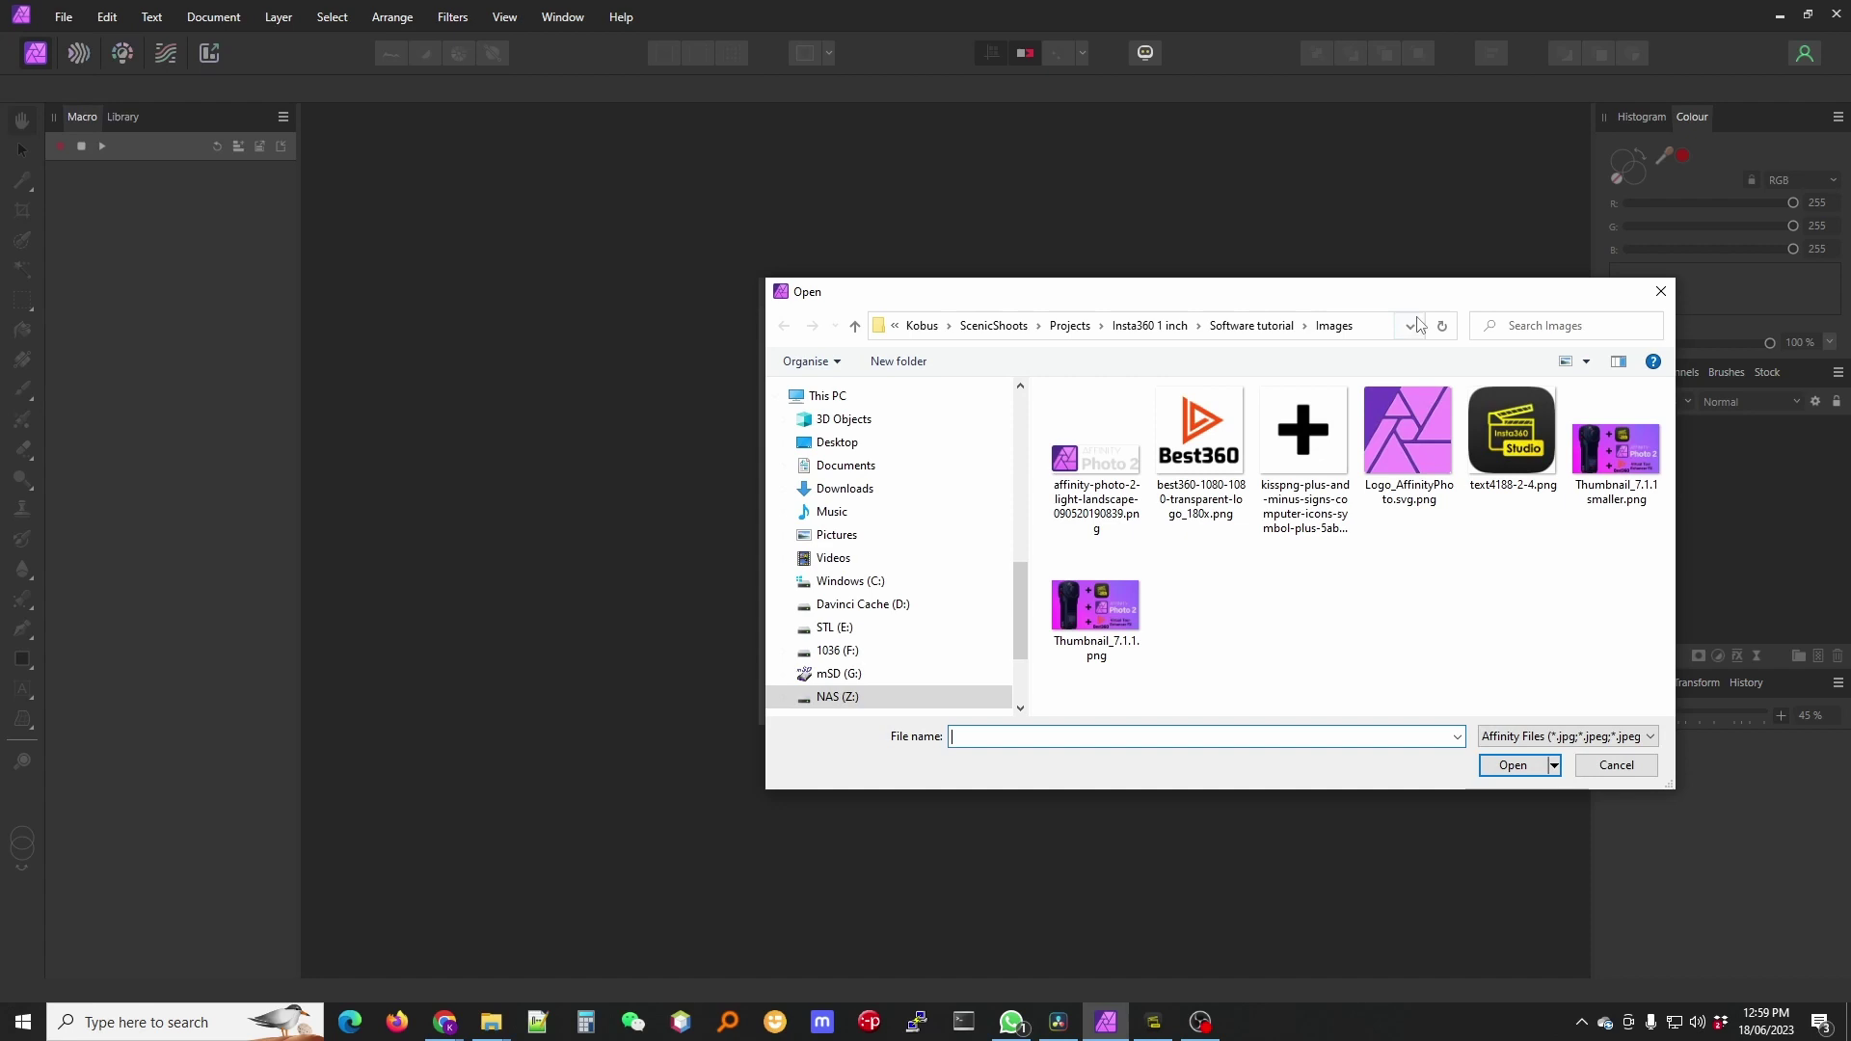
{"action": "left_click", "coordinate": [1378, 322]}
{"action": "type", "text": "D:\\Insta360 photos\\Stiched"}
{"action": "key", "text": "Return"}
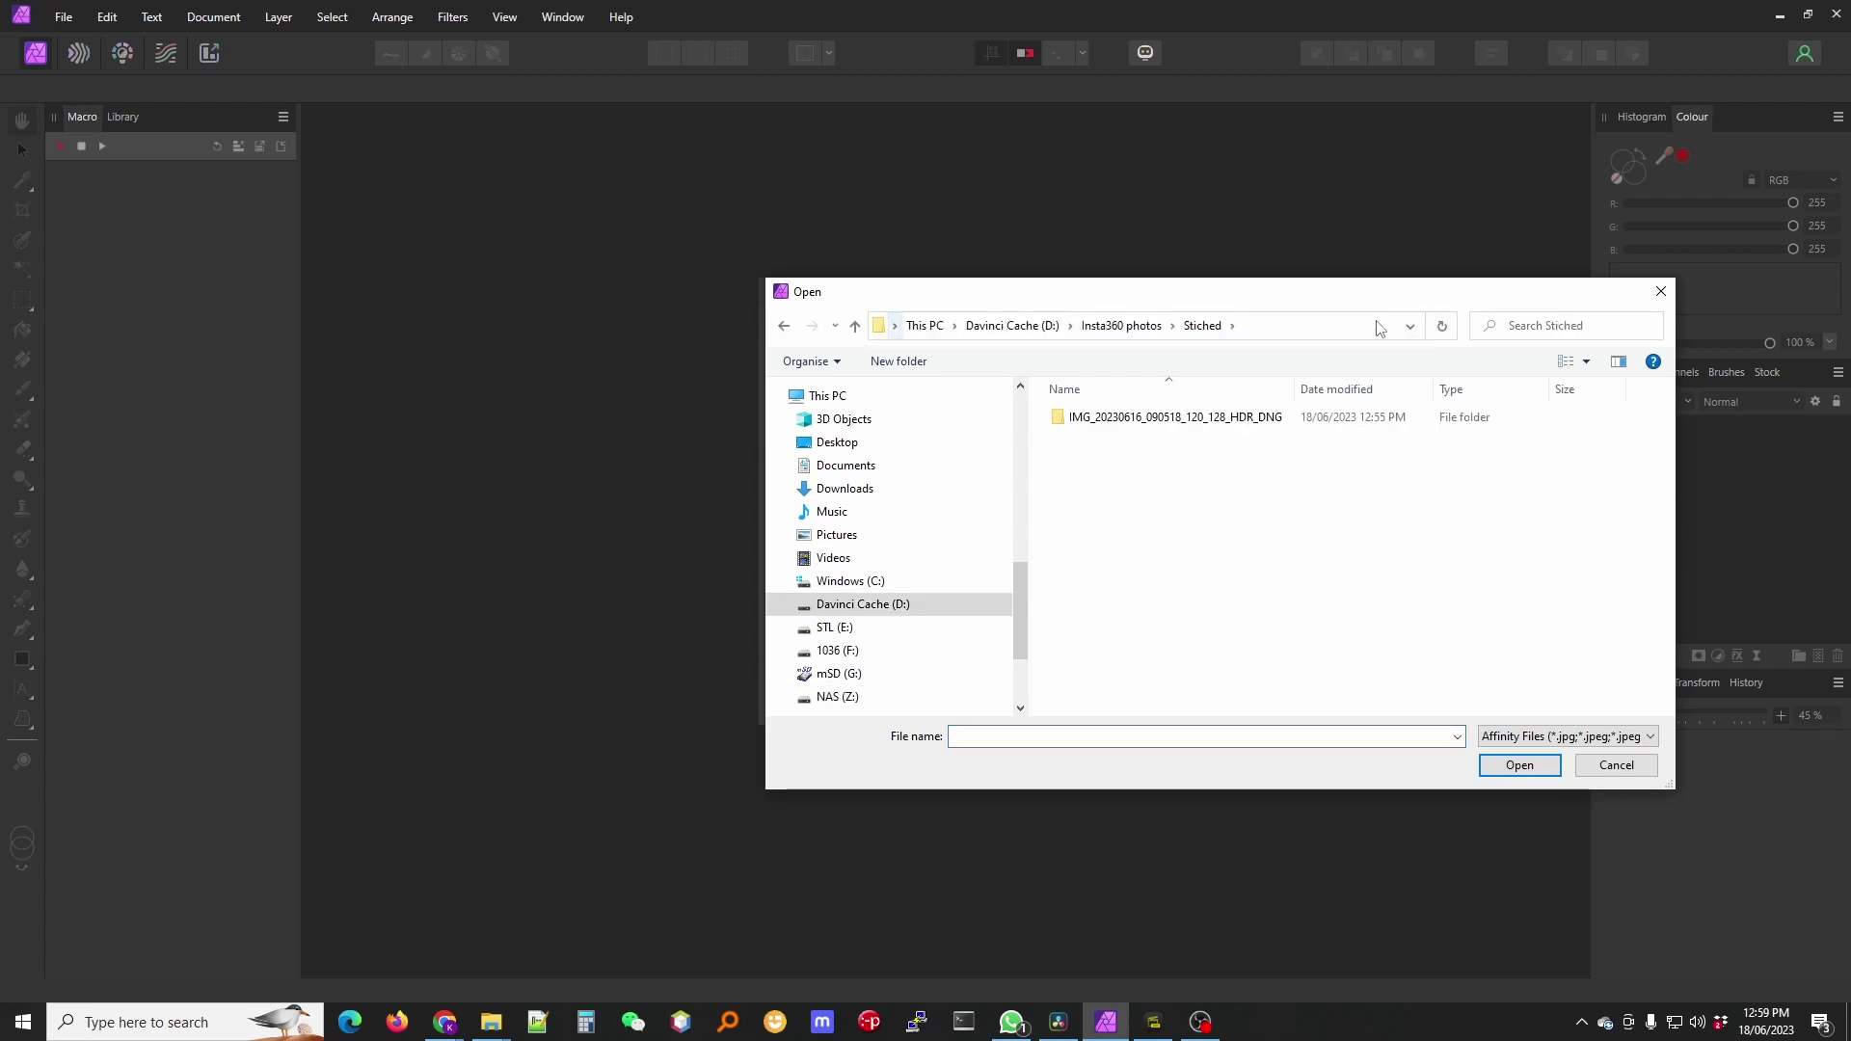
{"action": "left_click", "coordinate": [1147, 424]}
{"action": "double_click", "coordinate": [1147, 424]}
Add all nine DNG exposures and merge them into one HDR panorama
{"action": "left_click", "coordinate": [1115, 430]}
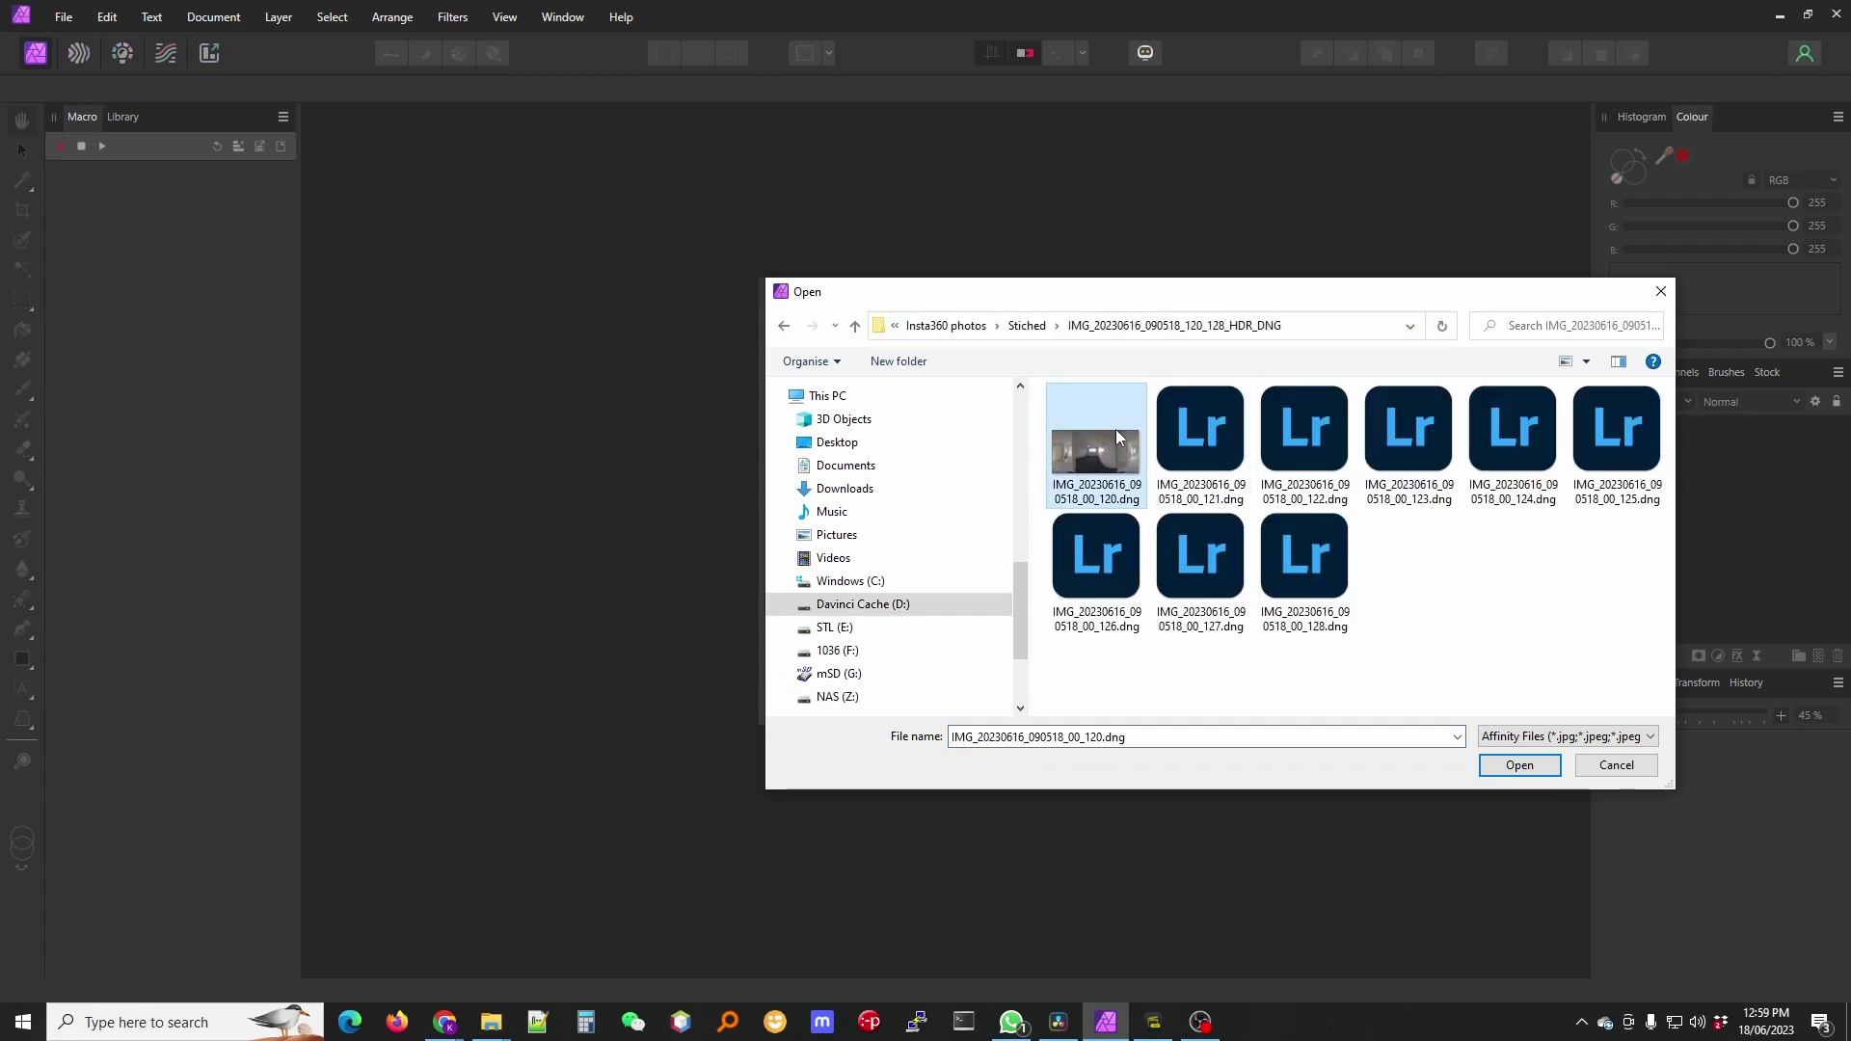
{"action": "left_click", "coordinate": [1308, 563], "text": "shift"}
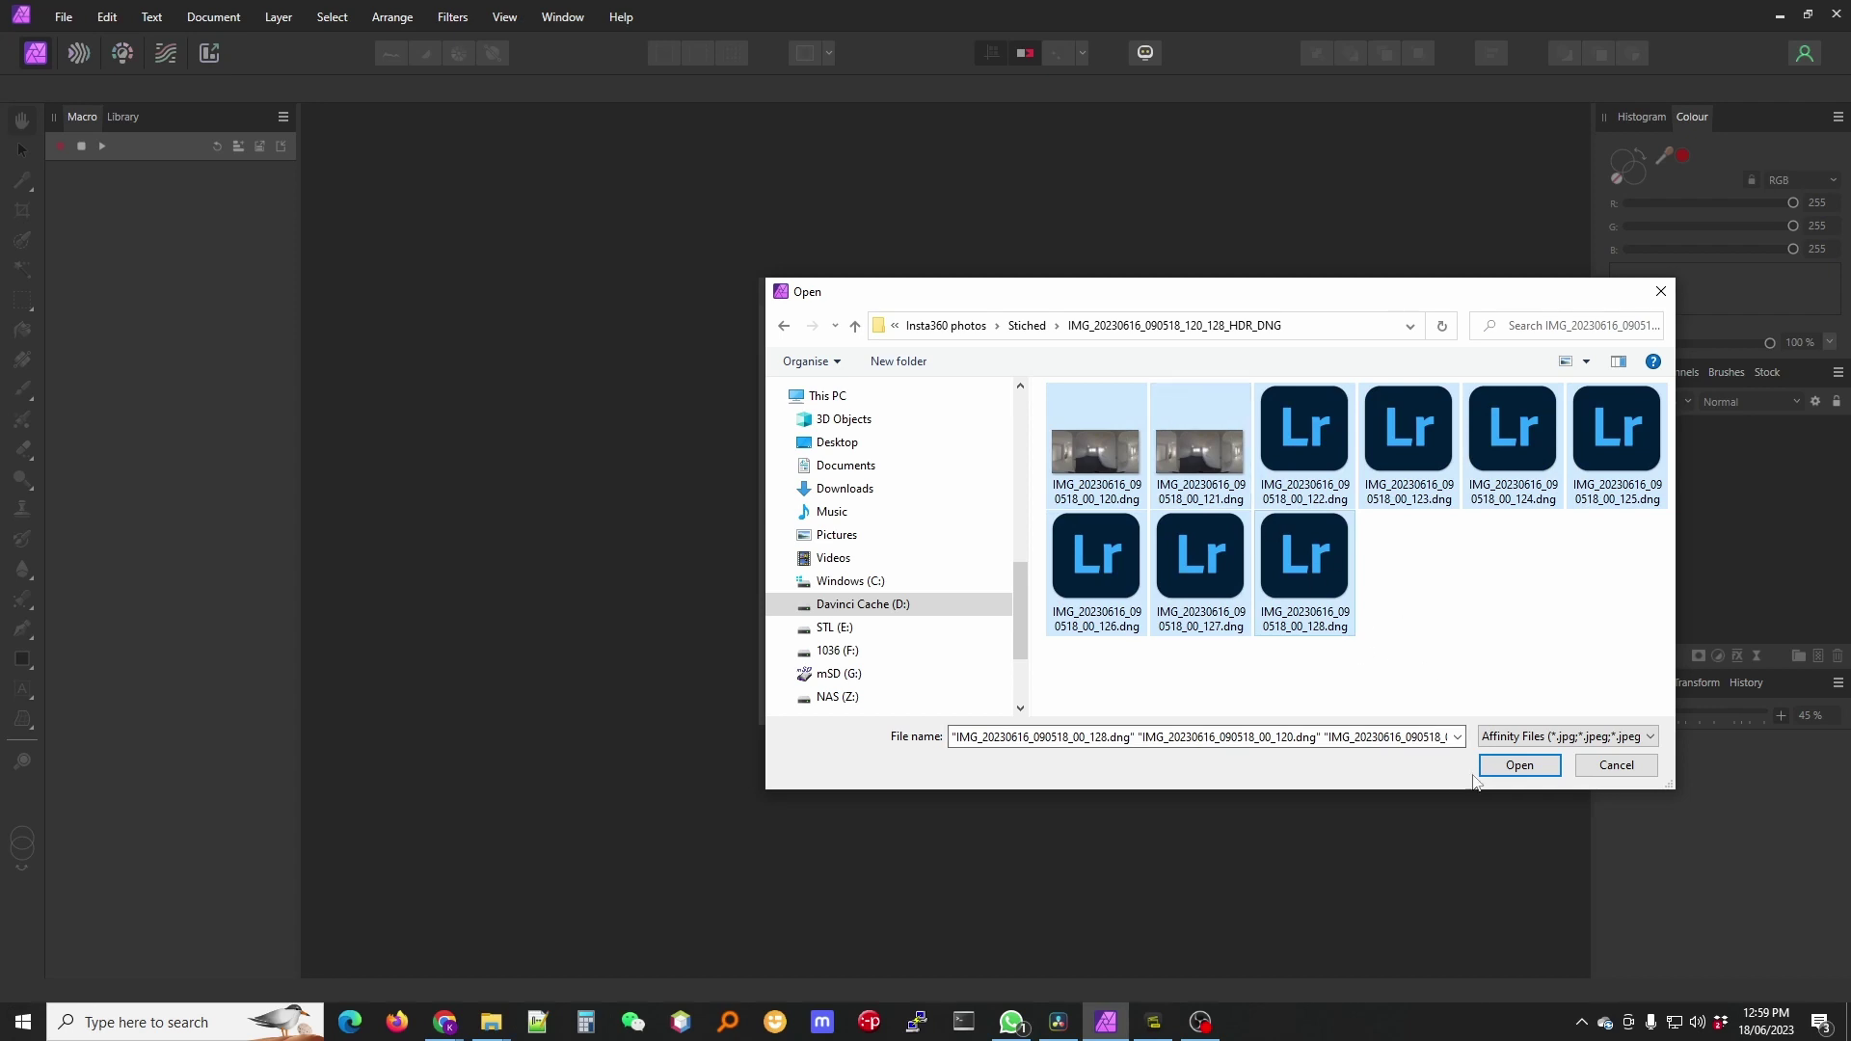
{"action": "left_click", "coordinate": [1529, 768]}
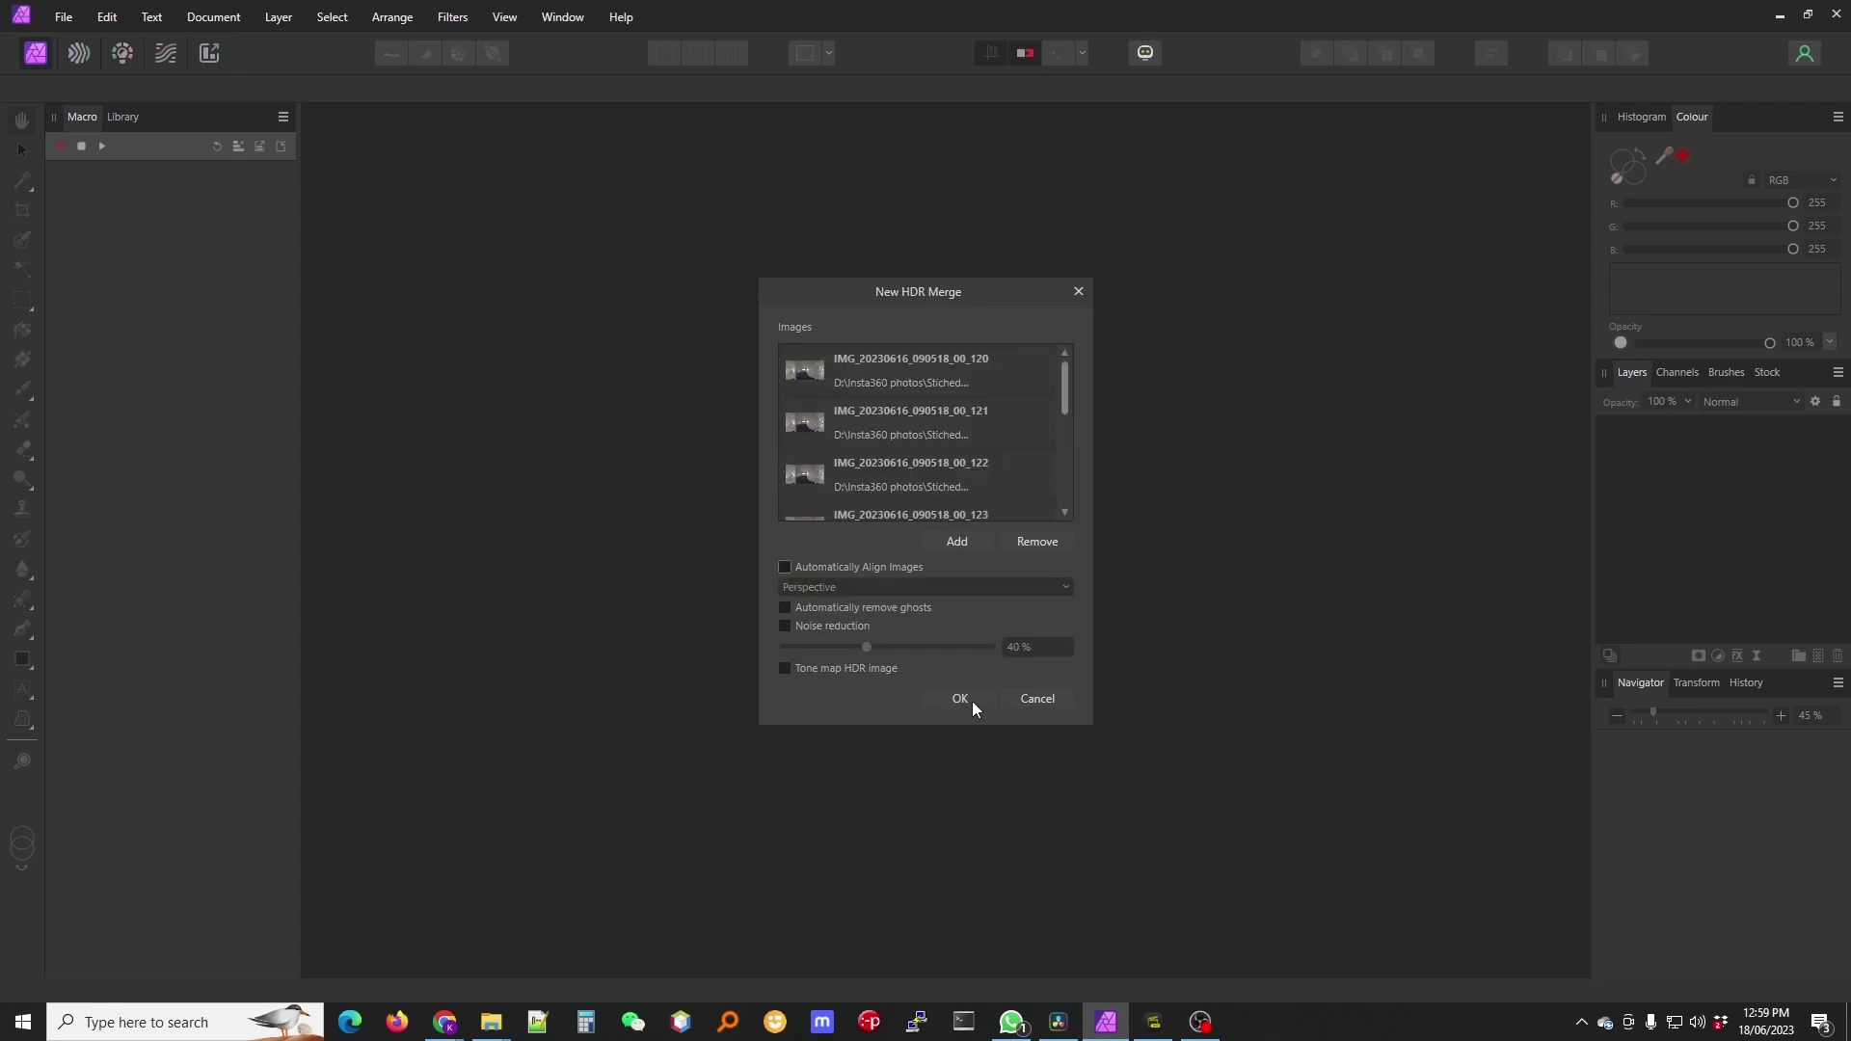
{"action": "left_click", "coordinate": [970, 697]}
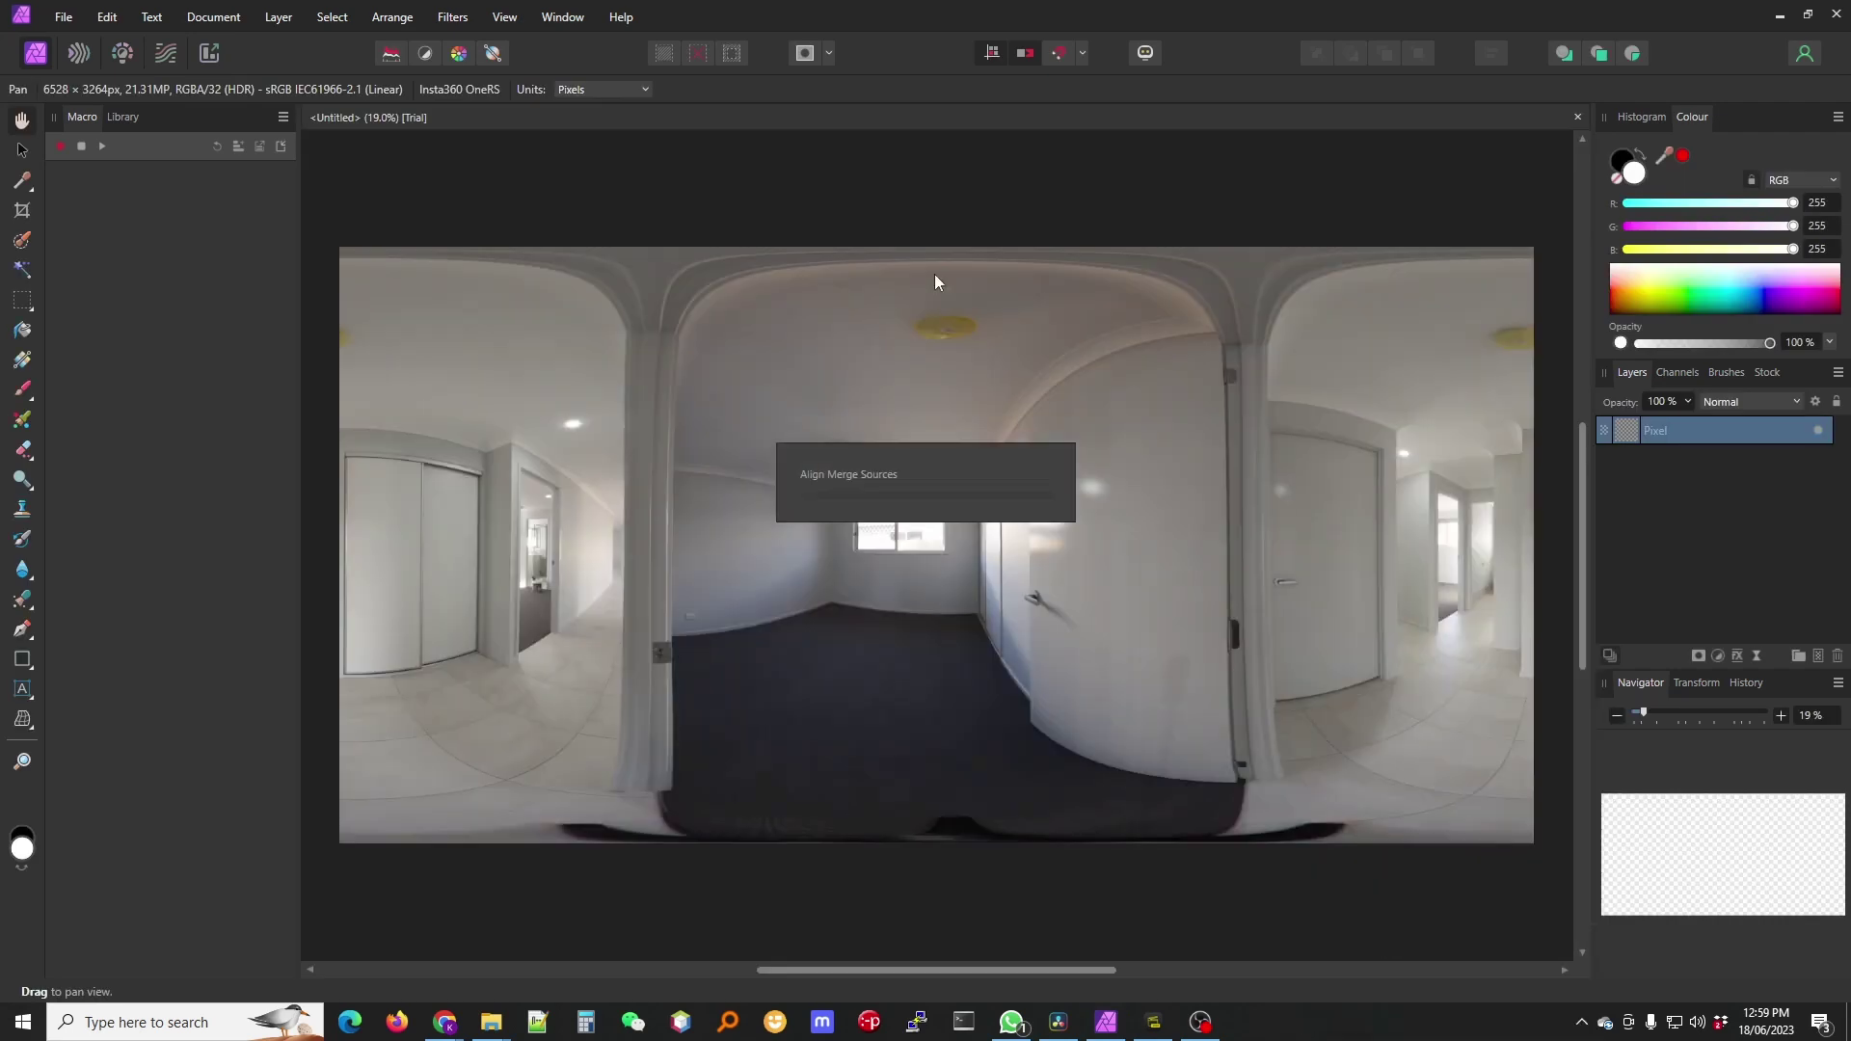
Open Task Manager with Ctrl+Shift+Esc to monitor CPU usage during processing
{"action": "key", "text": "ctrl+shift+Escape"}
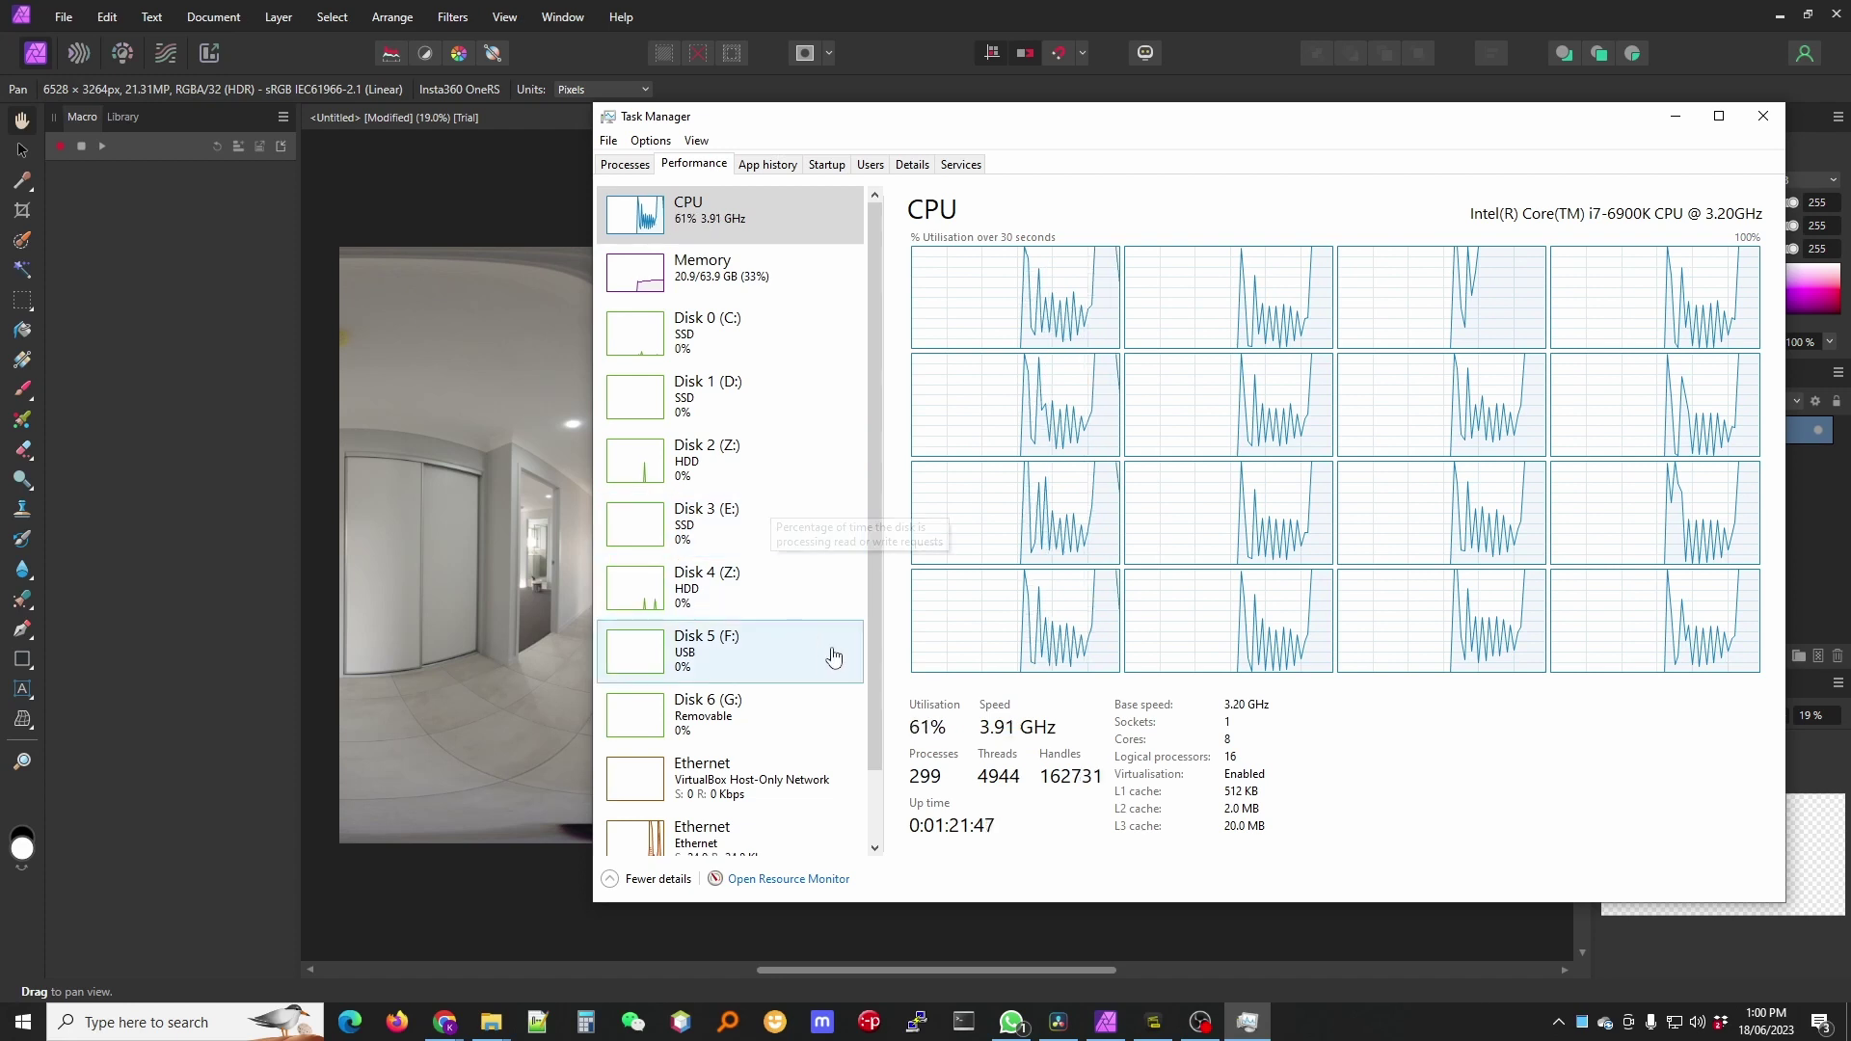
{"action": "scroll", "coordinate": [852, 803], "scroll_direction": "down", "scroll_amount": 1}
{"action": "left_click", "coordinate": [840, 819]}
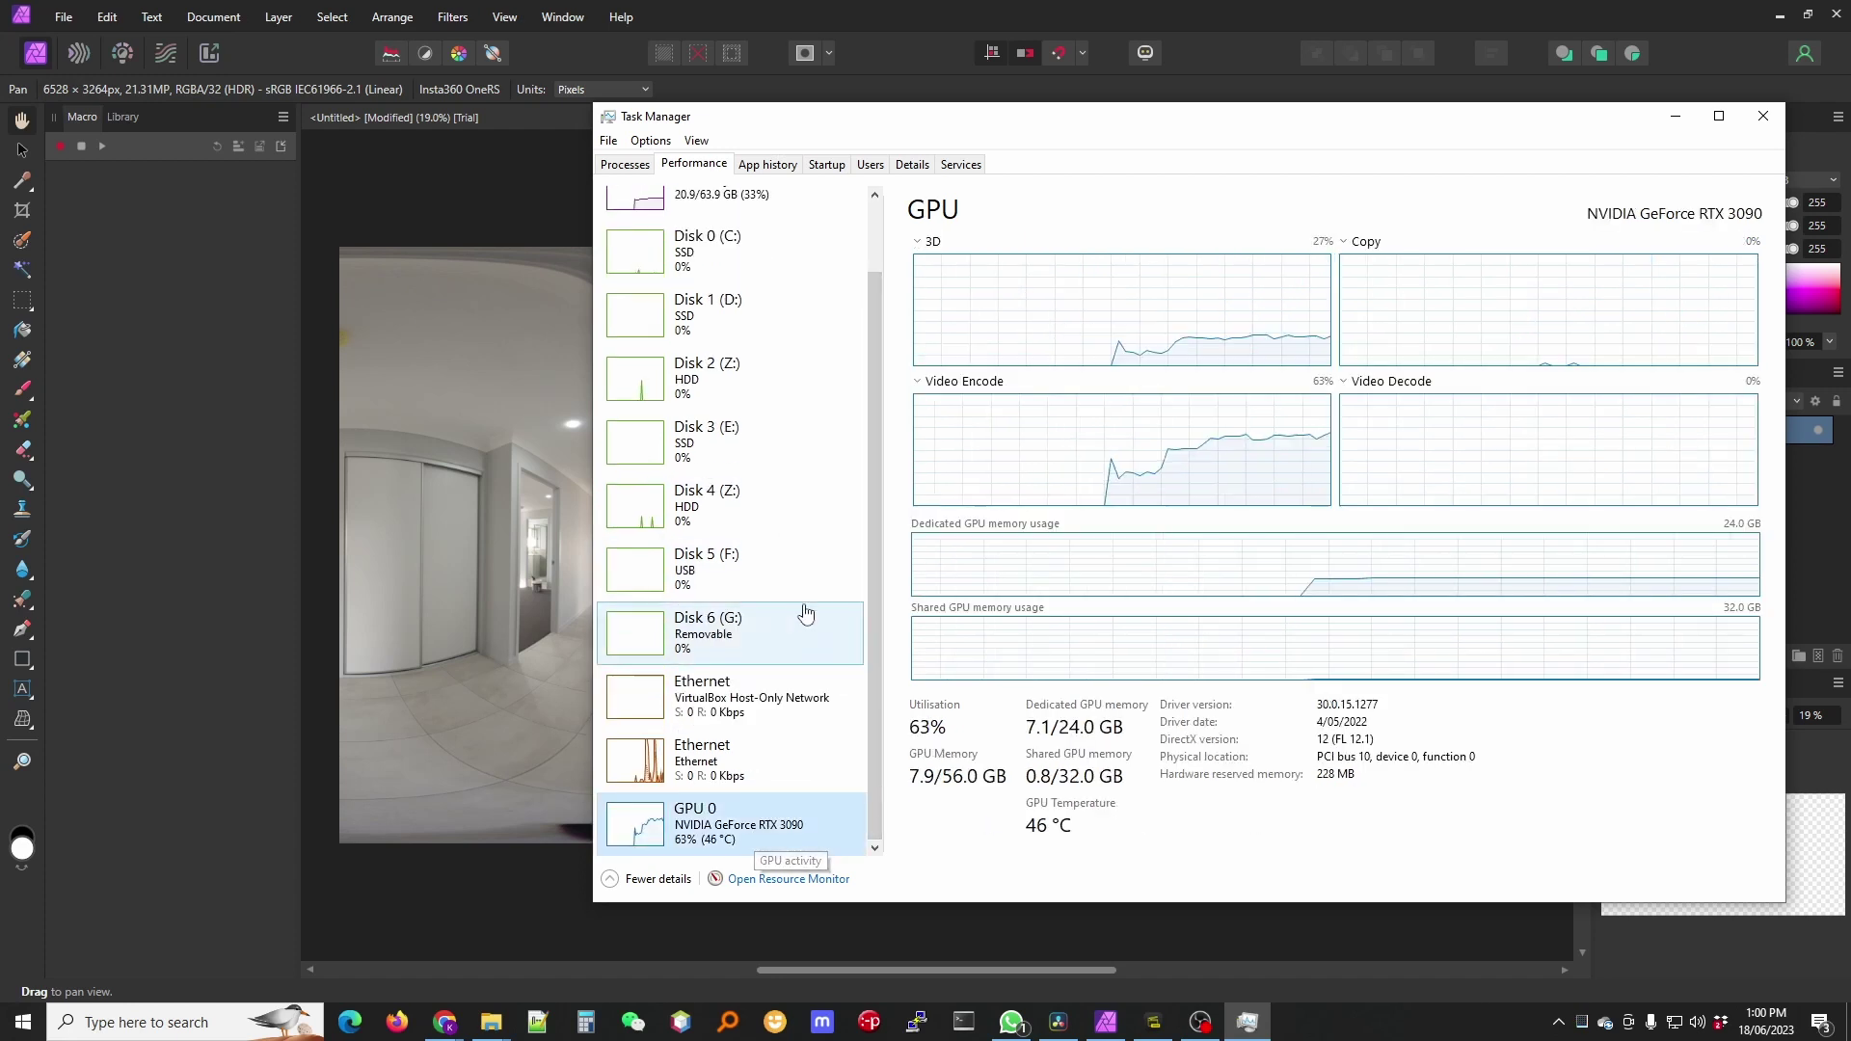
{"action": "scroll", "coordinate": [825, 604], "scroll_direction": "up", "scroll_amount": 1}
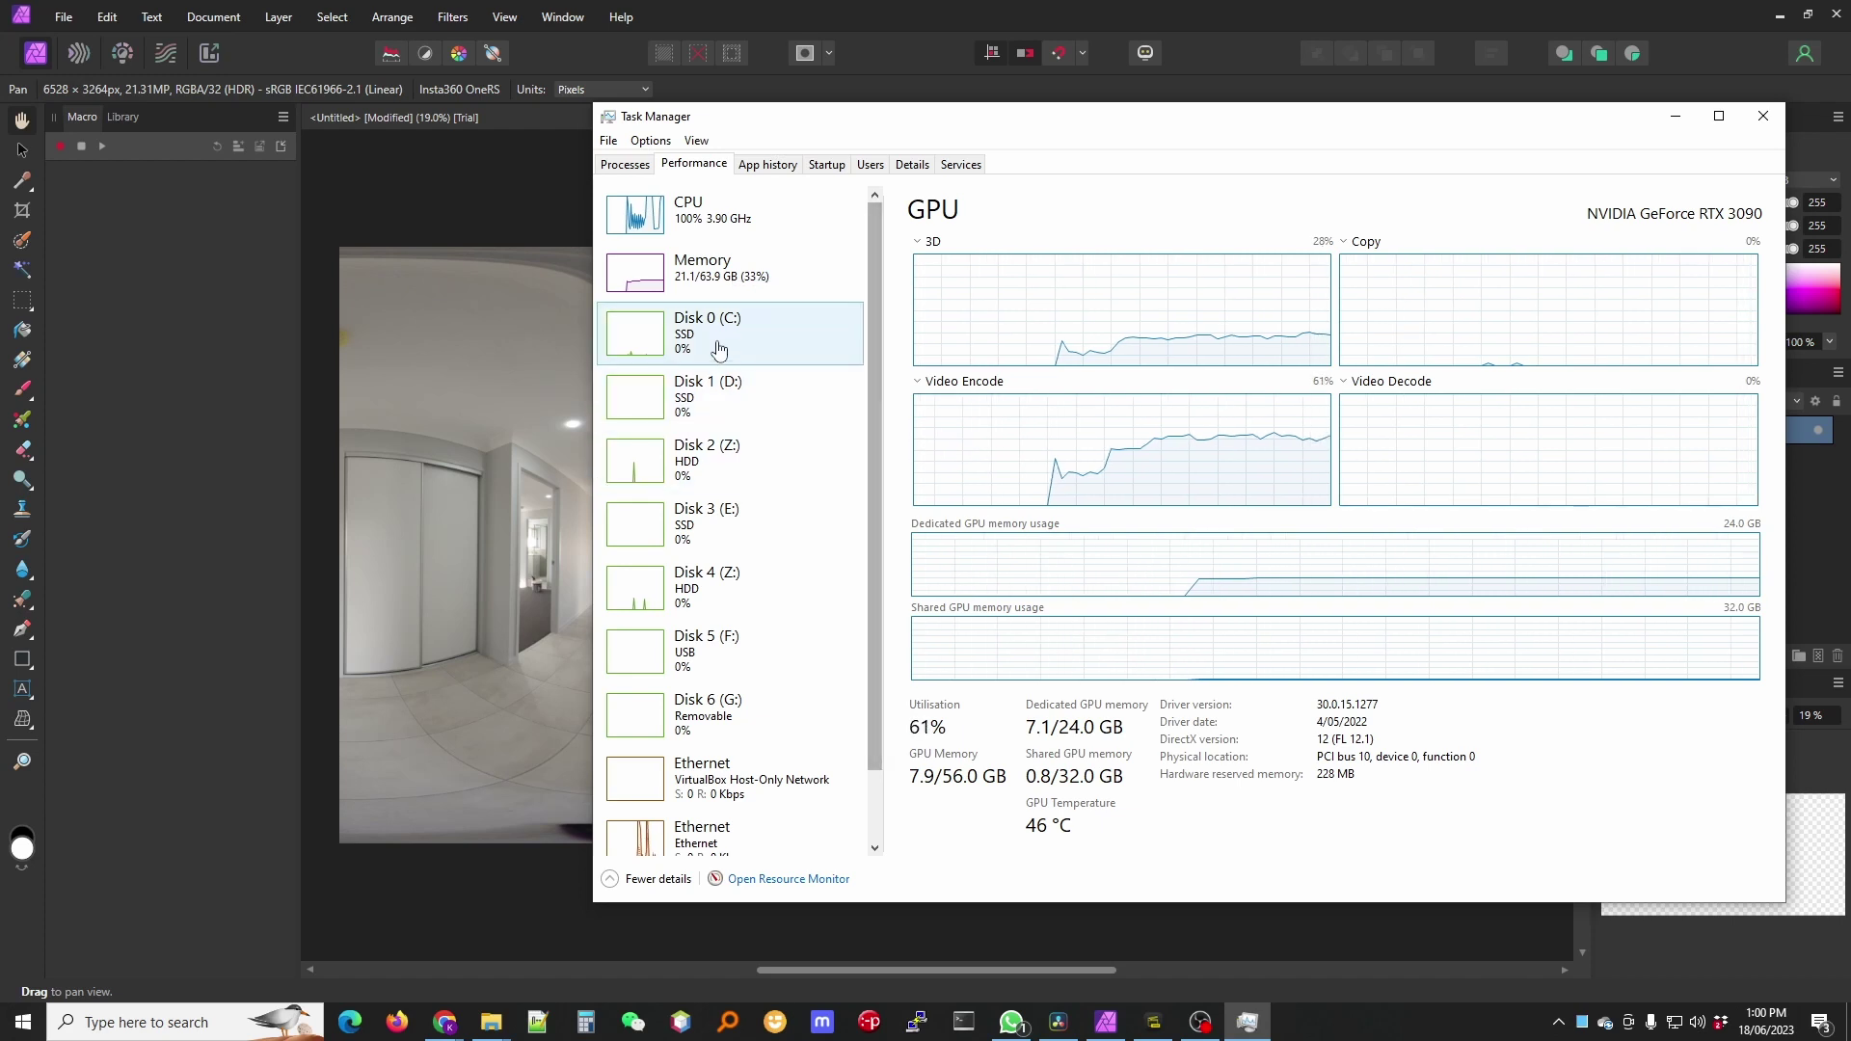
{"action": "left_click", "coordinate": [750, 221]}
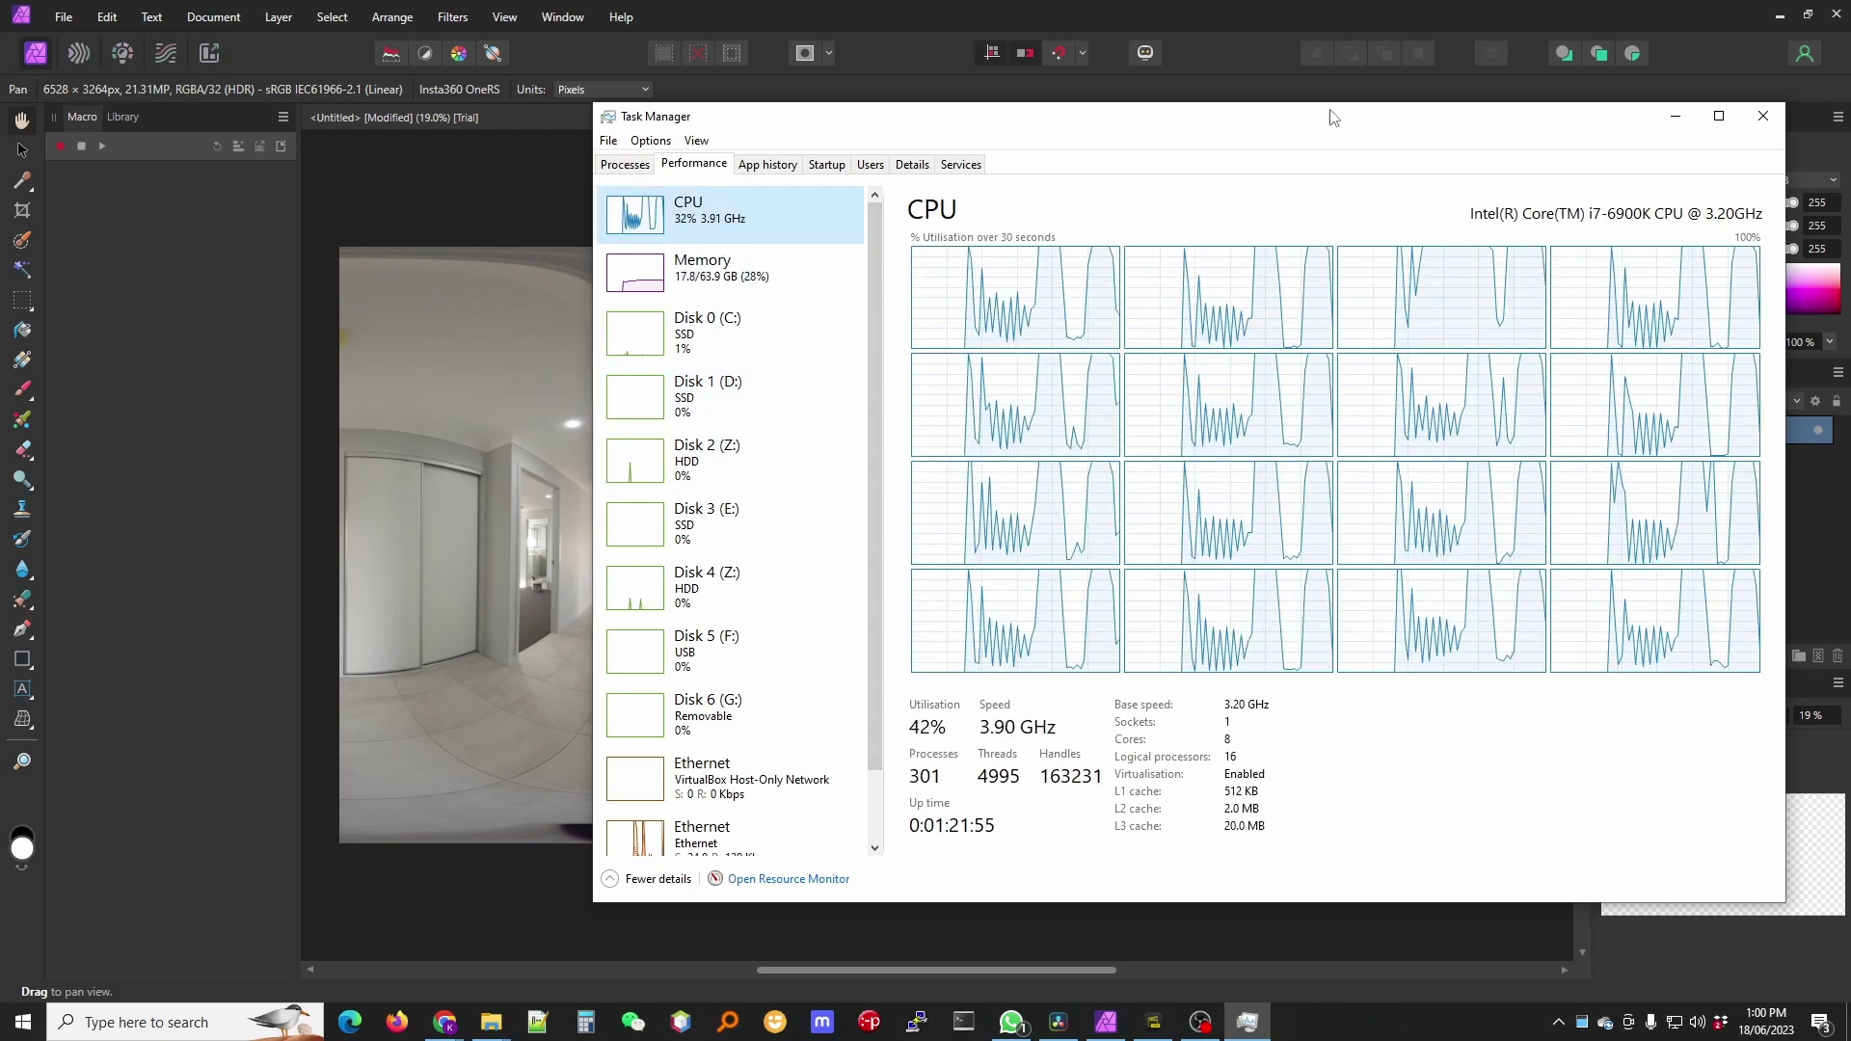
Switch from Task Manager back to the merged HDR panorama in Affinity Photo
{"action": "key", "text": "alt+Tab"}
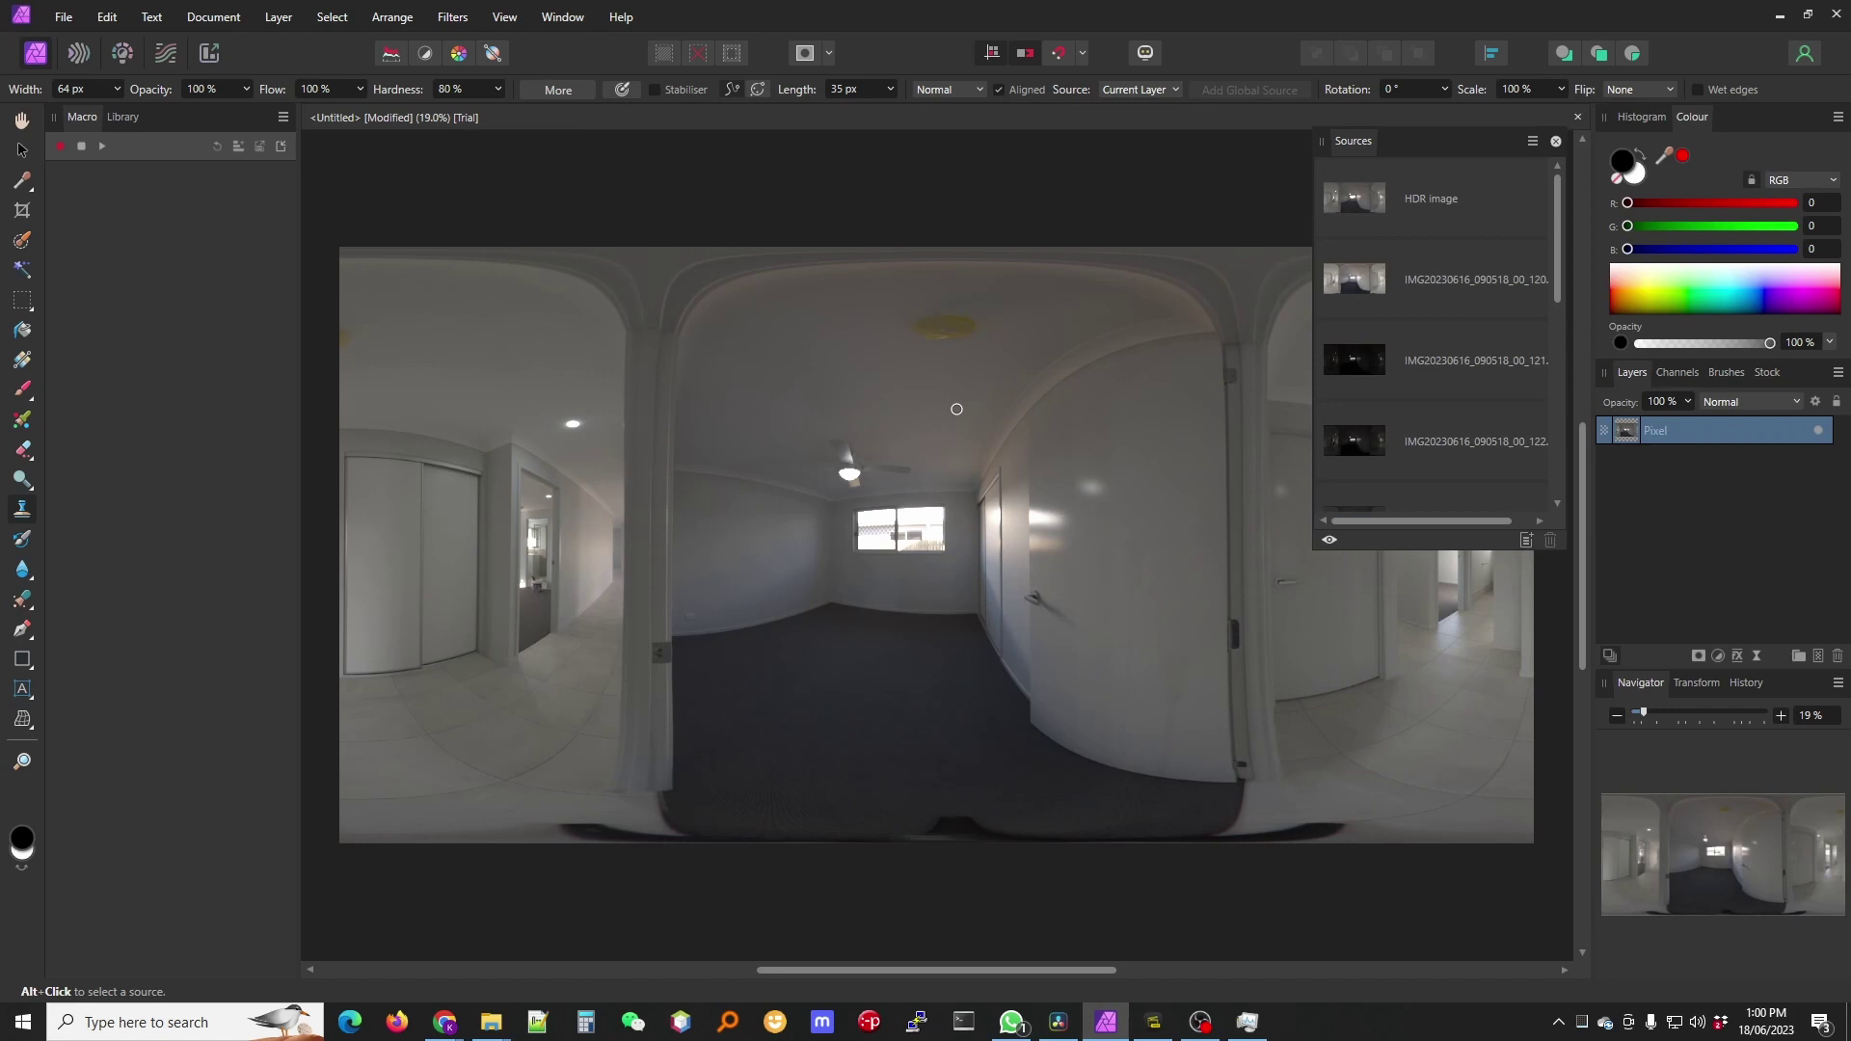
{"action": "scroll", "coordinate": [1009, 970], "scroll_direction": "right", "scroll_amount": 3}
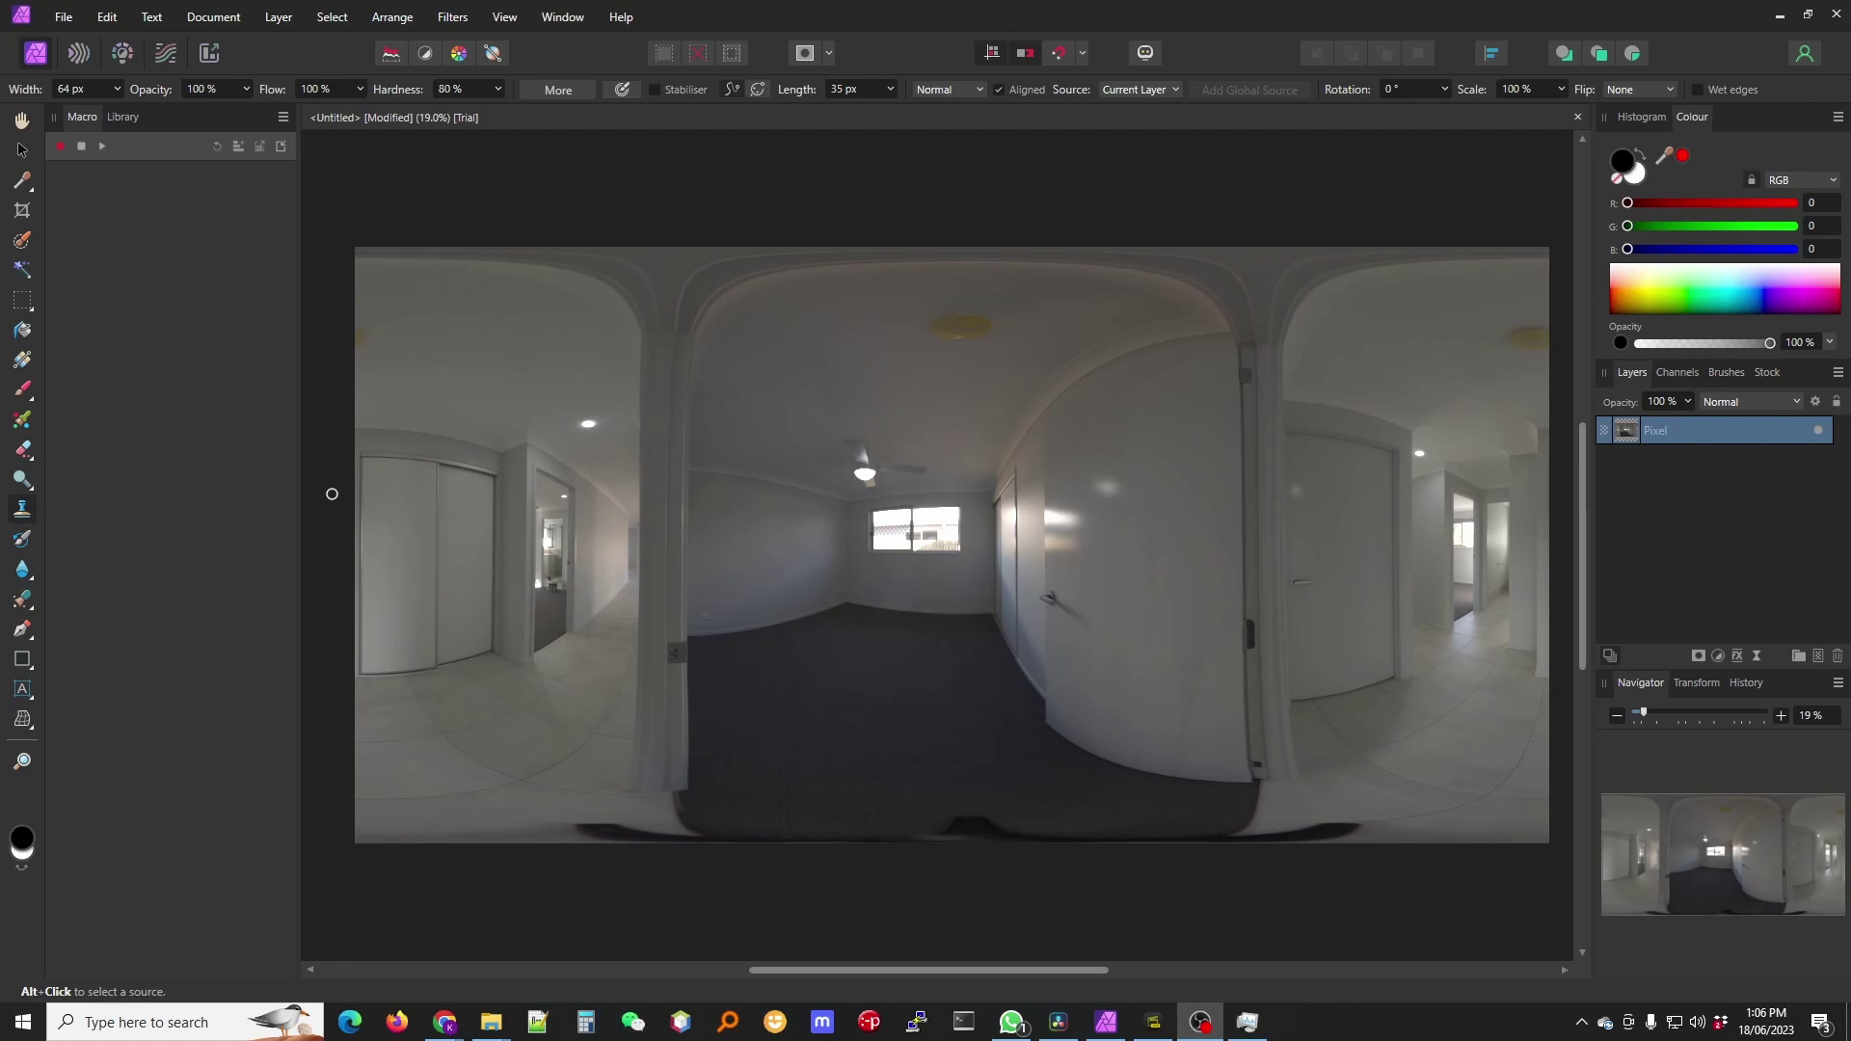
Hide and then re-show the Library and Macro panels
{"action": "left_click", "coordinate": [567, 17]}
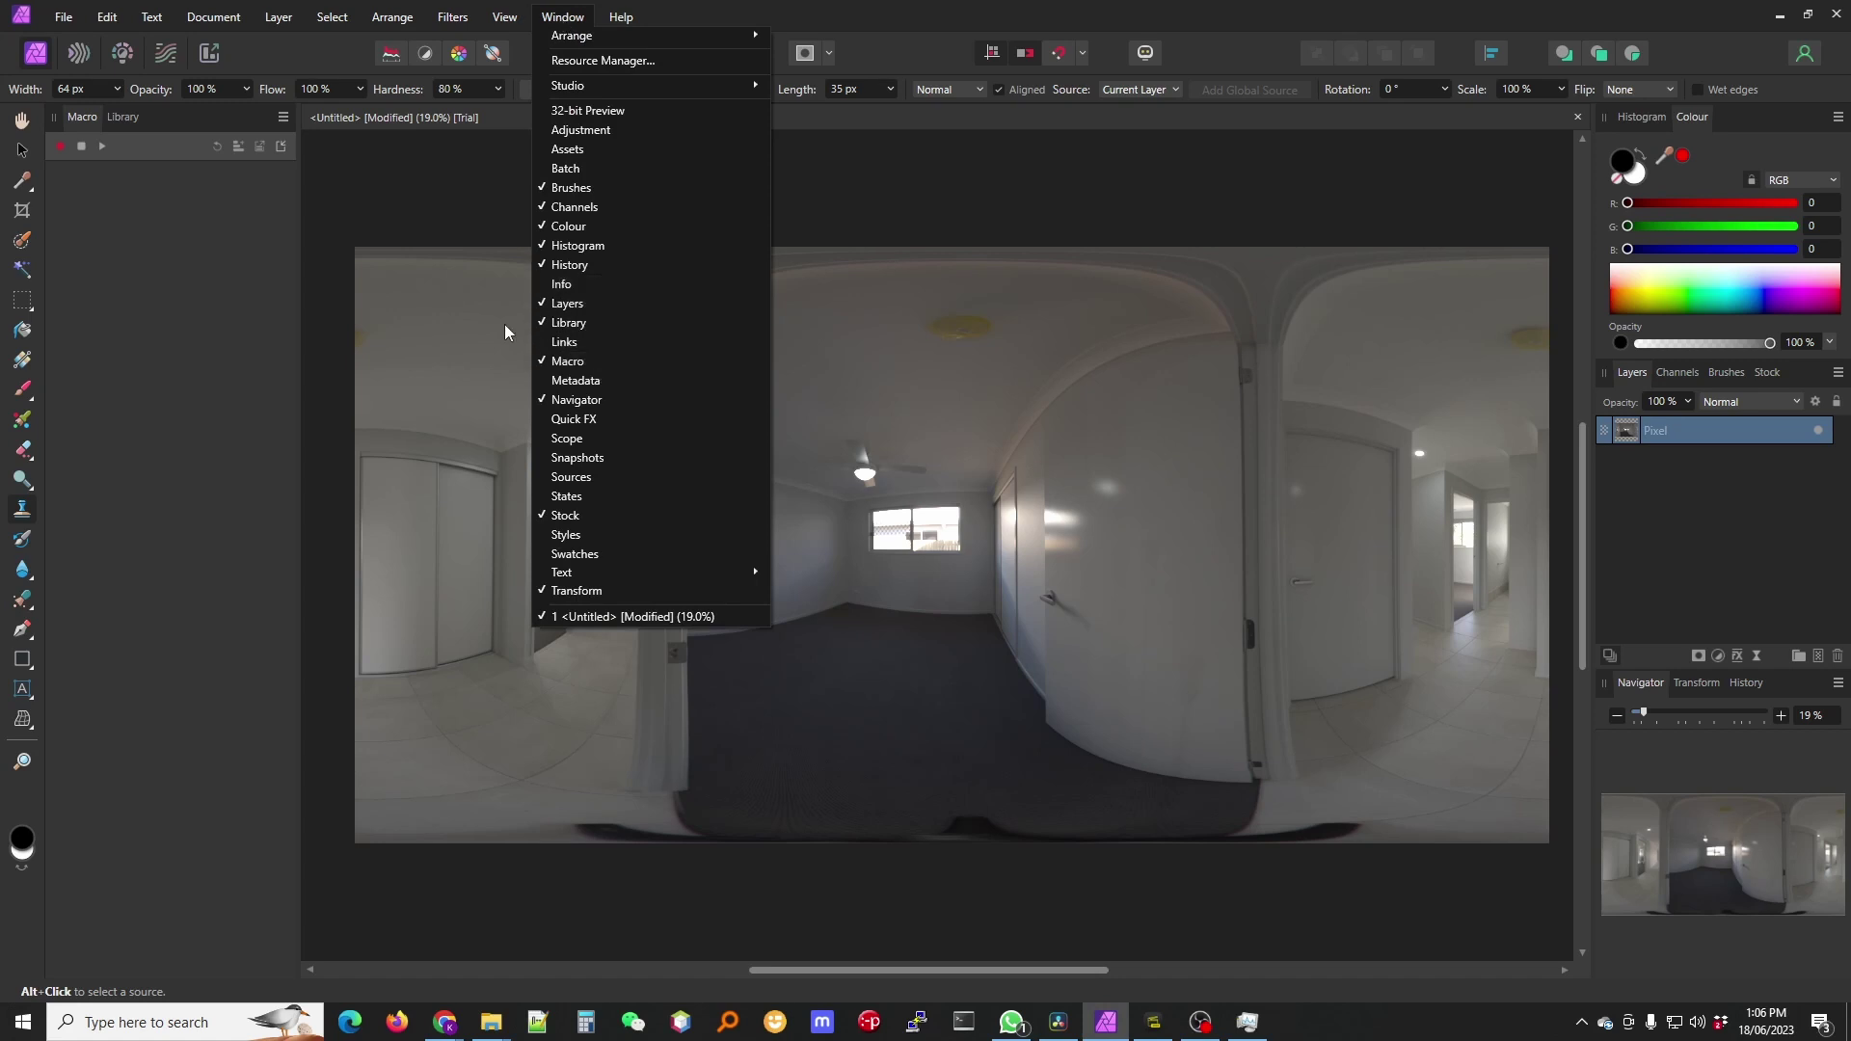
{"action": "left_click", "coordinate": [588, 322]}
{"action": "left_click", "coordinate": [562, 17]}
{"action": "left_click", "coordinate": [594, 359]}
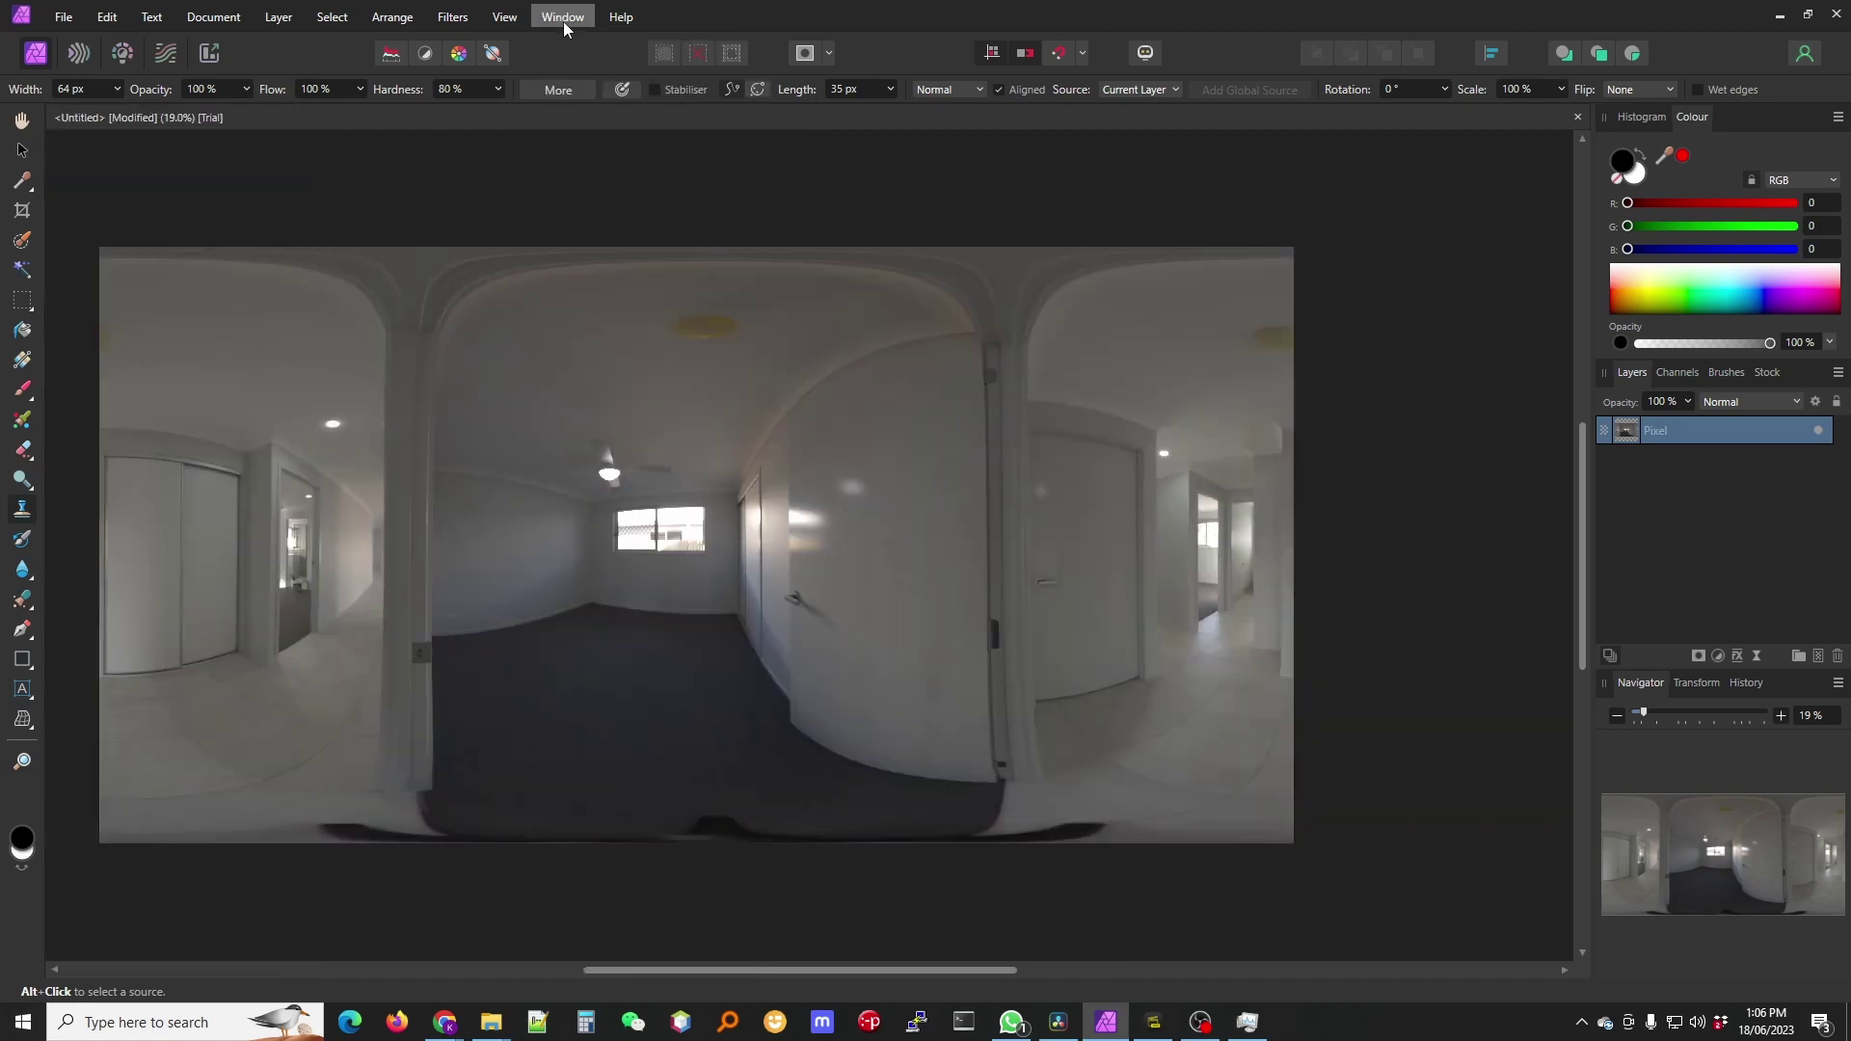
{"action": "left_click", "coordinate": [562, 17]}
{"action": "left_click", "coordinate": [592, 324]}
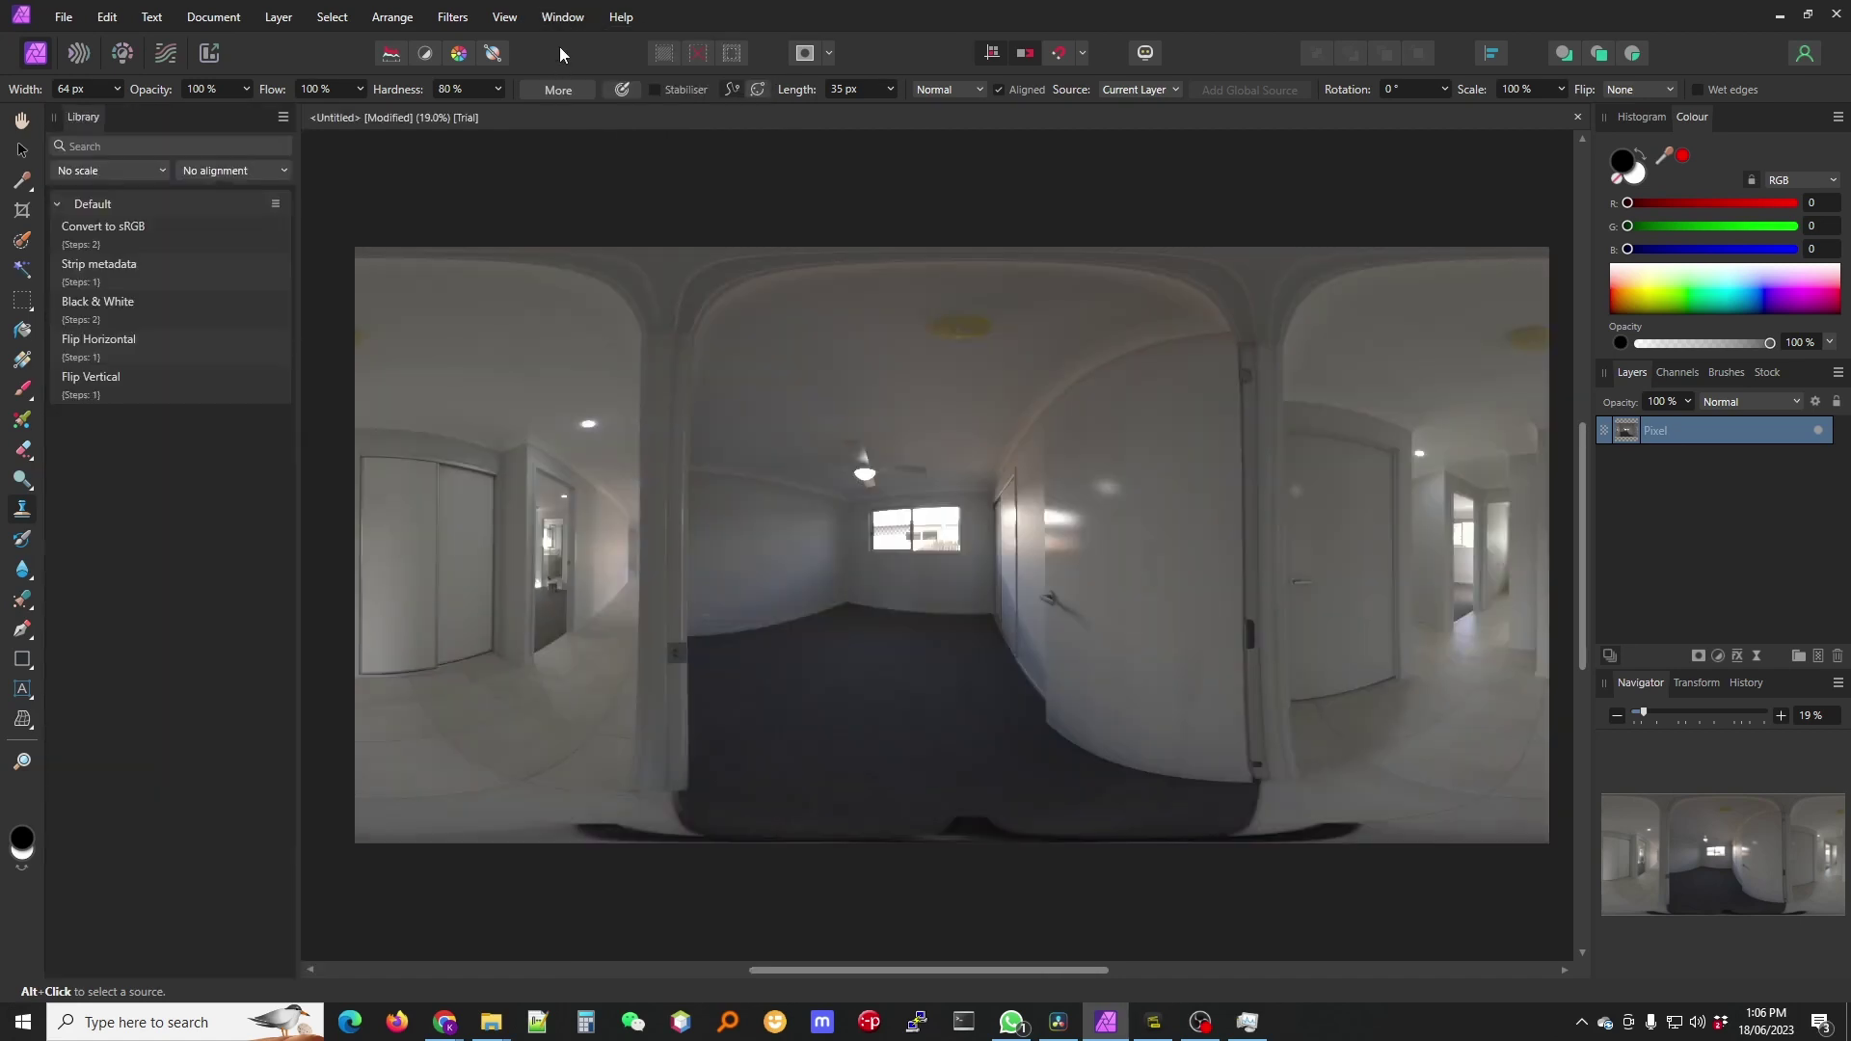
{"action": "left_click", "coordinate": [562, 16]}
{"action": "left_click", "coordinate": [609, 360]}
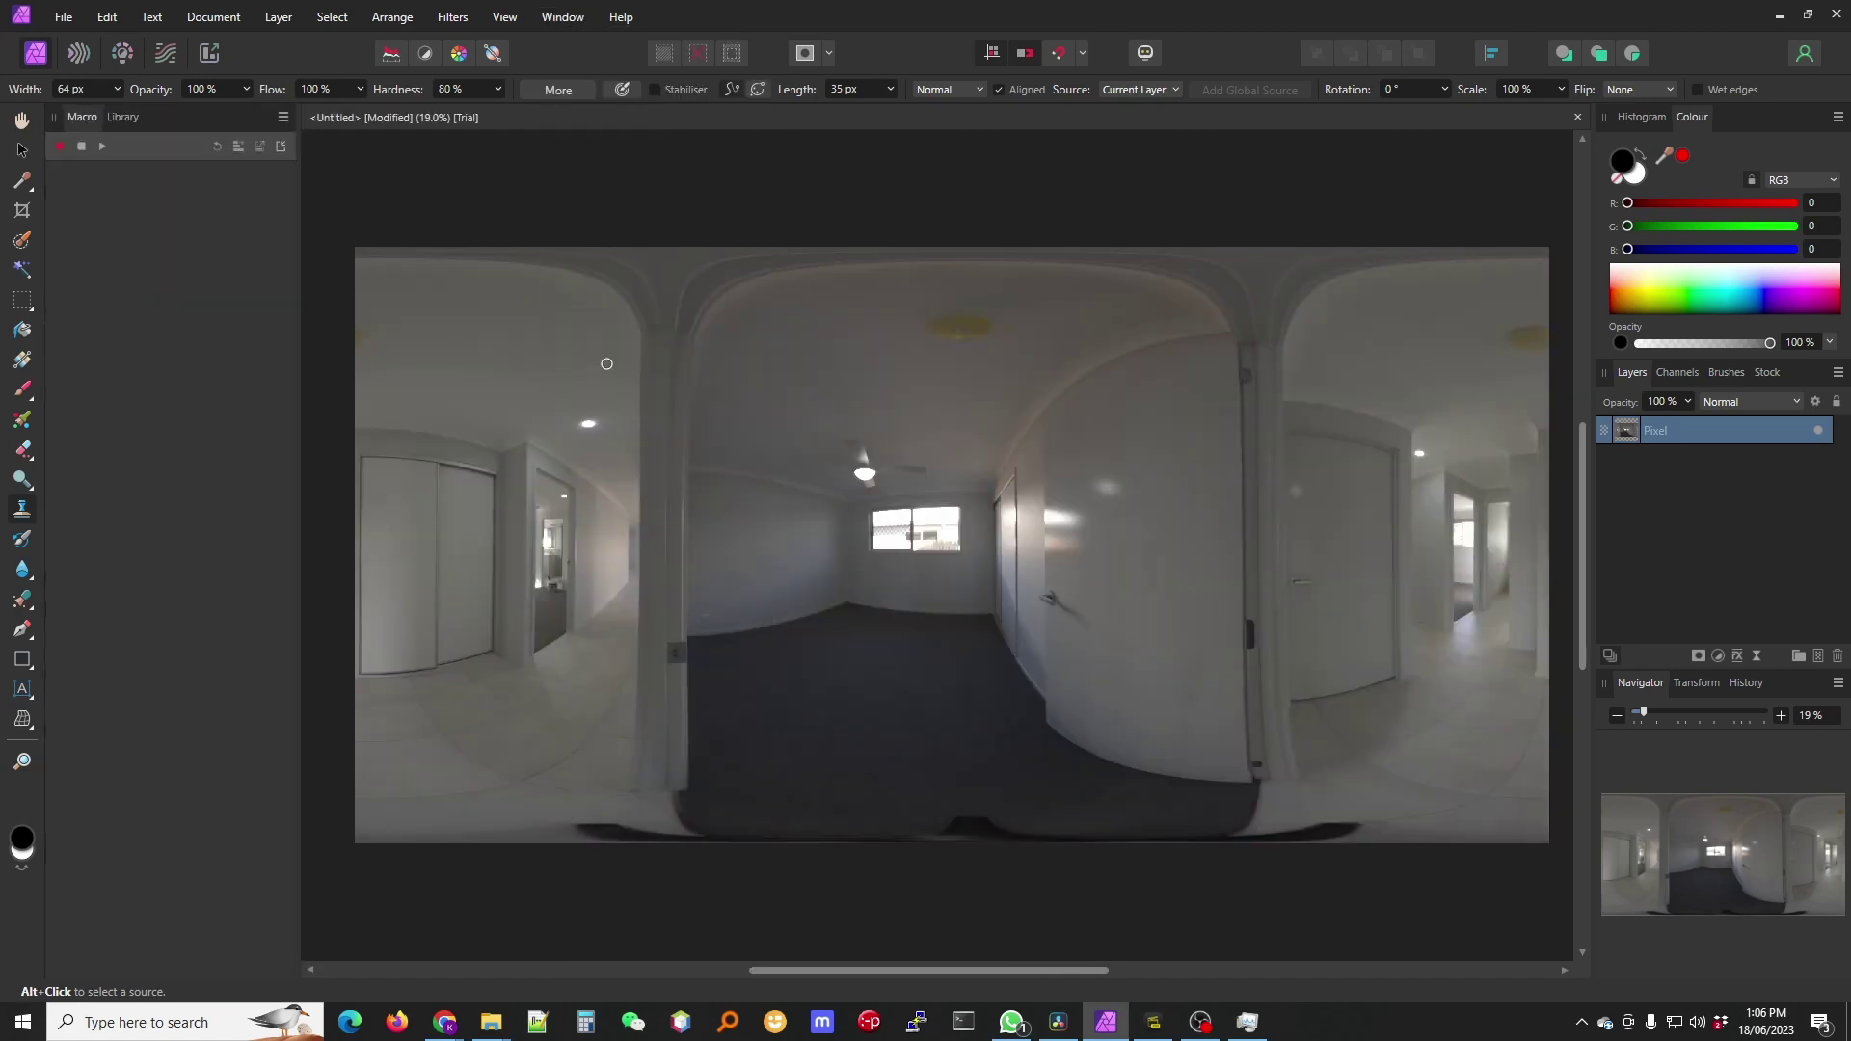
Import the Best360 macro and add it to the library as 'Virtual Tour Enhancer FX V2'
{"action": "left_click", "coordinate": [279, 147]}
{"action": "left_click", "coordinate": [277, 52]}
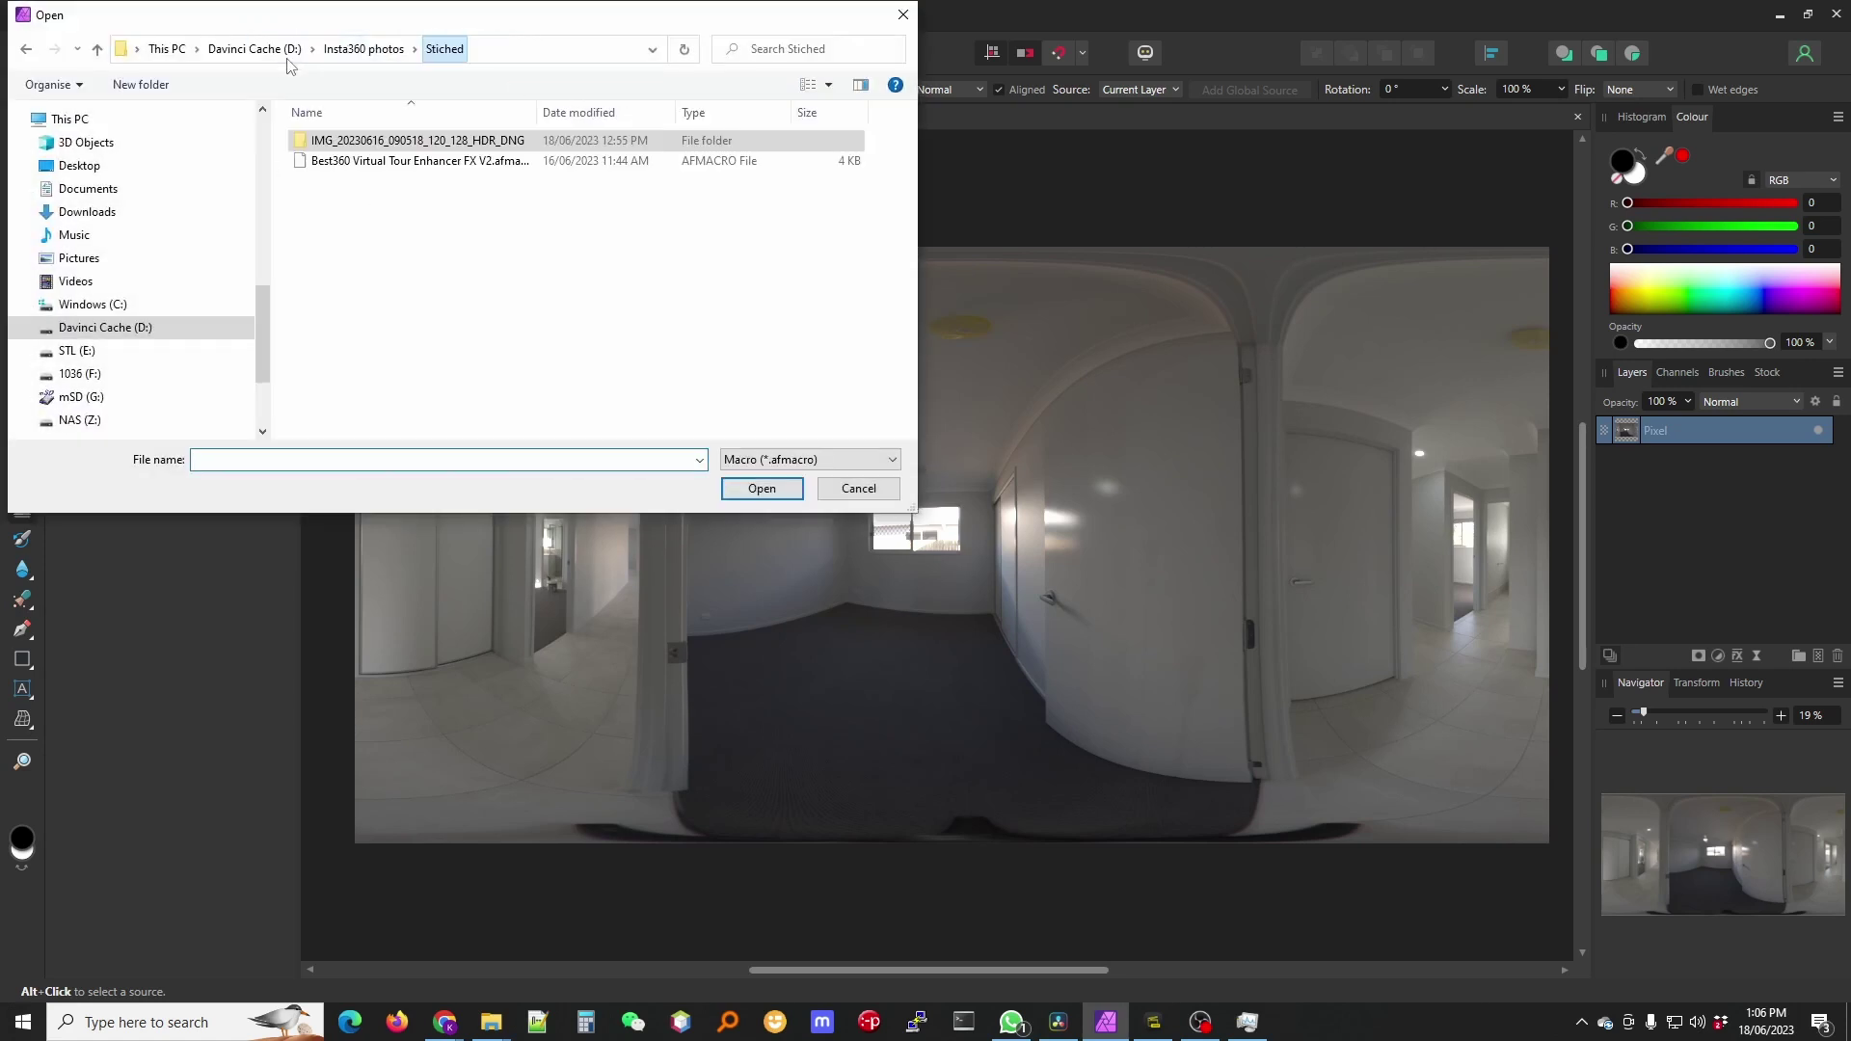
{"action": "left_click", "coordinate": [430, 164]}
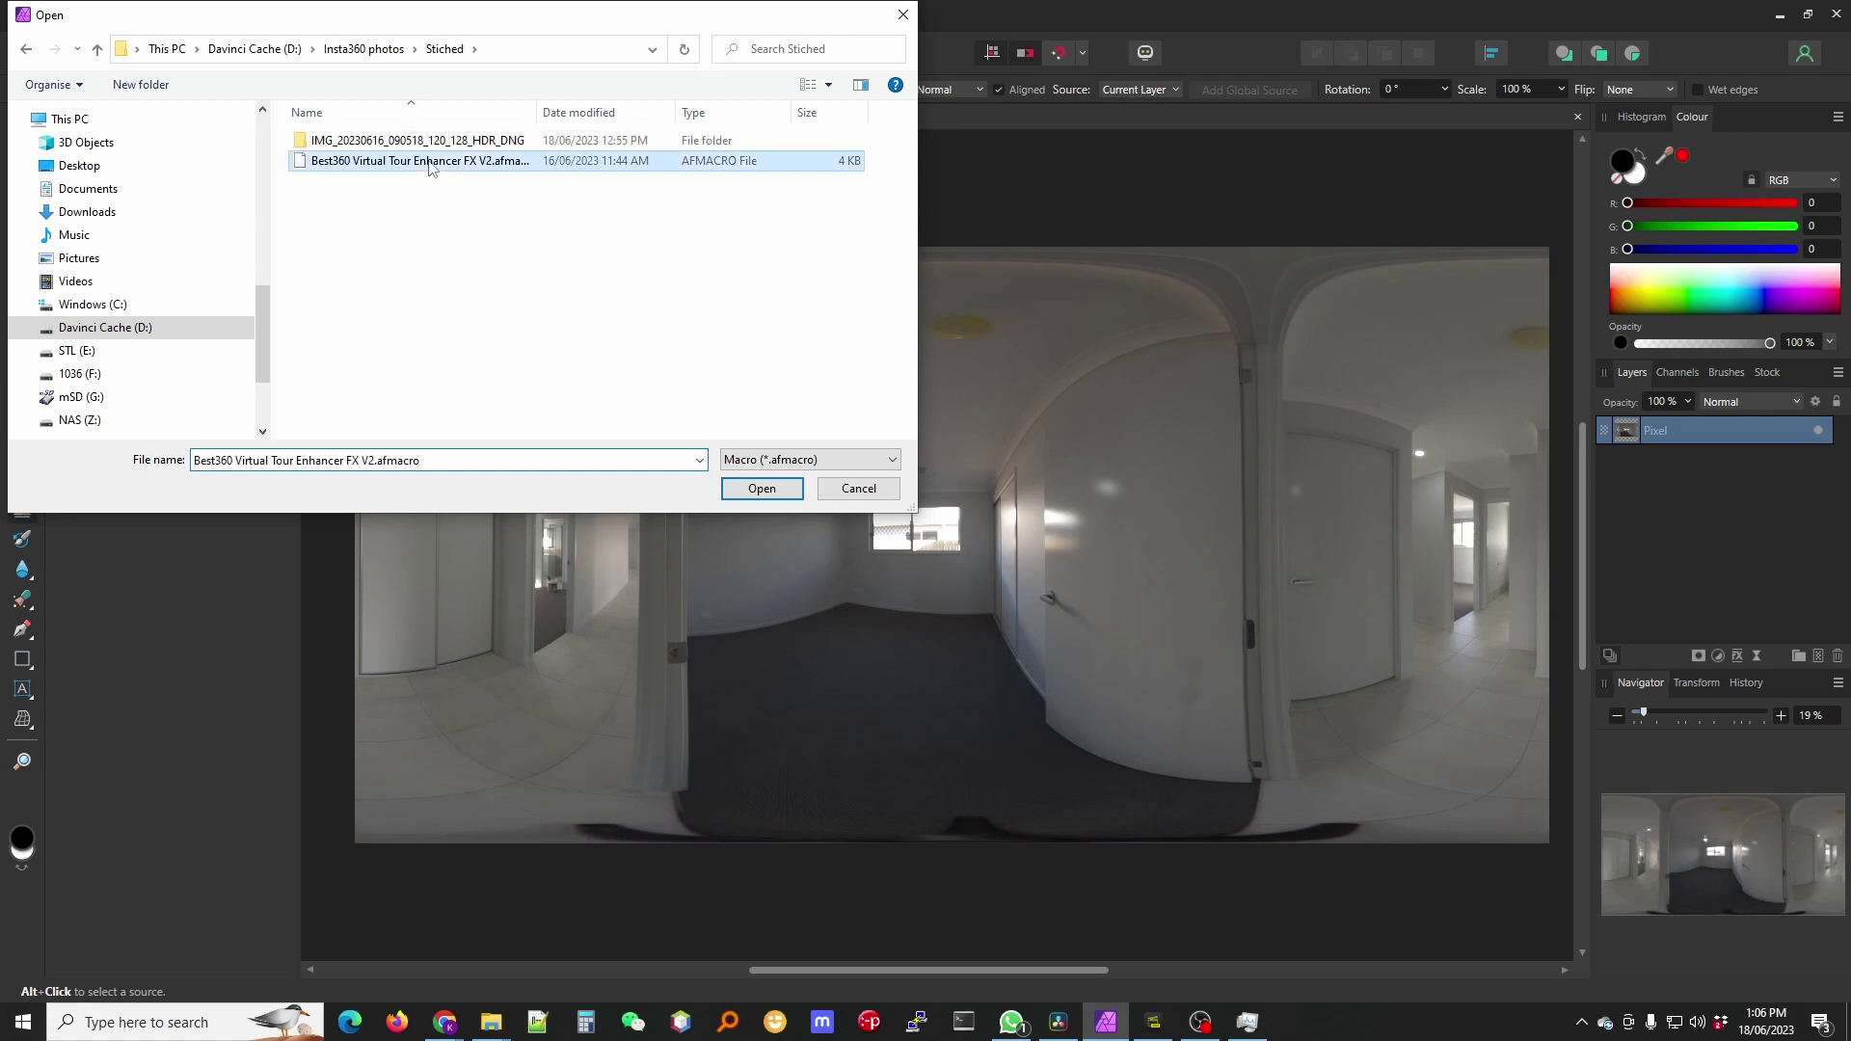
{"action": "left_click", "coordinate": [762, 488]}
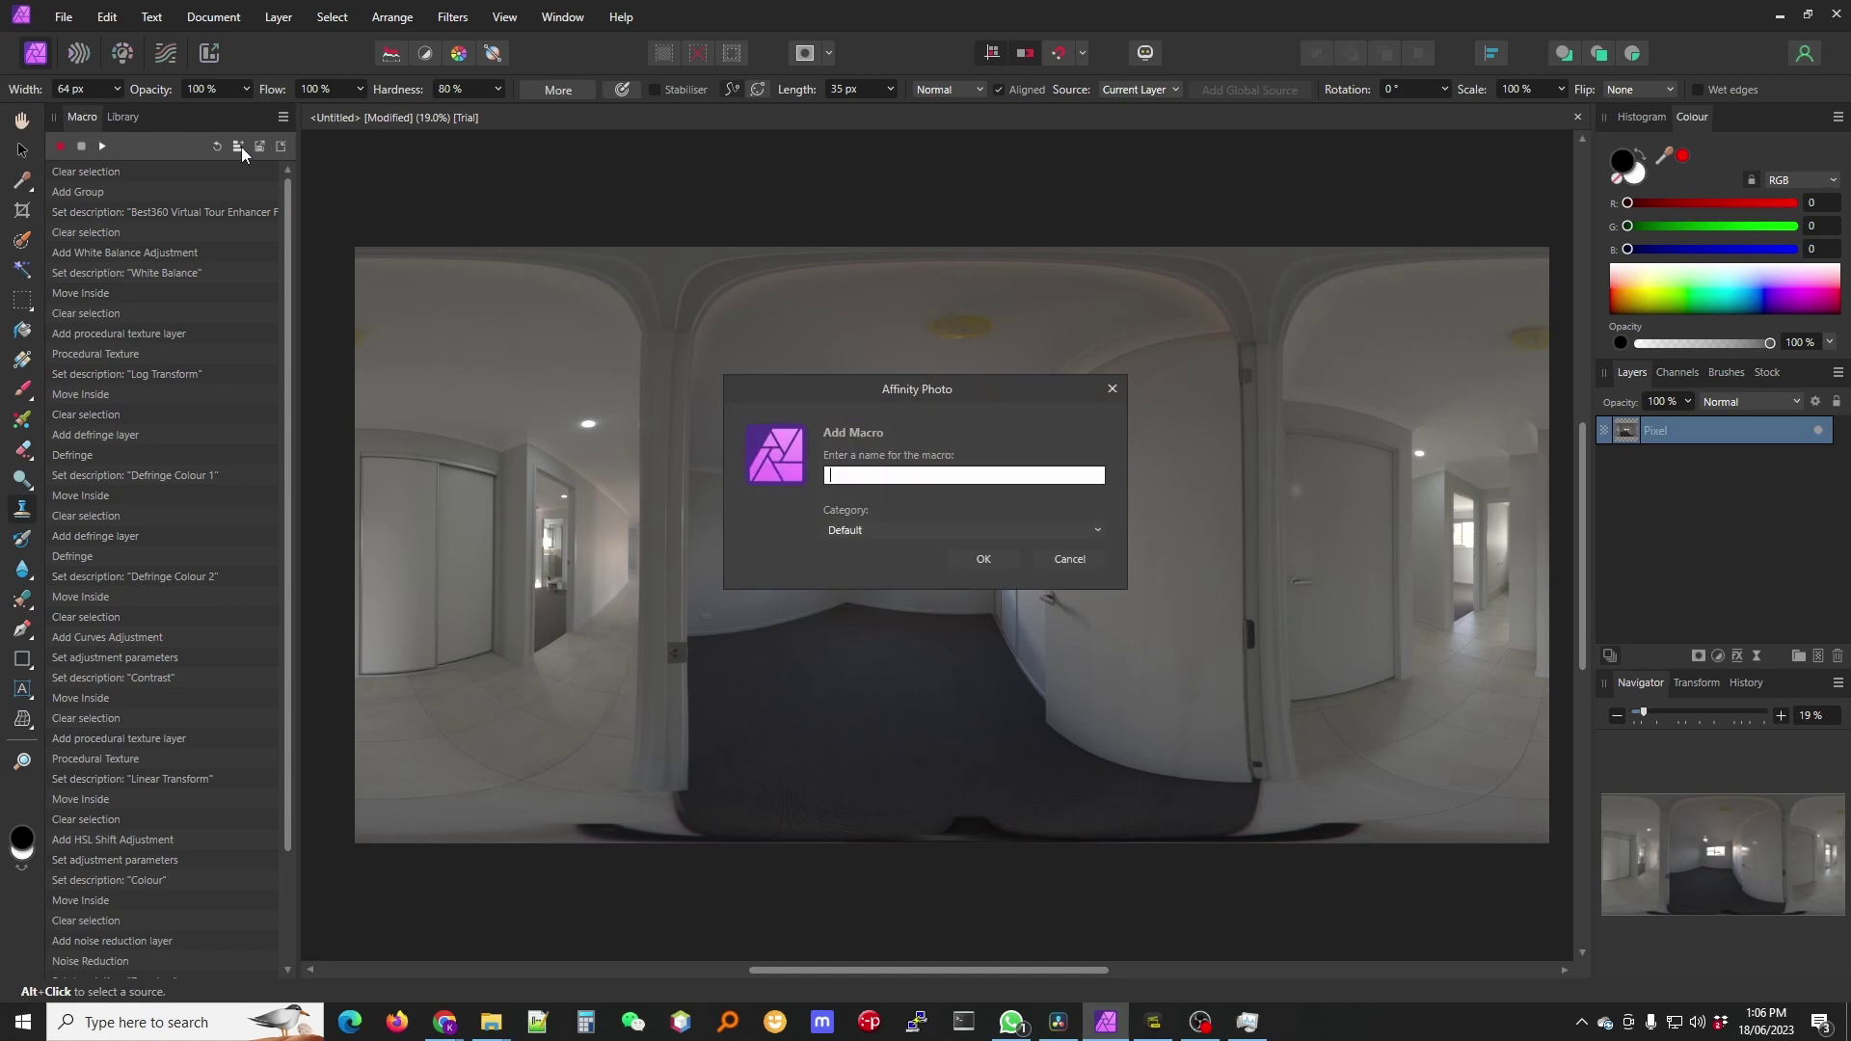
{"action": "type", "text": "Virtual Tour Enhancer FX V2"}
{"action": "left_click", "coordinate": [983, 559]}
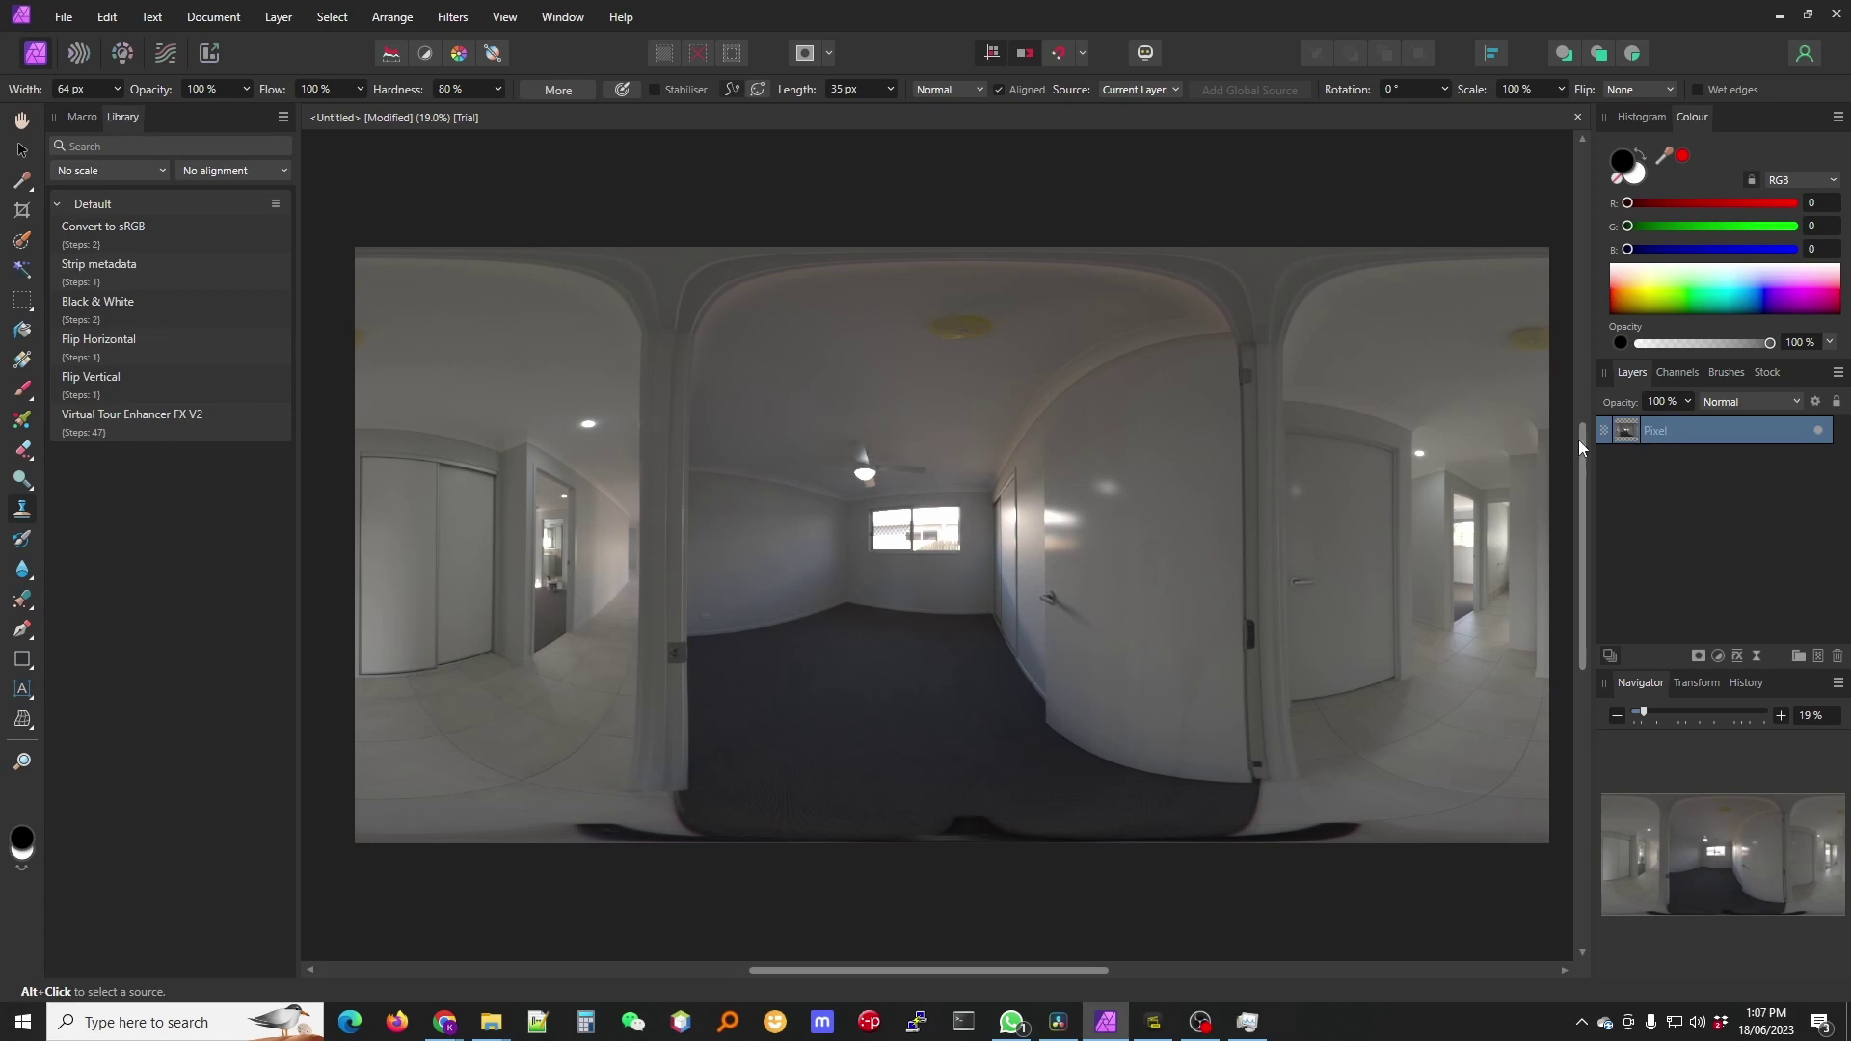
Apply the Virtual Tour Enhancer FX V2 macro and view the Pixel layer in Equirectangular live projection
{"action": "left_click", "coordinate": [155, 426]}
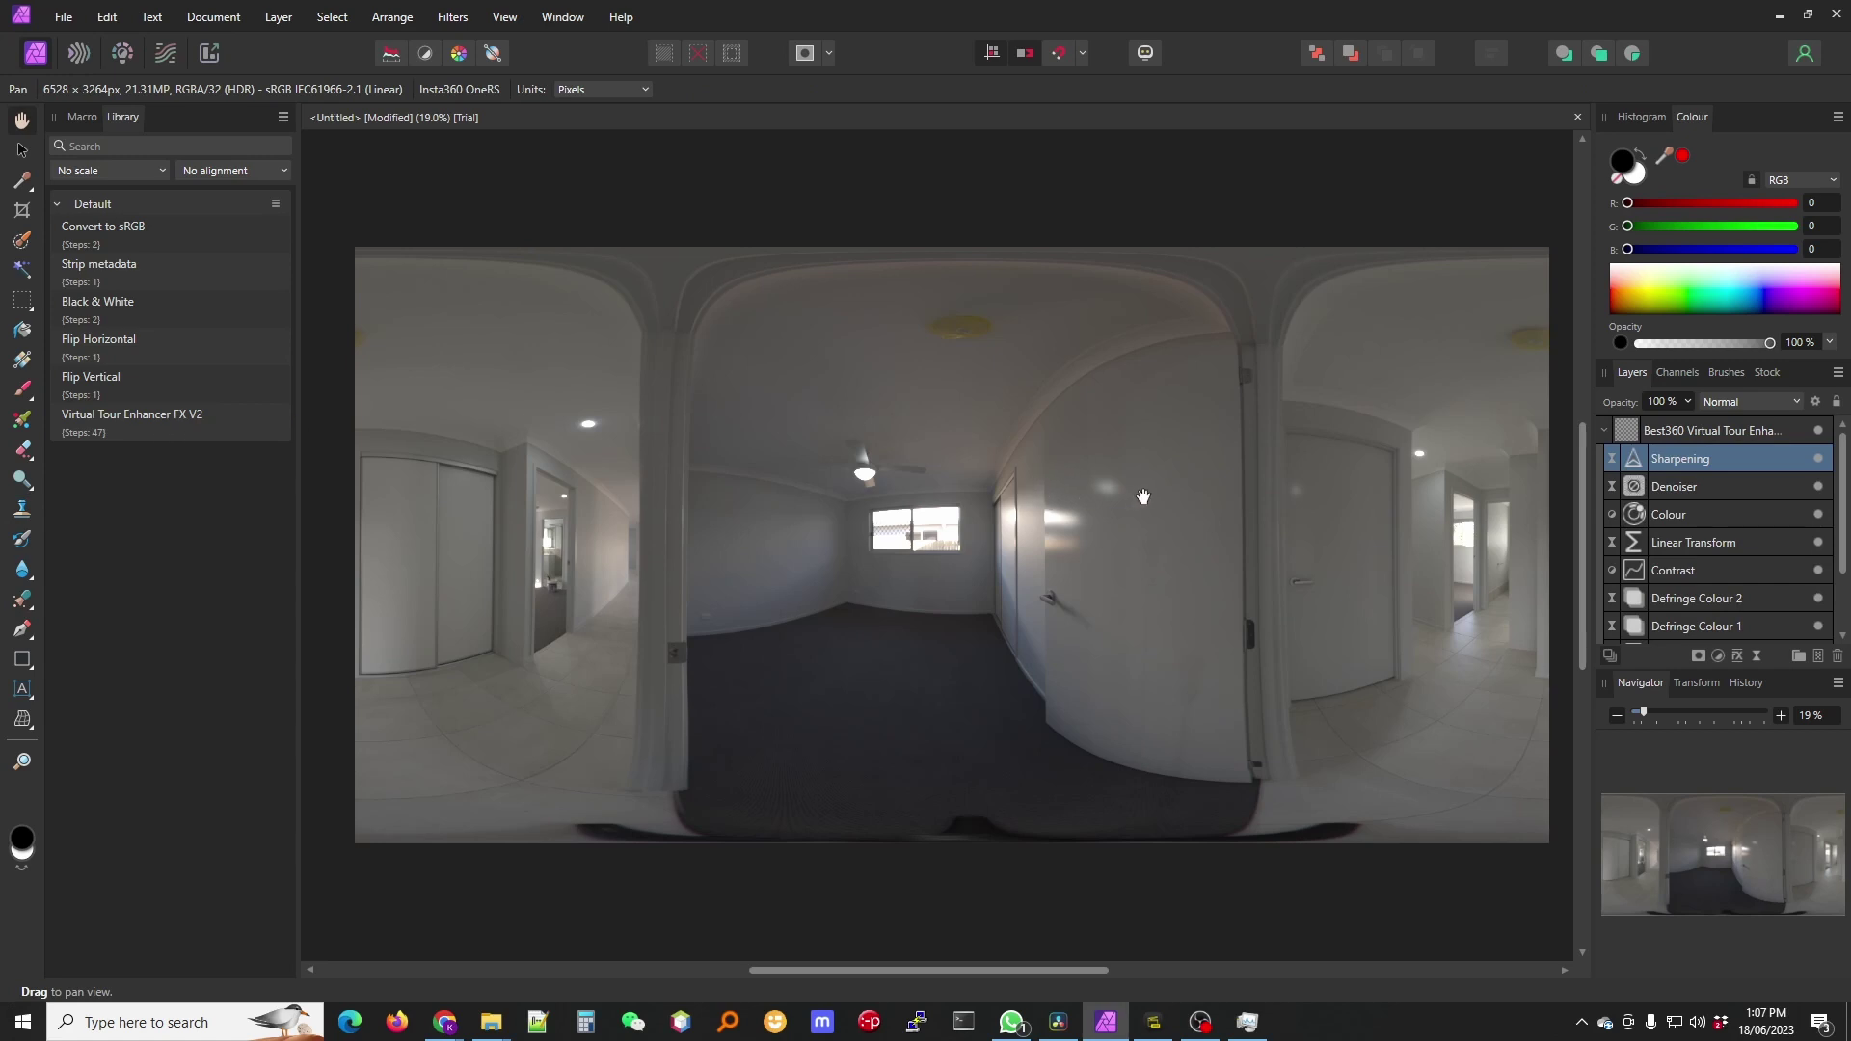
{"action": "scroll", "coordinate": [1666, 535], "scroll_direction": "down", "scroll_amount": 3}
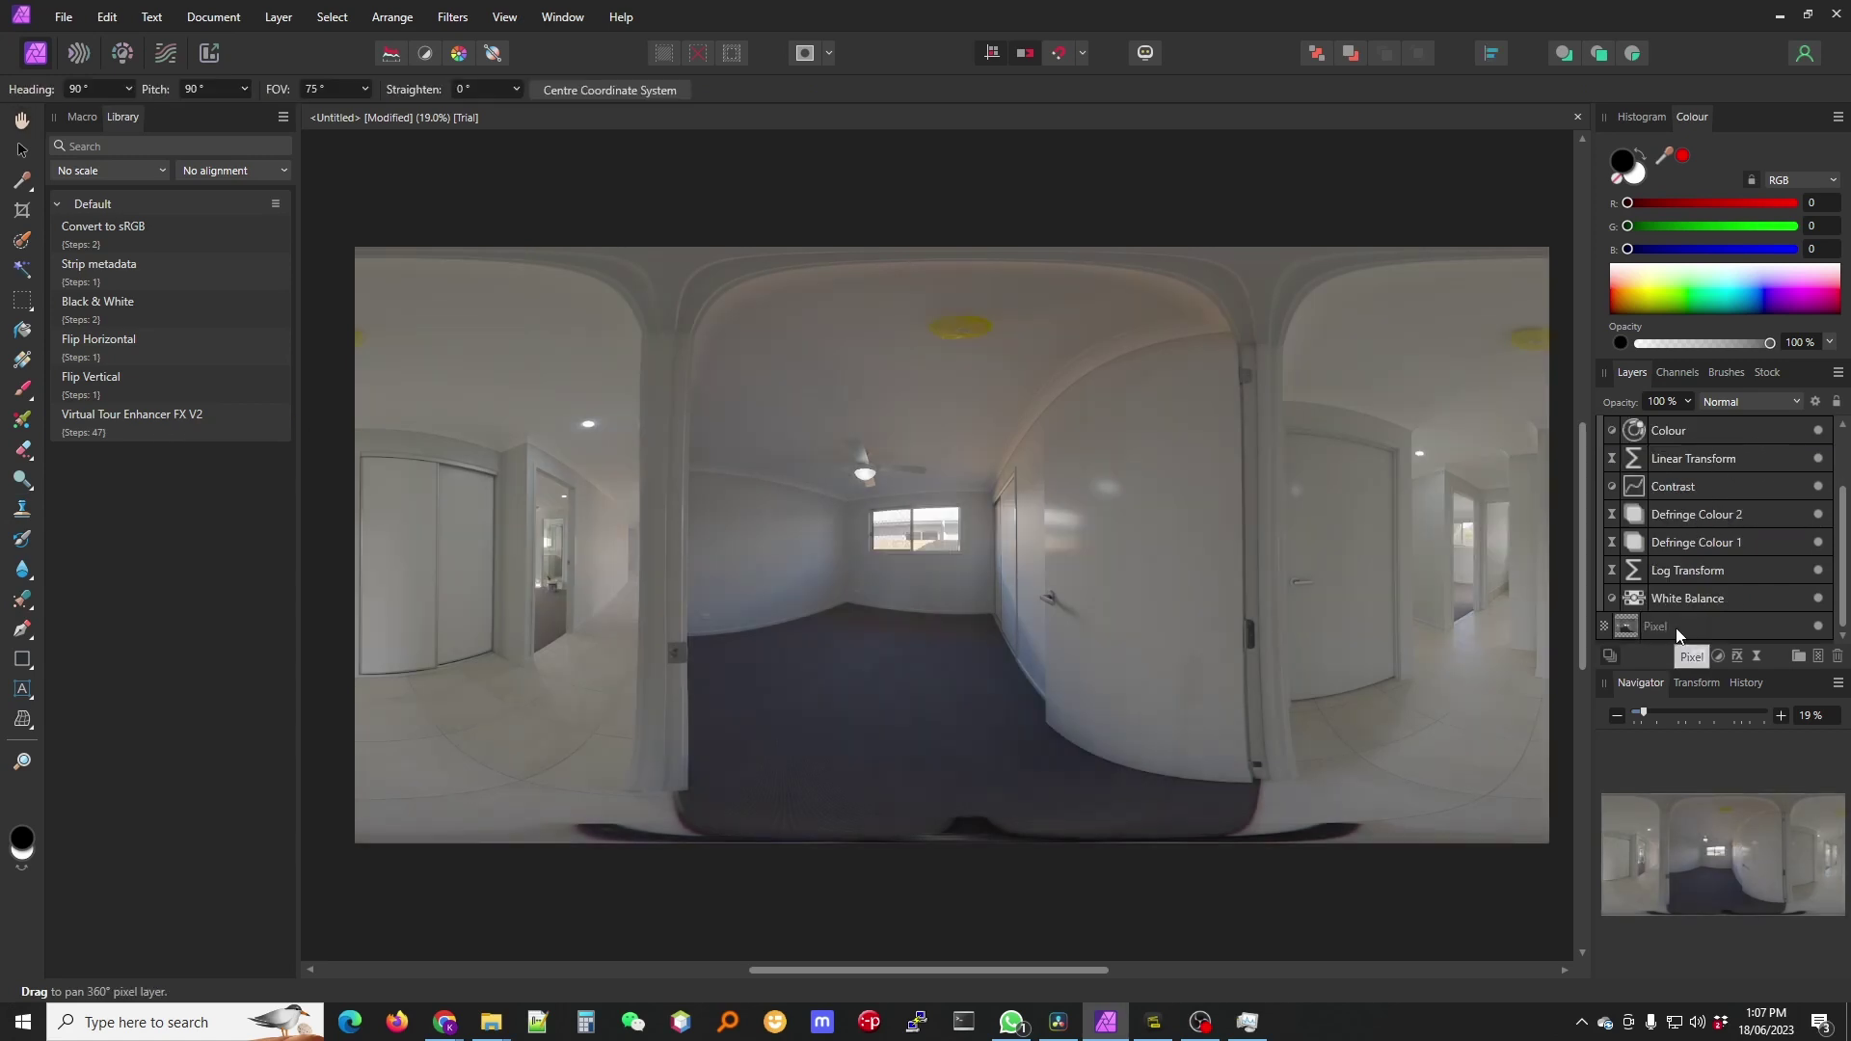
{"action": "left_click", "coordinate": [1630, 626]}
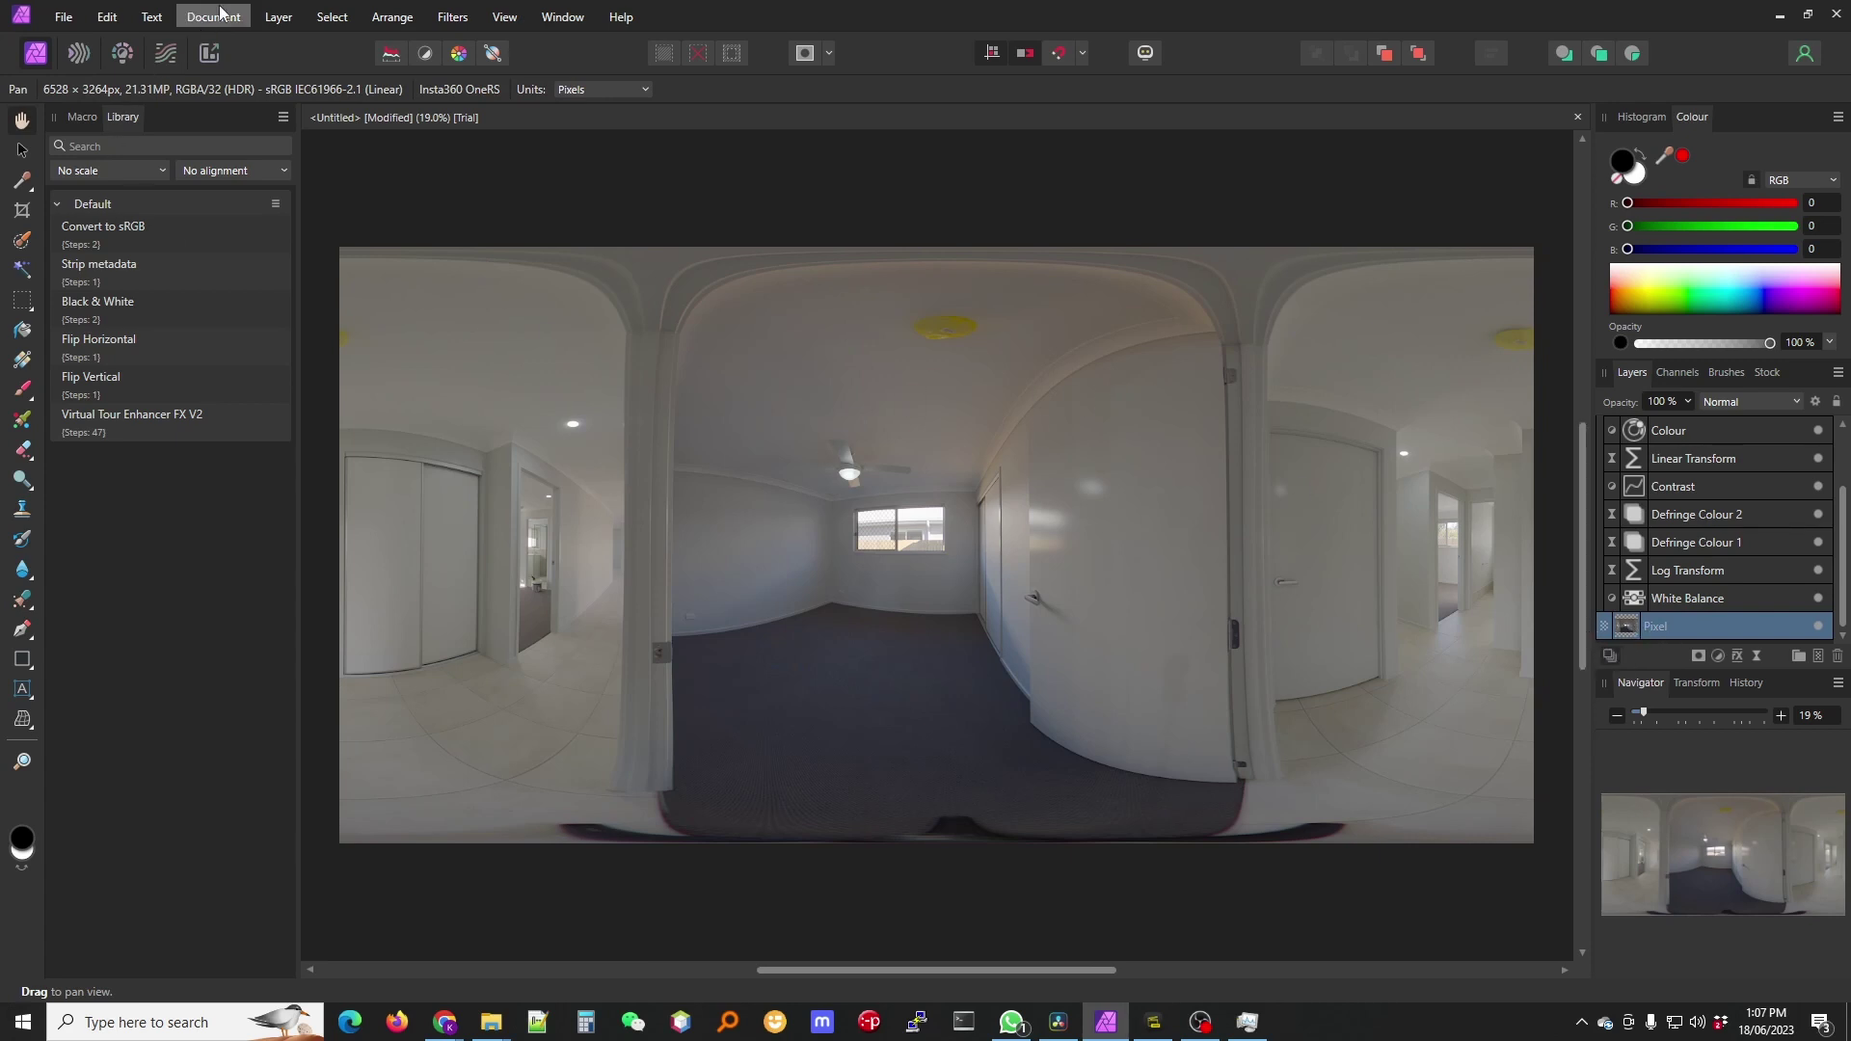
{"action": "left_click", "coordinate": [278, 19]}
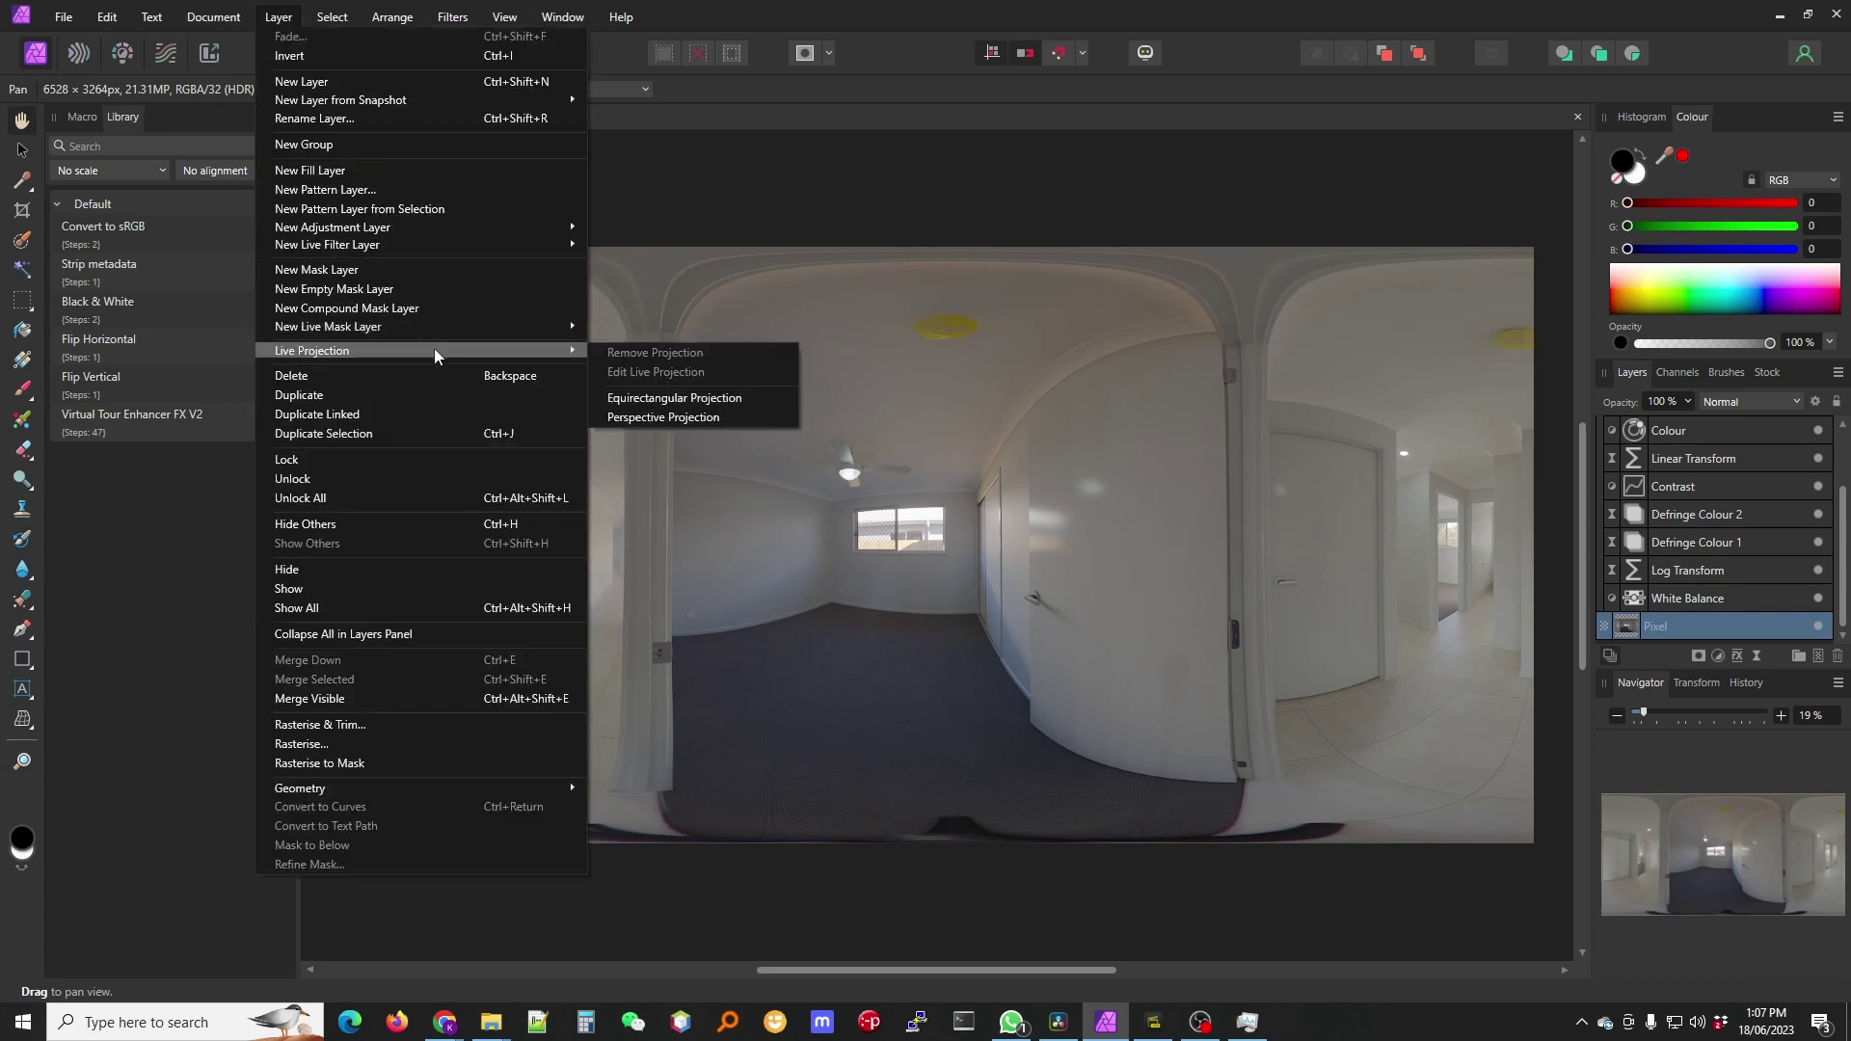
{"action": "left_click", "coordinate": [675, 405]}
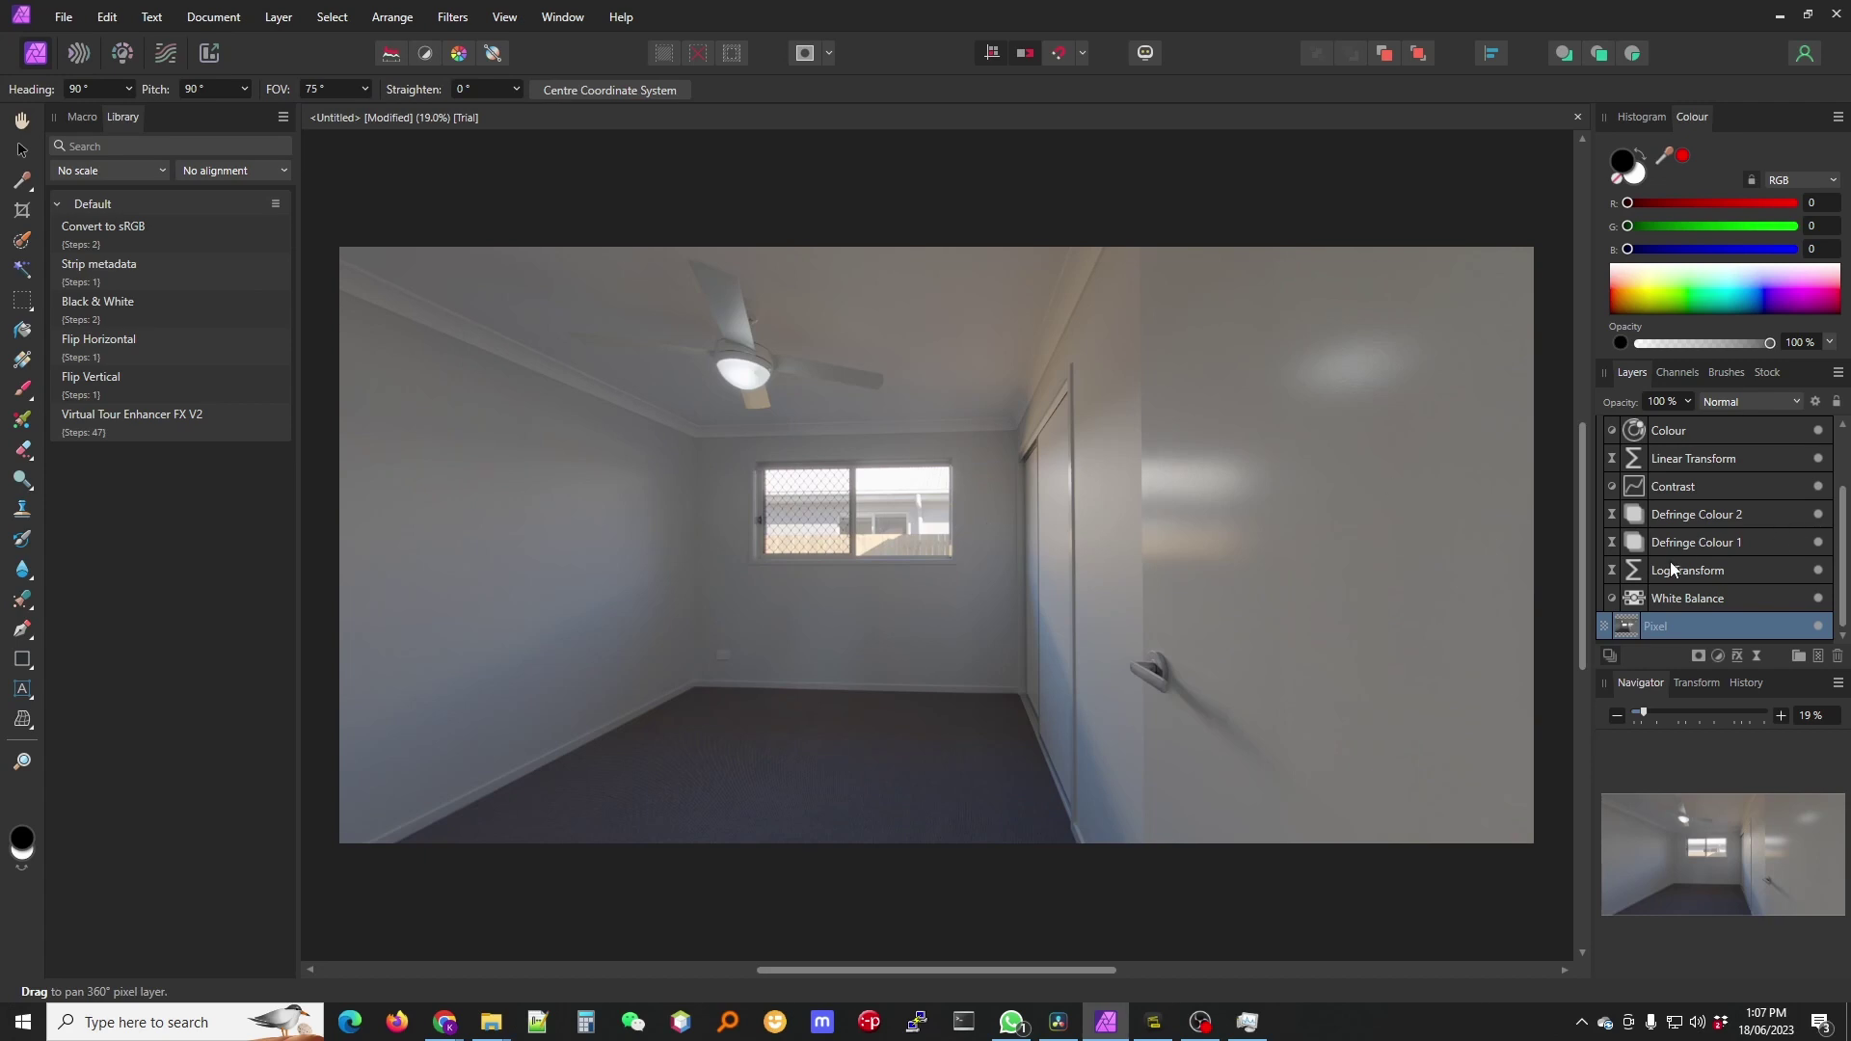
Set the White Balance adjustment by sampling the ceiling with the picker
{"action": "double_click", "coordinate": [1634, 598]}
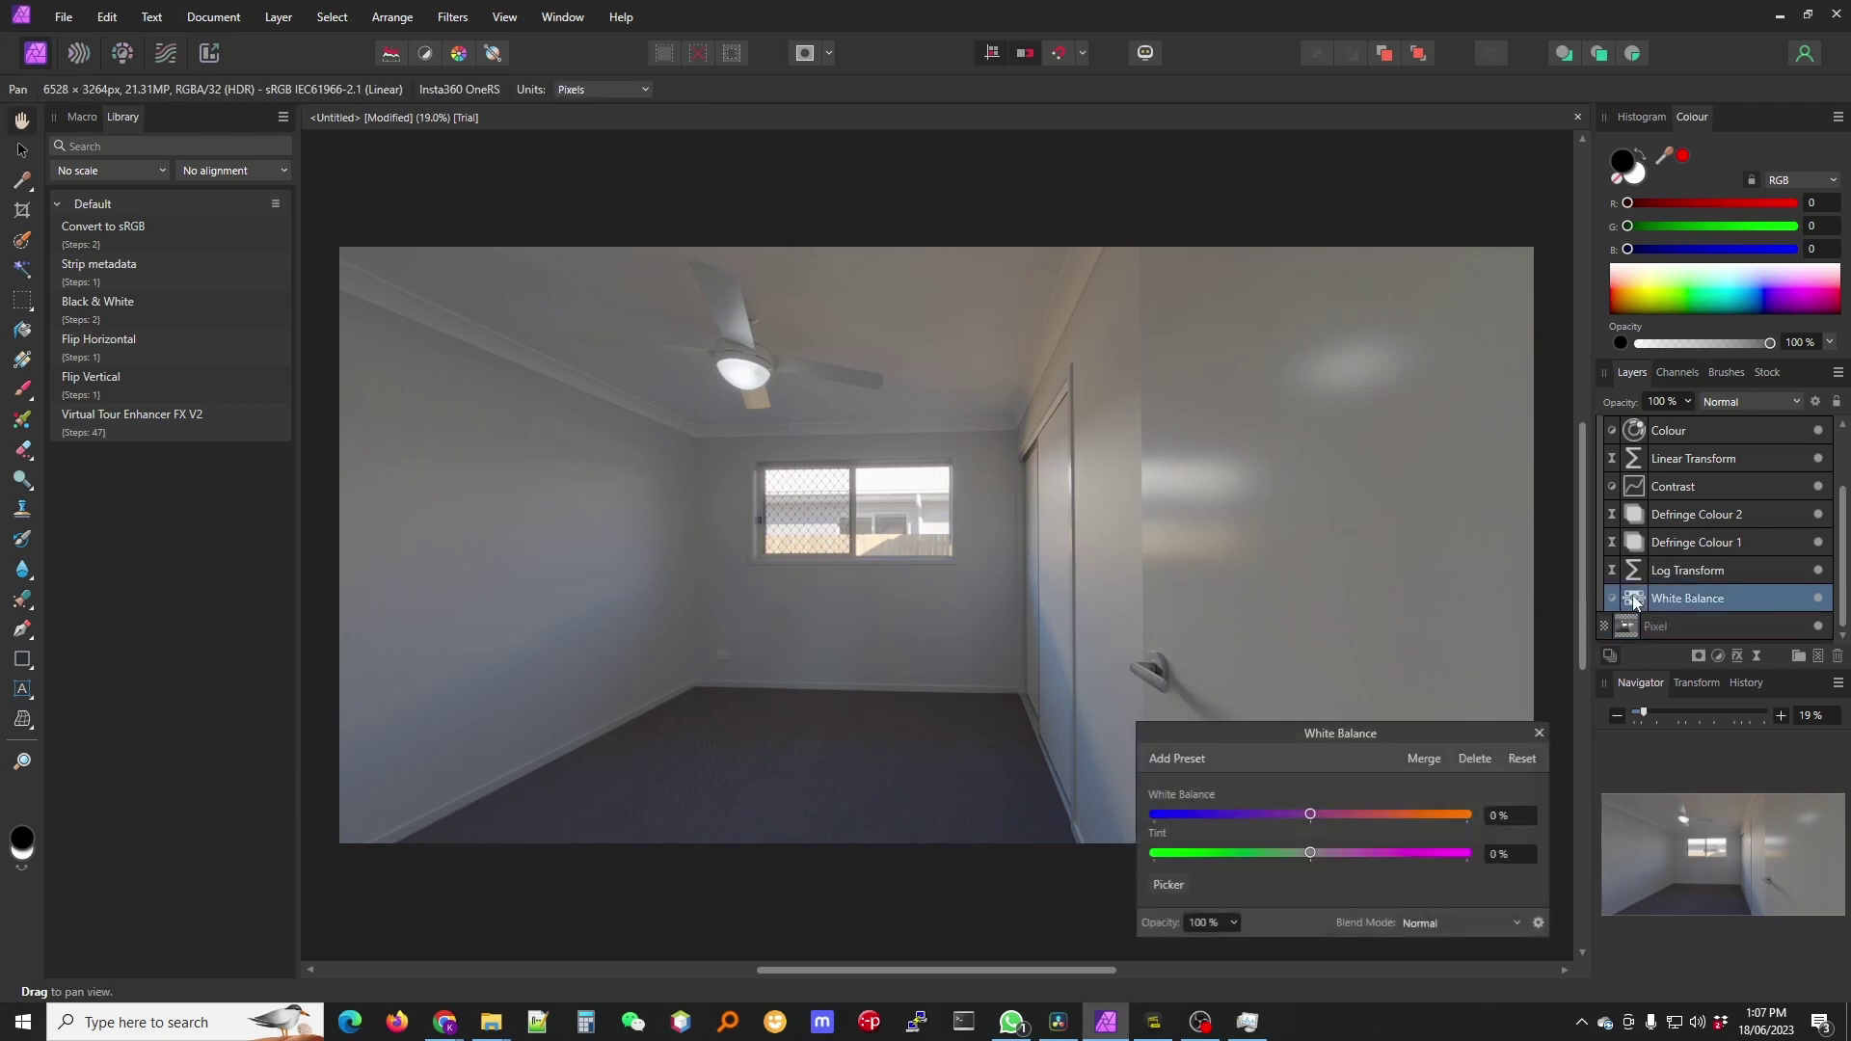
{"action": "left_click", "coordinate": [1169, 884]}
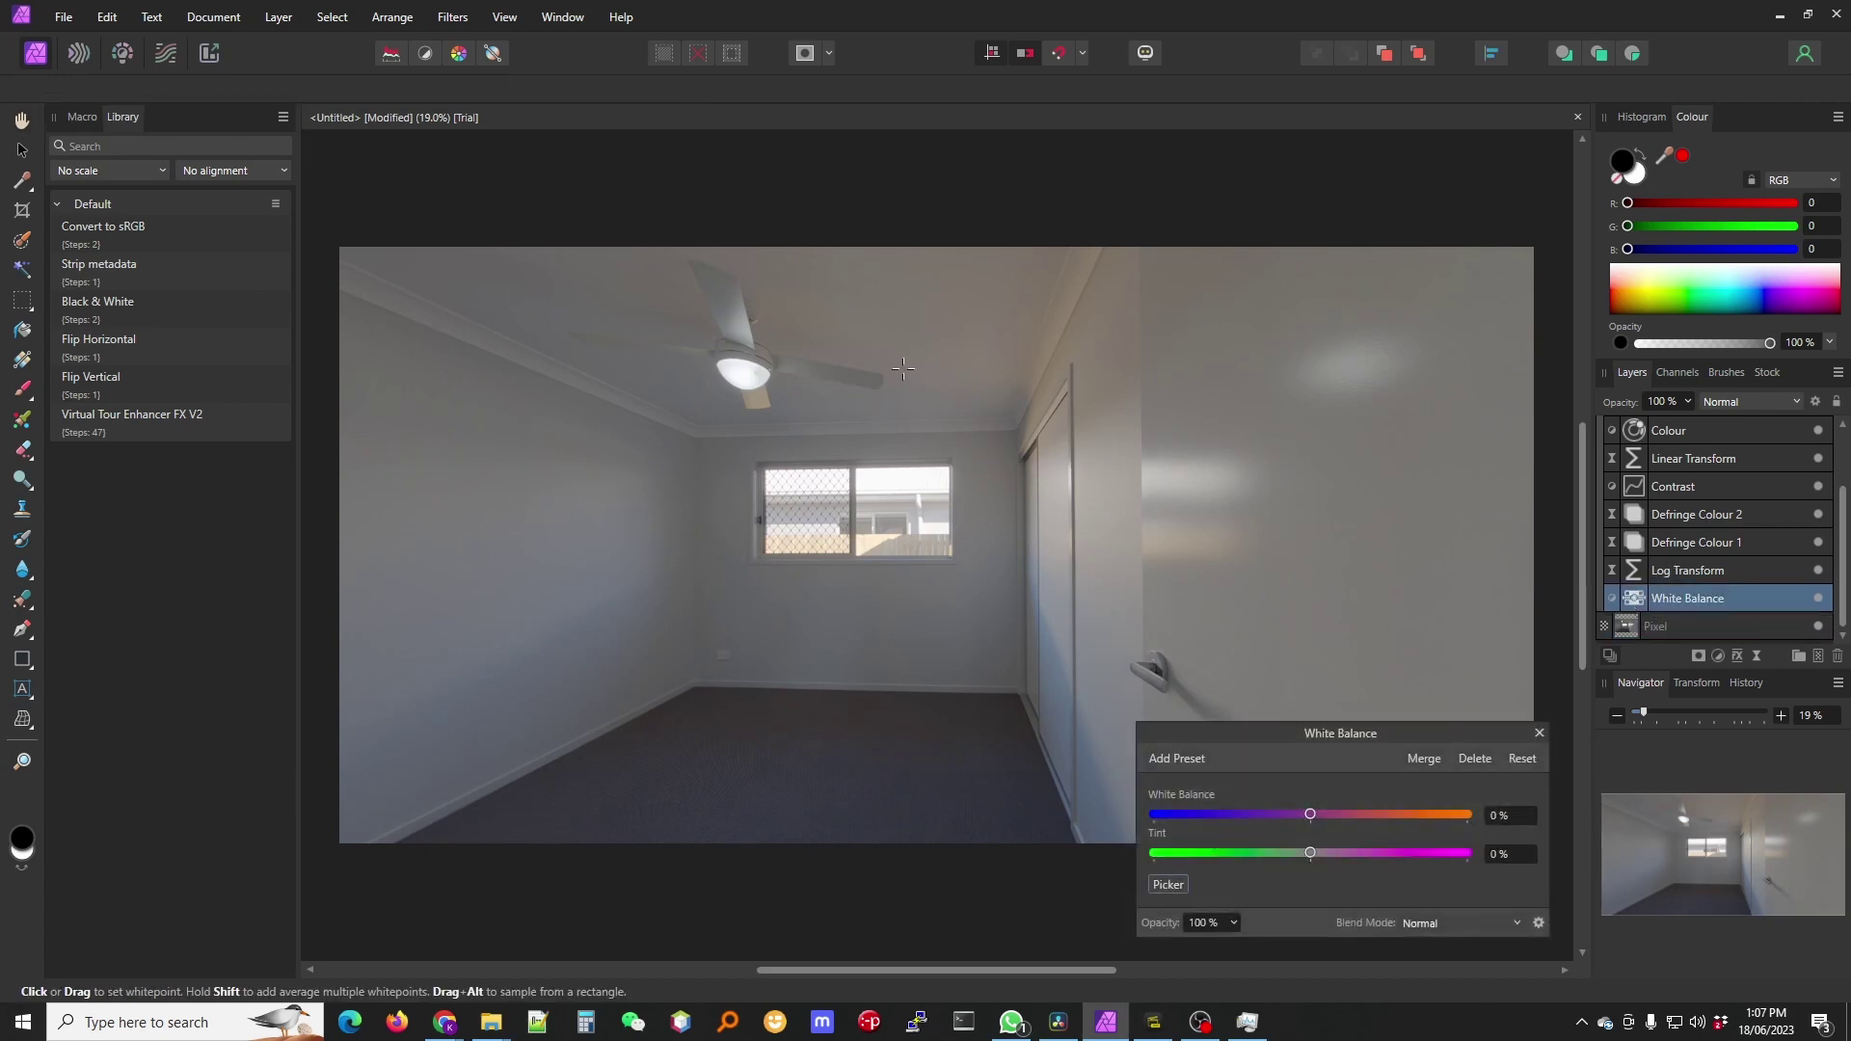
{"action": "left_click", "coordinate": [935, 287]}
{"action": "left_click", "coordinate": [1539, 734]}
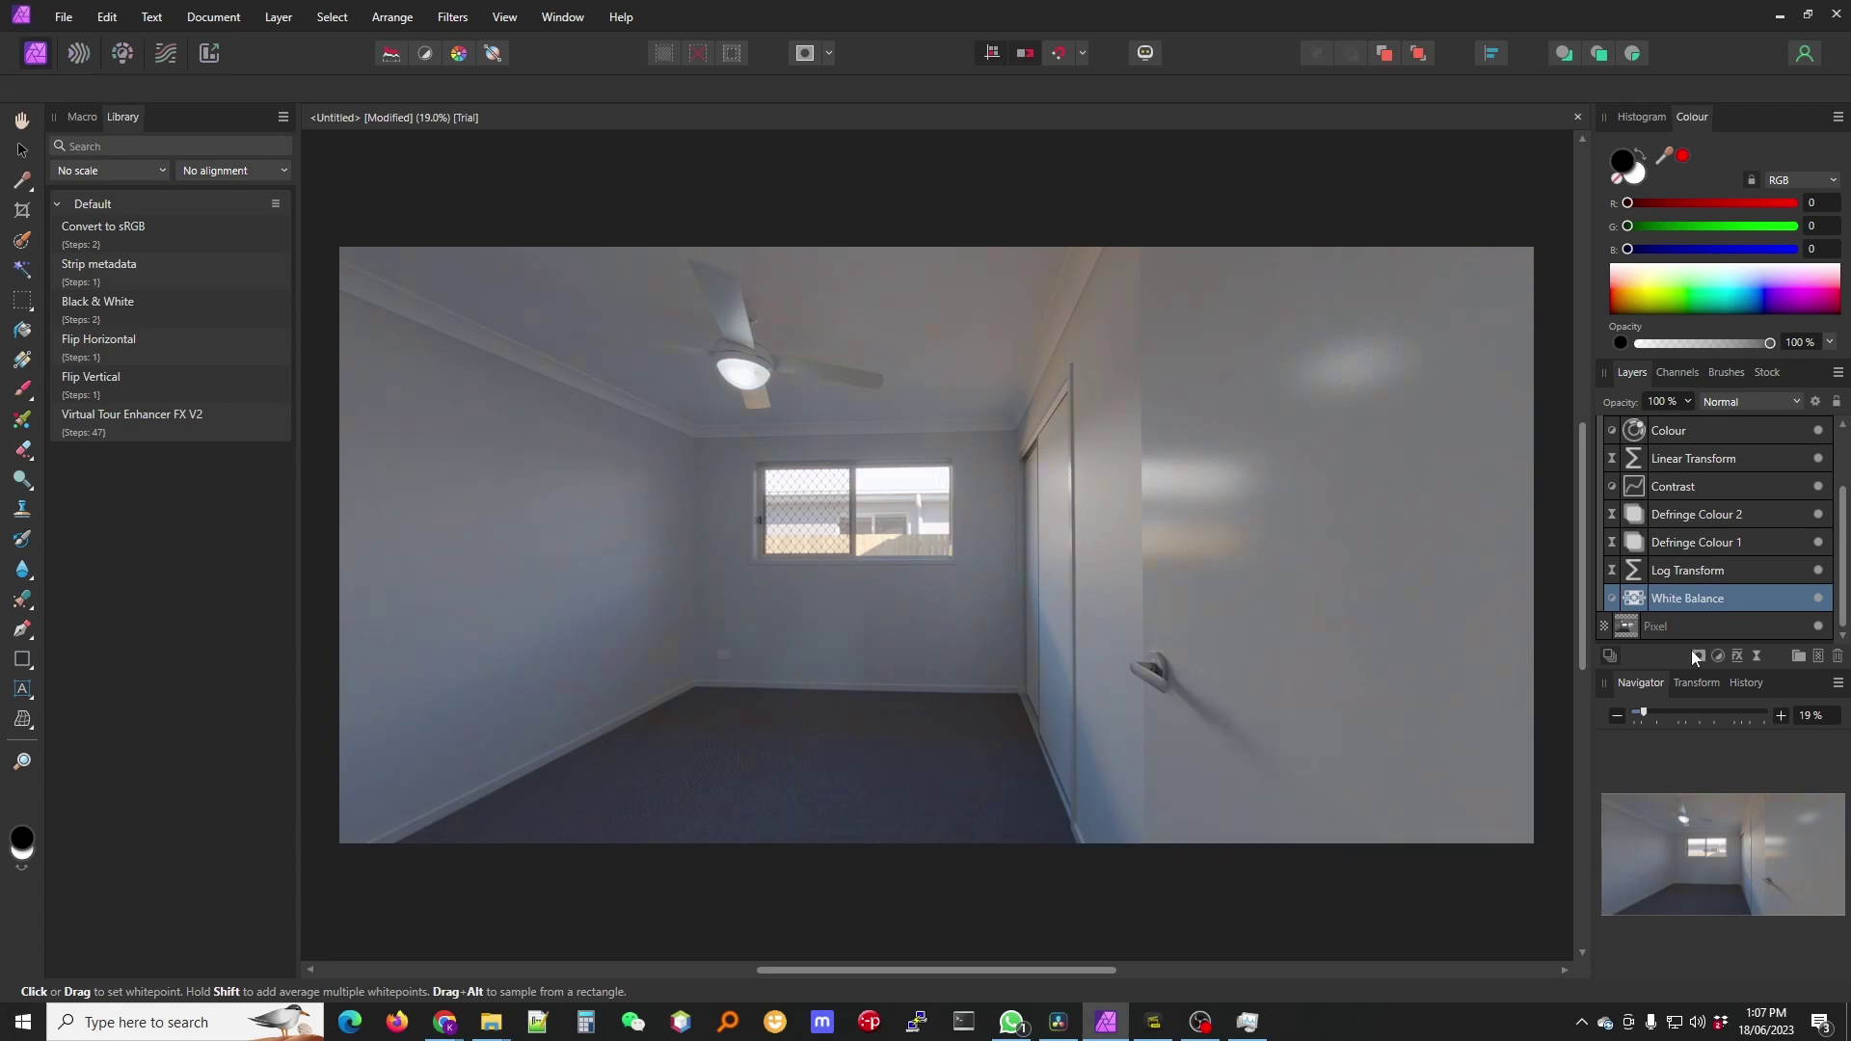
Raise the upper and midtone points of the Contrast curve to brighten the room
{"action": "double_click", "coordinate": [1635, 487]}
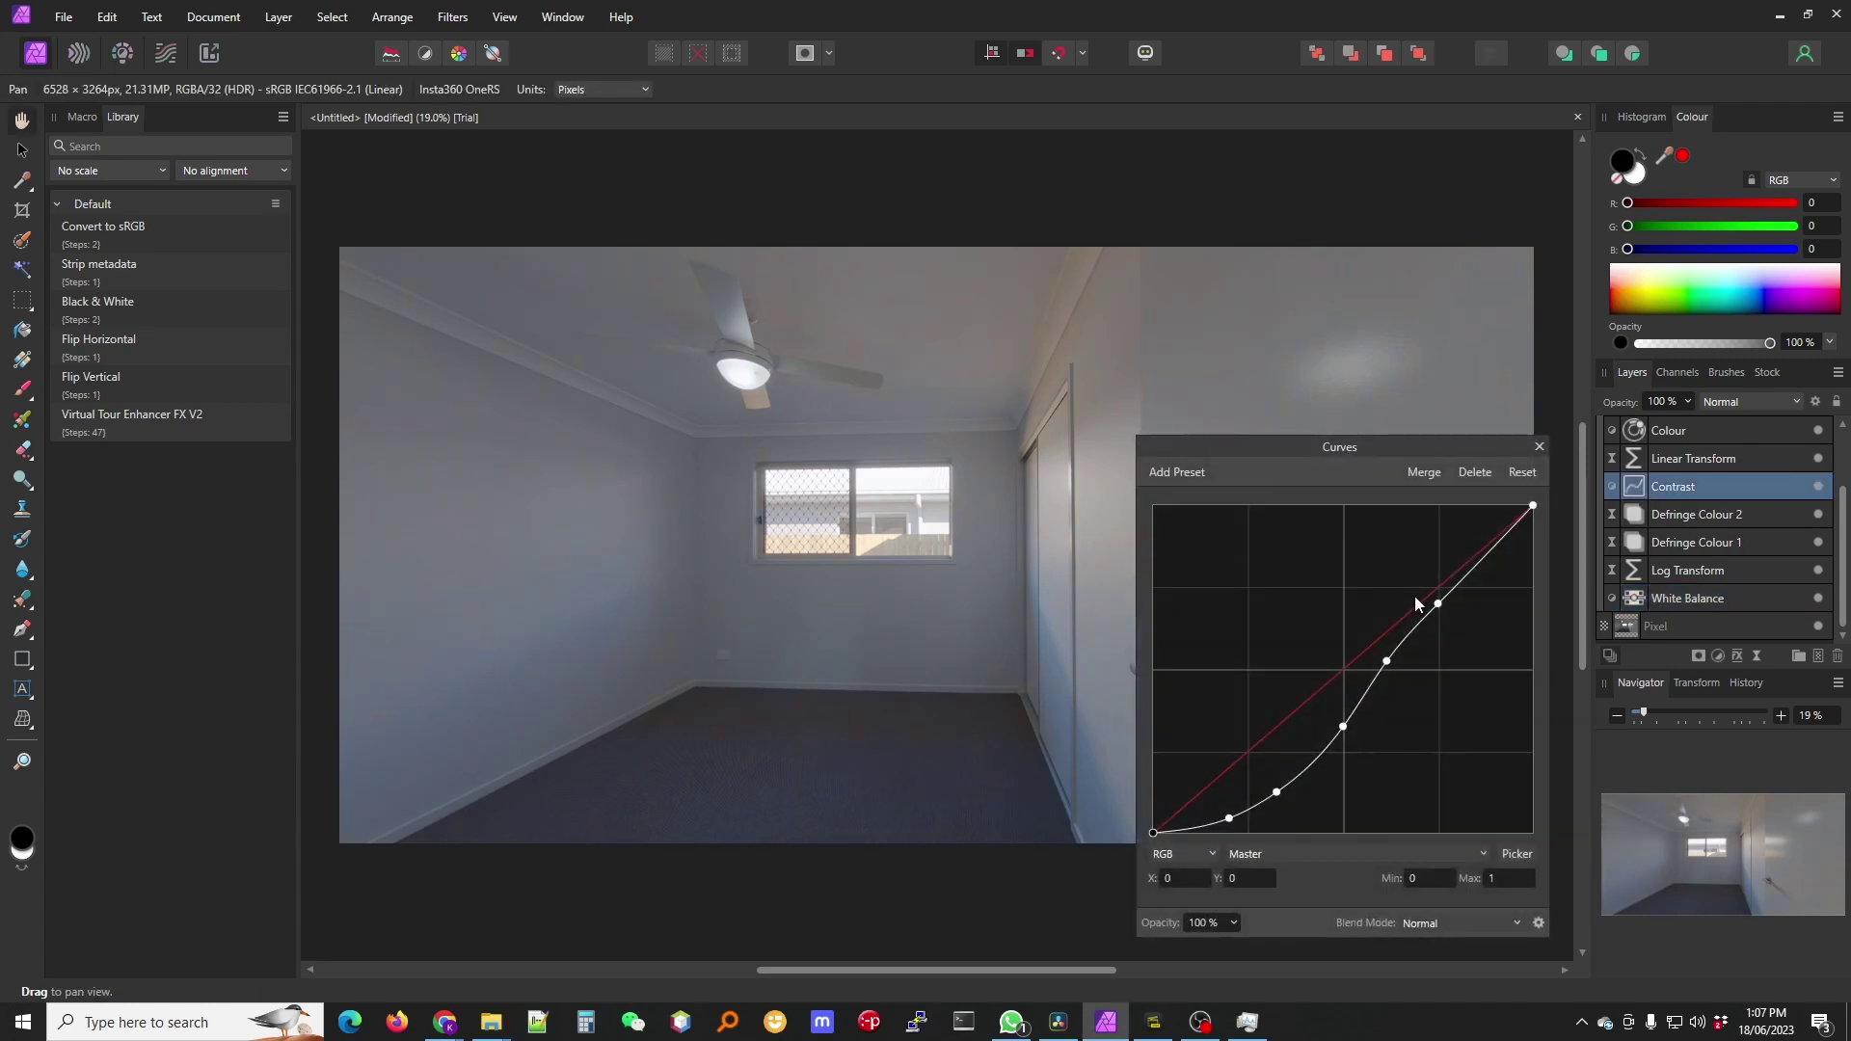
{"action": "left_click_drag", "start_coordinate": [1437, 604], "coordinate": [1433, 587]}
{"action": "left_click", "coordinate": [1387, 663]}
{"action": "mouse_move", "coordinate": [1389, 663]}
{"action": "left_mouse_down"}
{"action": "mouse_move", "coordinate": [1382, 633]}
{"action": "mouse_move", "coordinate": [1385, 678]}
{"action": "mouse_move", "coordinate": [1345, 719]}
{"action": "mouse_move", "coordinate": [1379, 661]}
{"action": "left_mouse_up"}
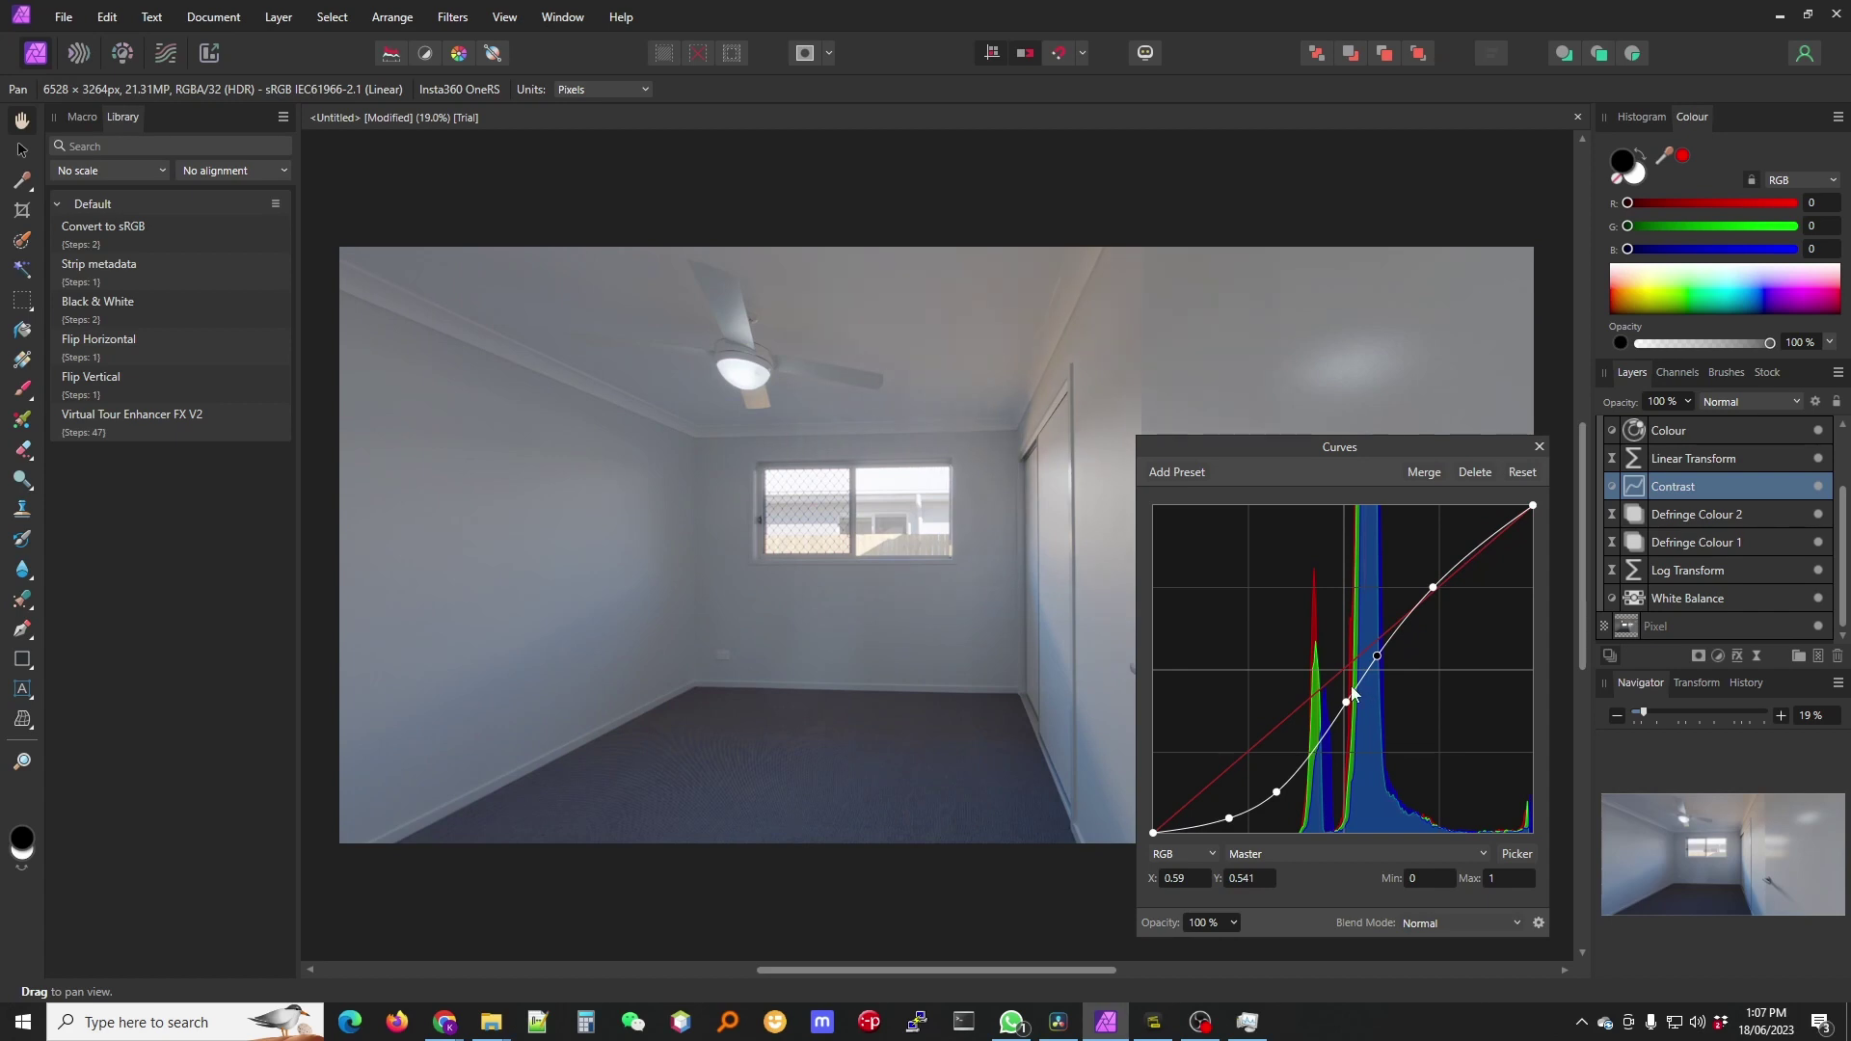
{"action": "left_click", "coordinate": [1540, 447]}
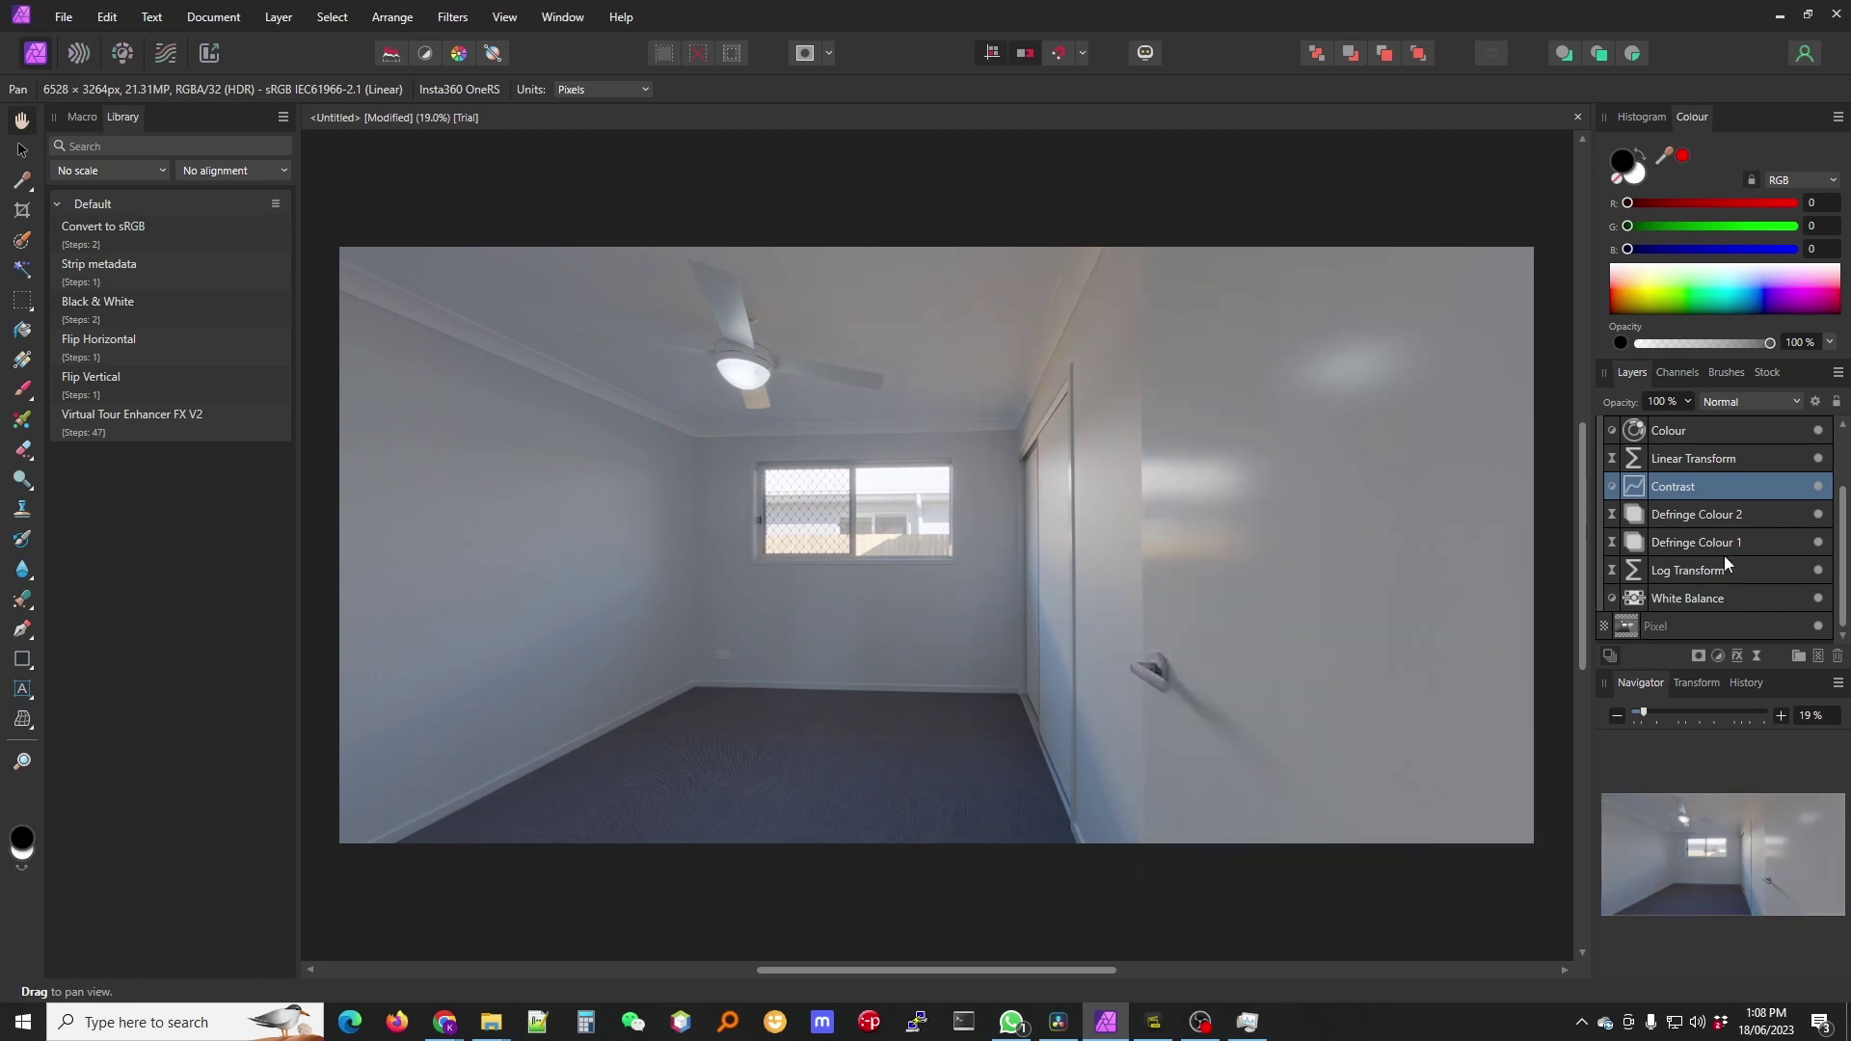
Edit the Pixel layer in live projection, turned down and zoomed onto the tripod on the floor
{"action": "left_click", "coordinate": [1656, 626]}
{"action": "left_click", "coordinate": [278, 17]}
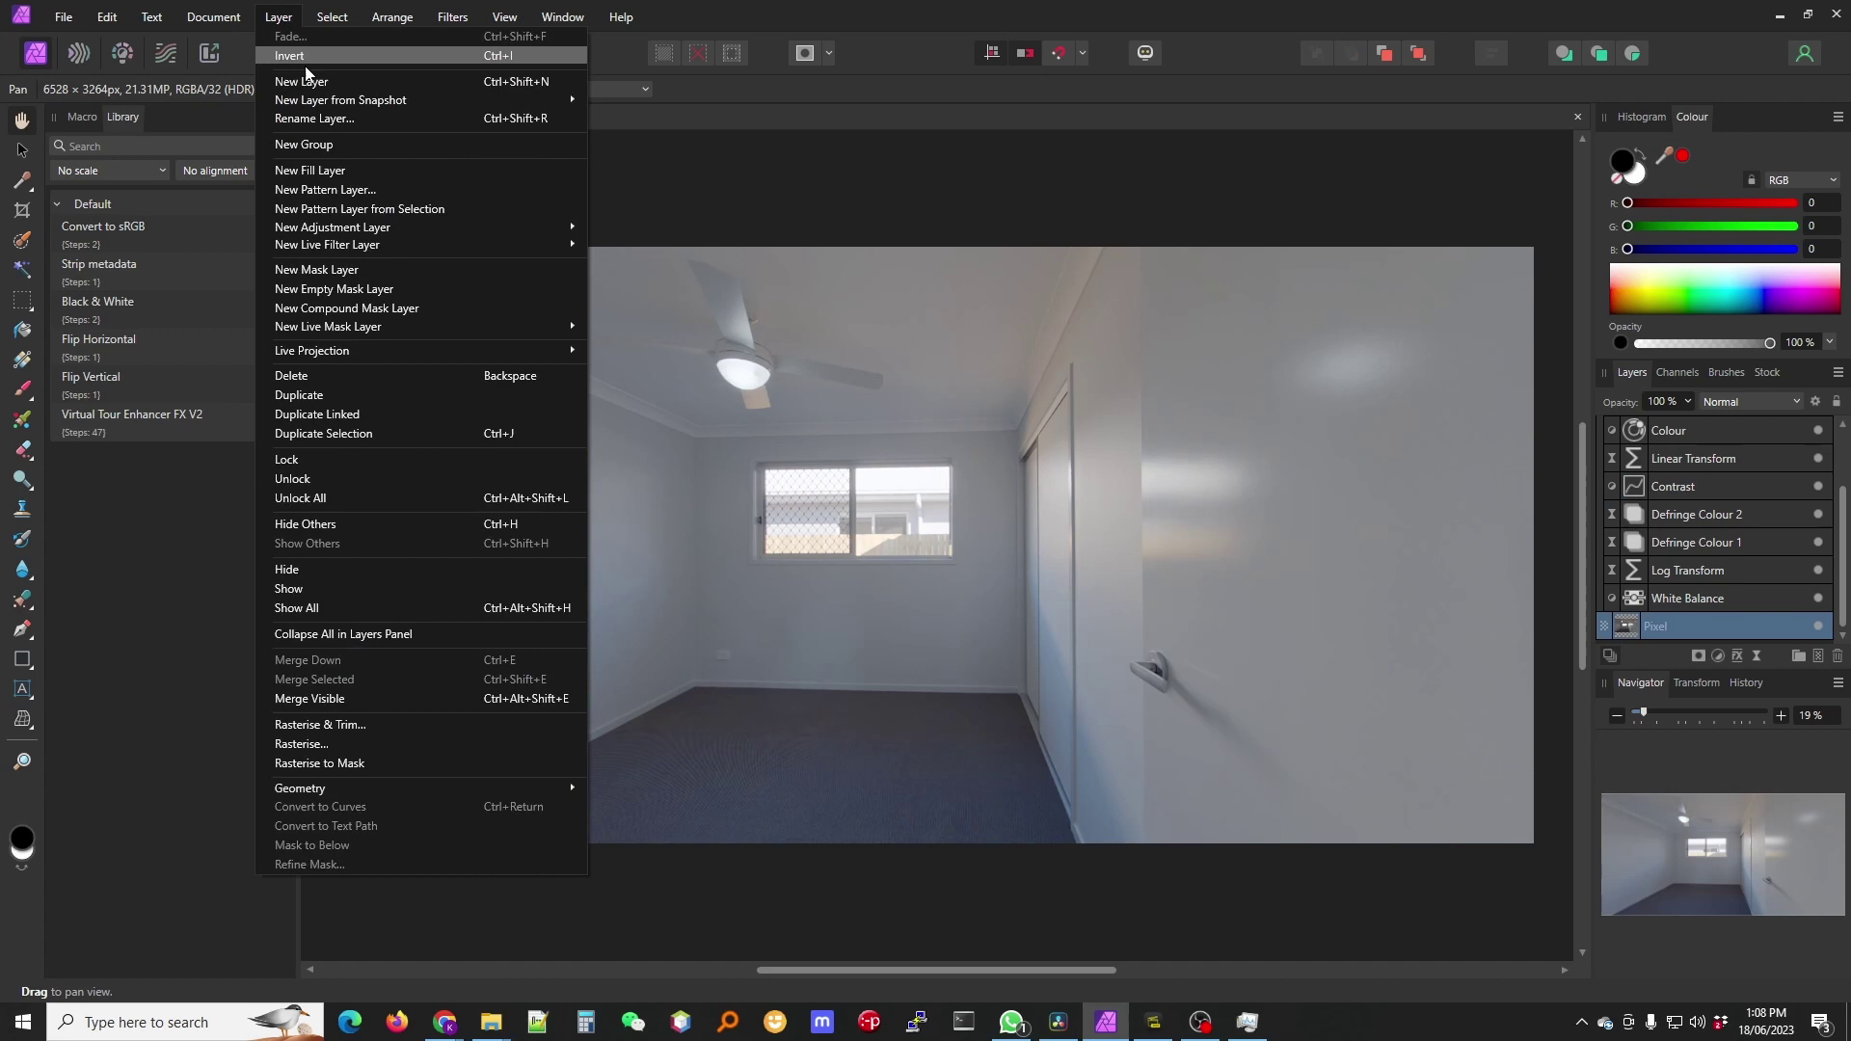
{"action": "mouse_move", "coordinate": [467, 350]}
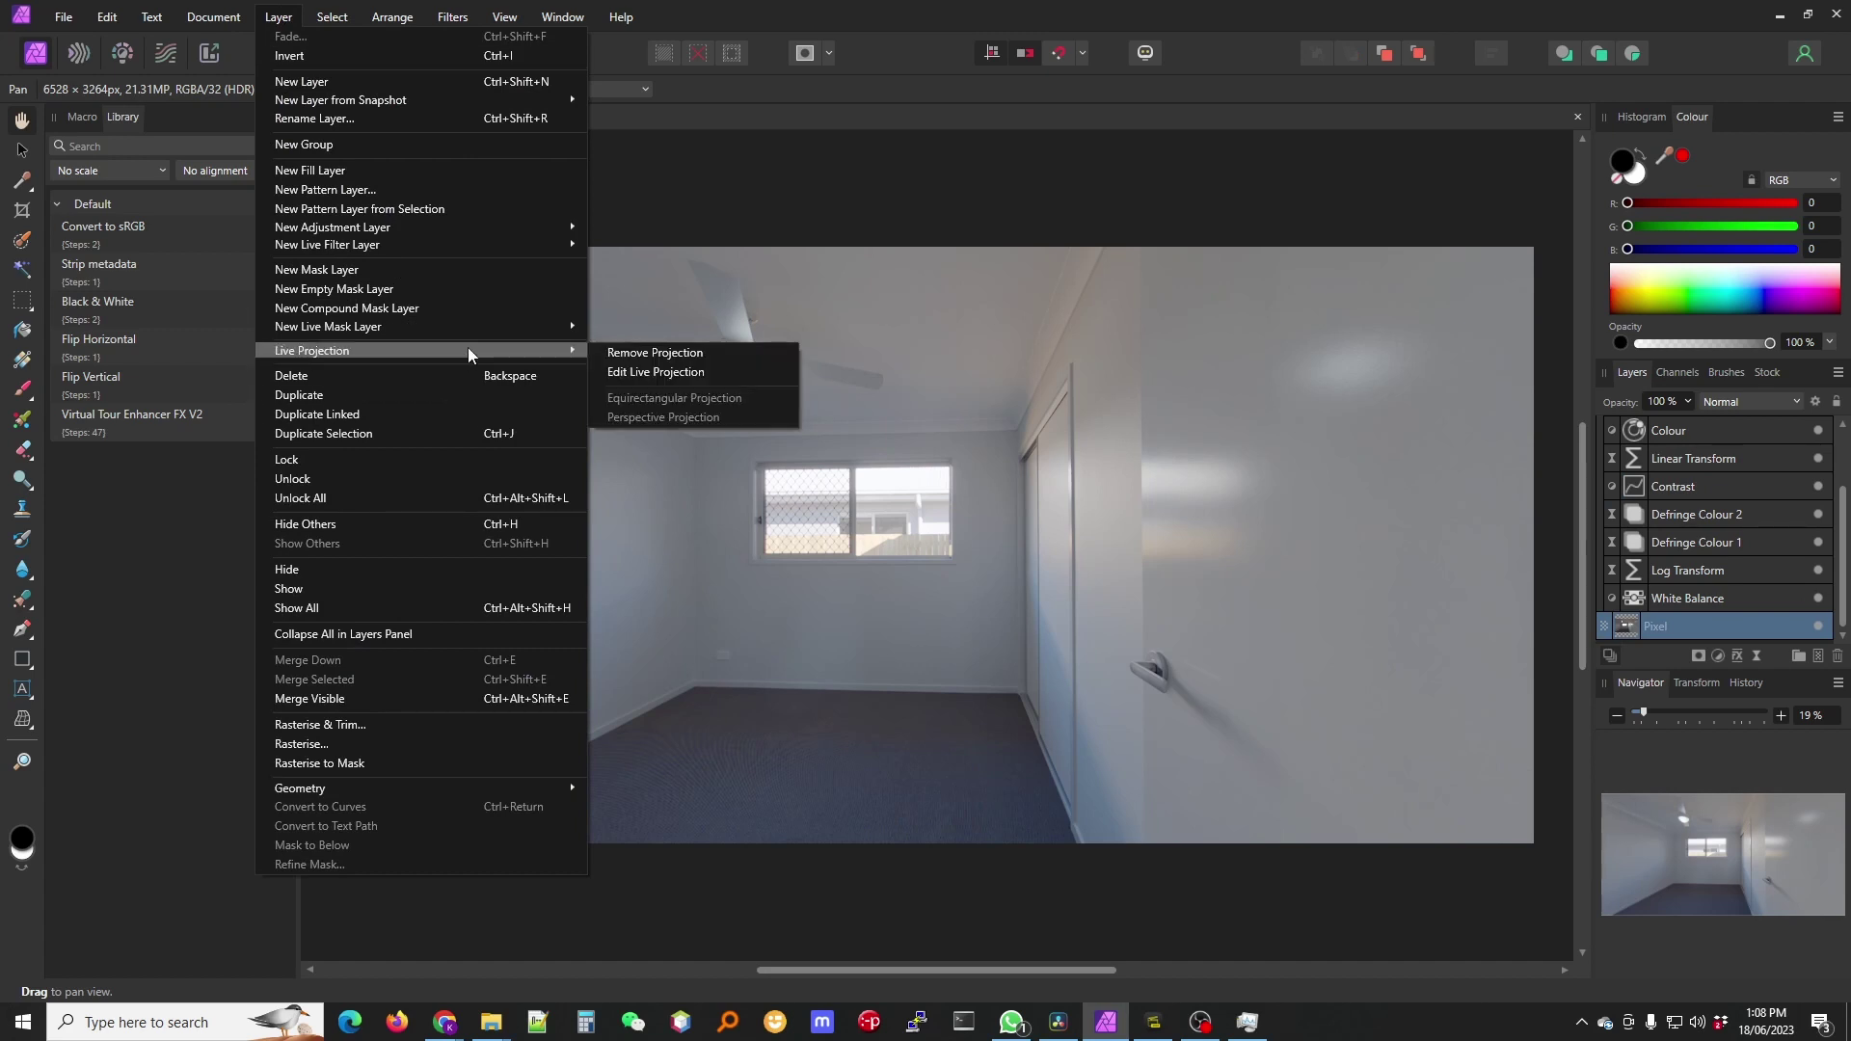
{"action": "left_click", "coordinate": [663, 373]}
{"action": "left_click_drag", "start_coordinate": [906, 582], "coordinate": [925, 828]}
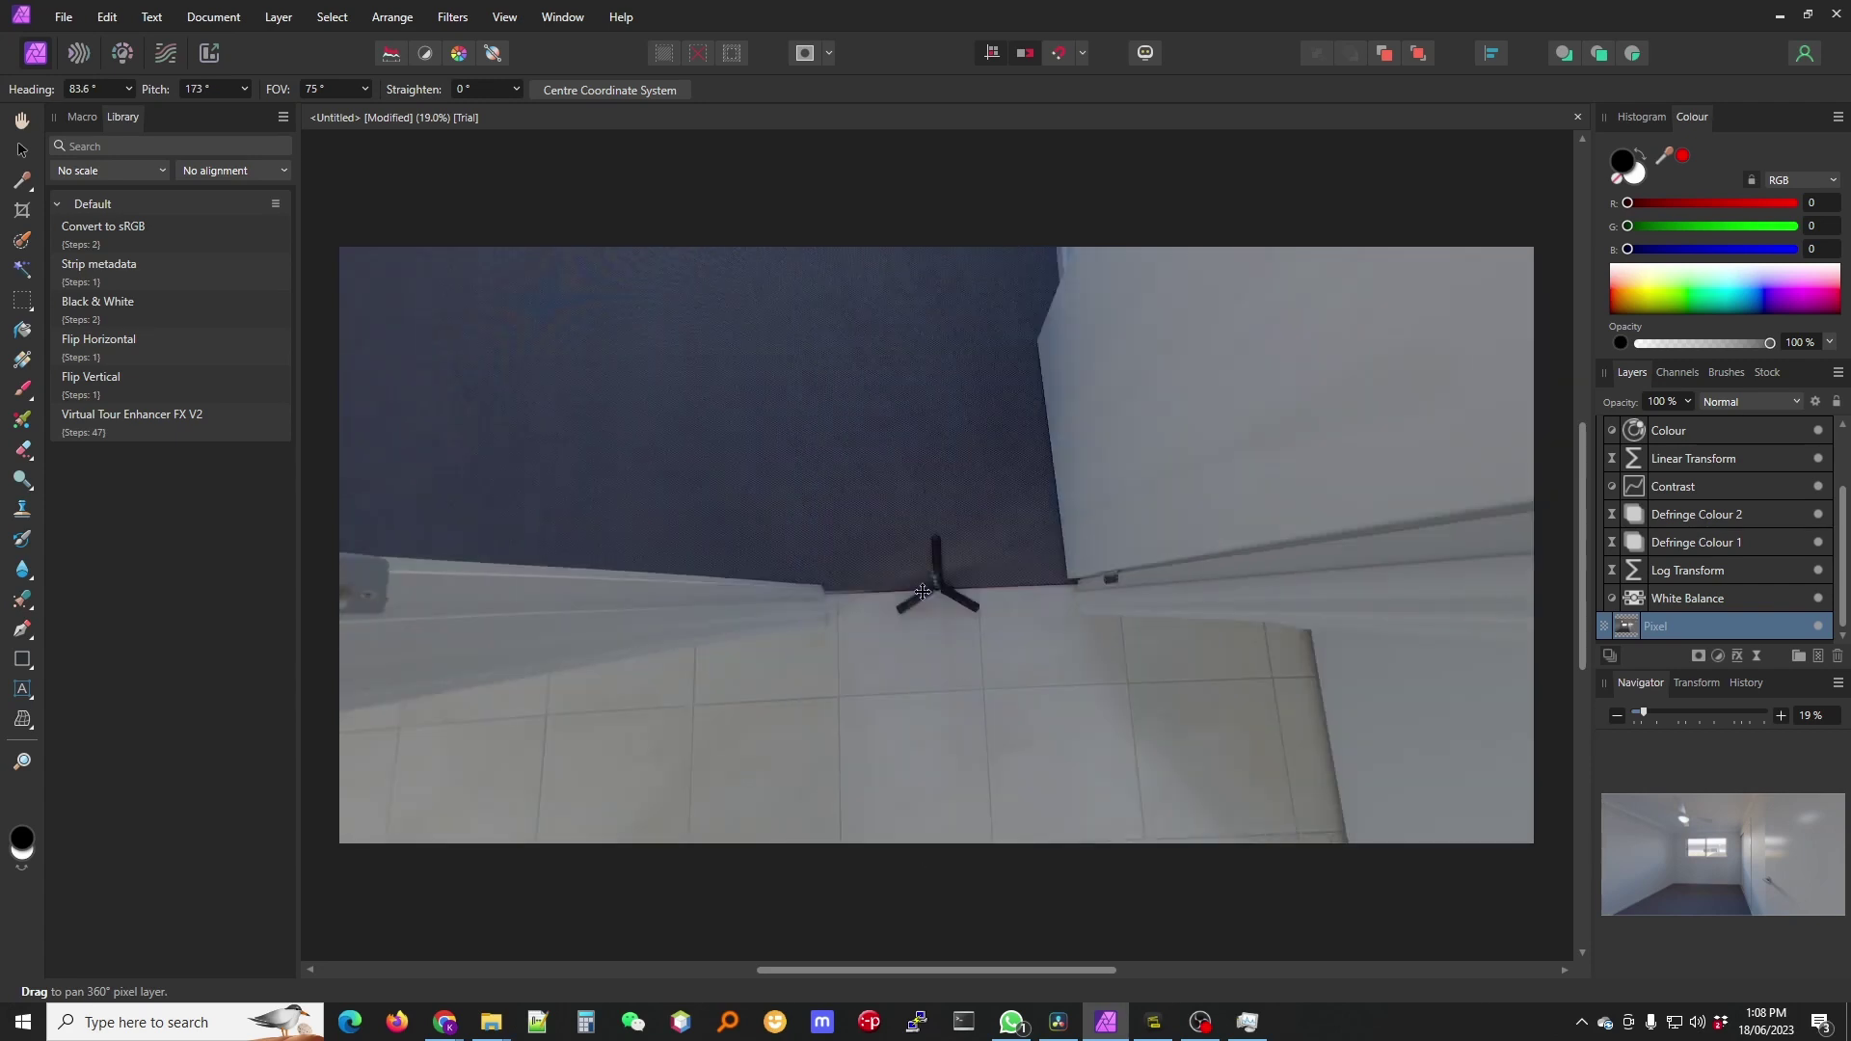
{"action": "scroll", "coordinate": [923, 592], "scroll_direction": "up", "scroll_amount": 8}
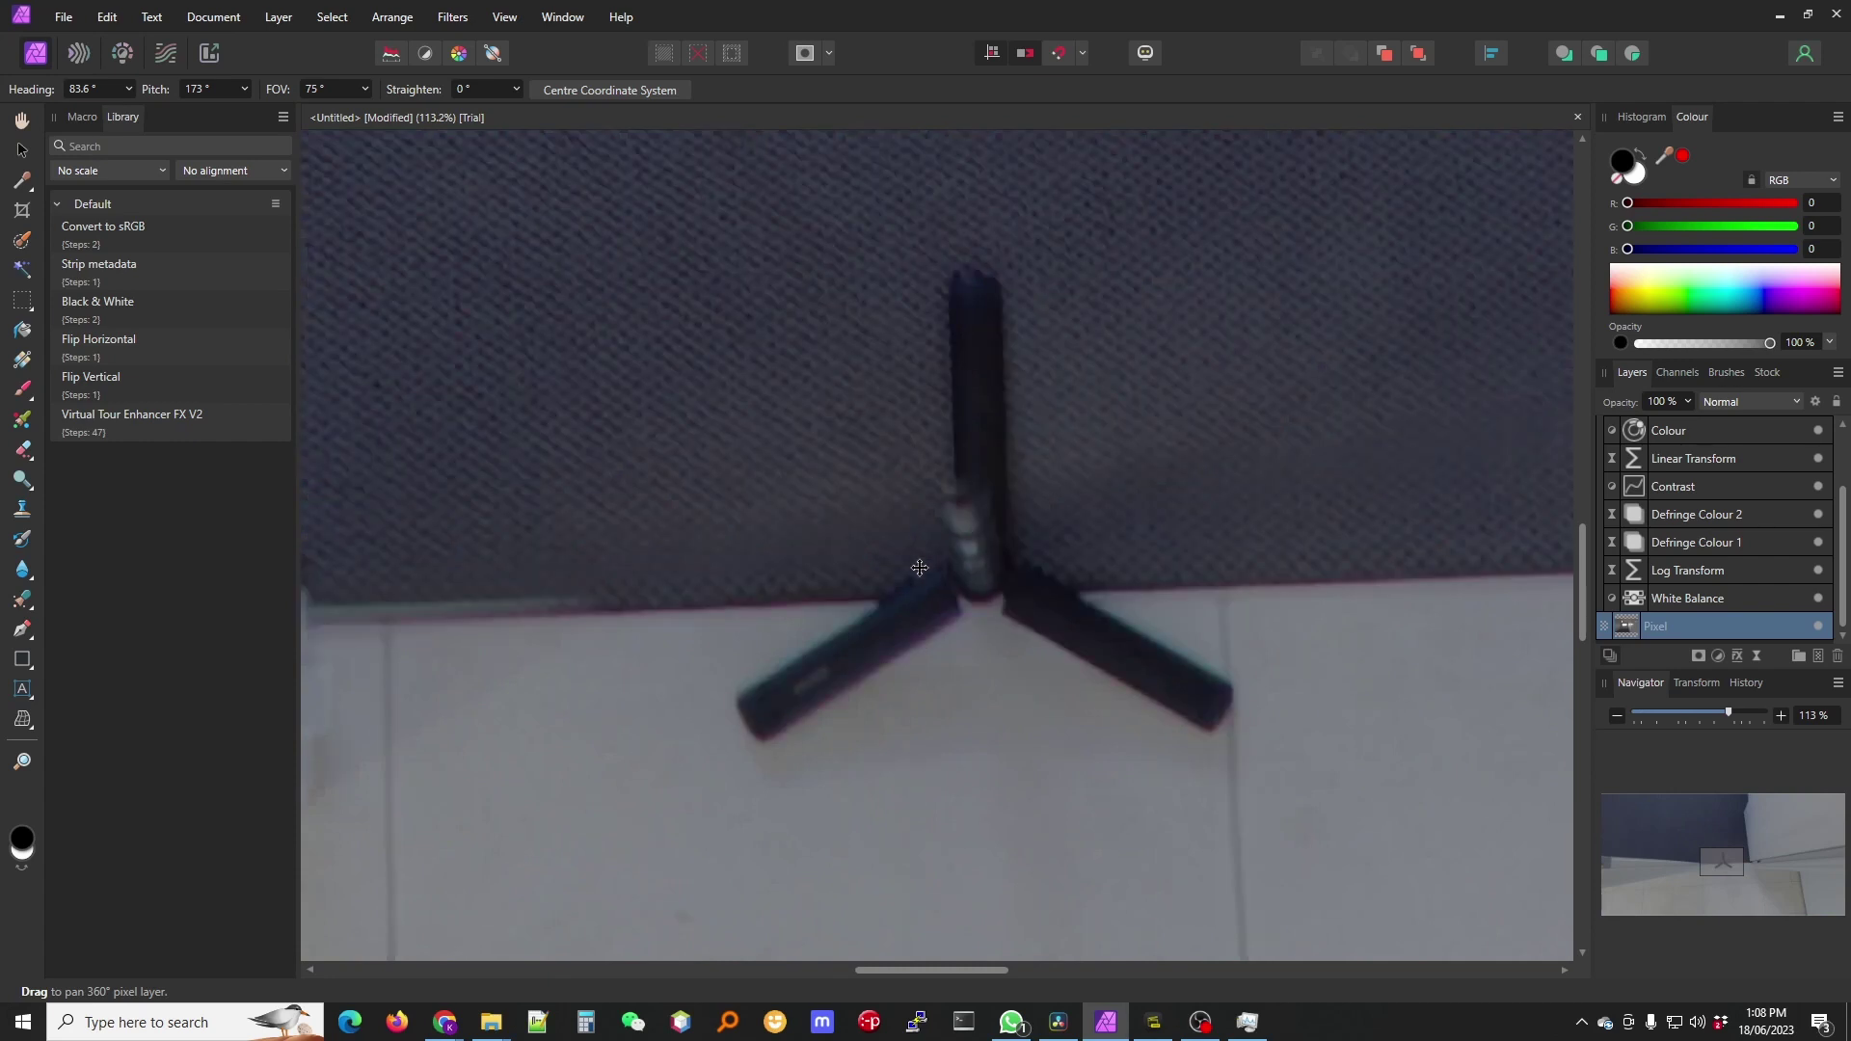
Inpaint the tripod legs away with the Inpainting Brush
{"action": "left_click", "coordinate": [32, 613]}
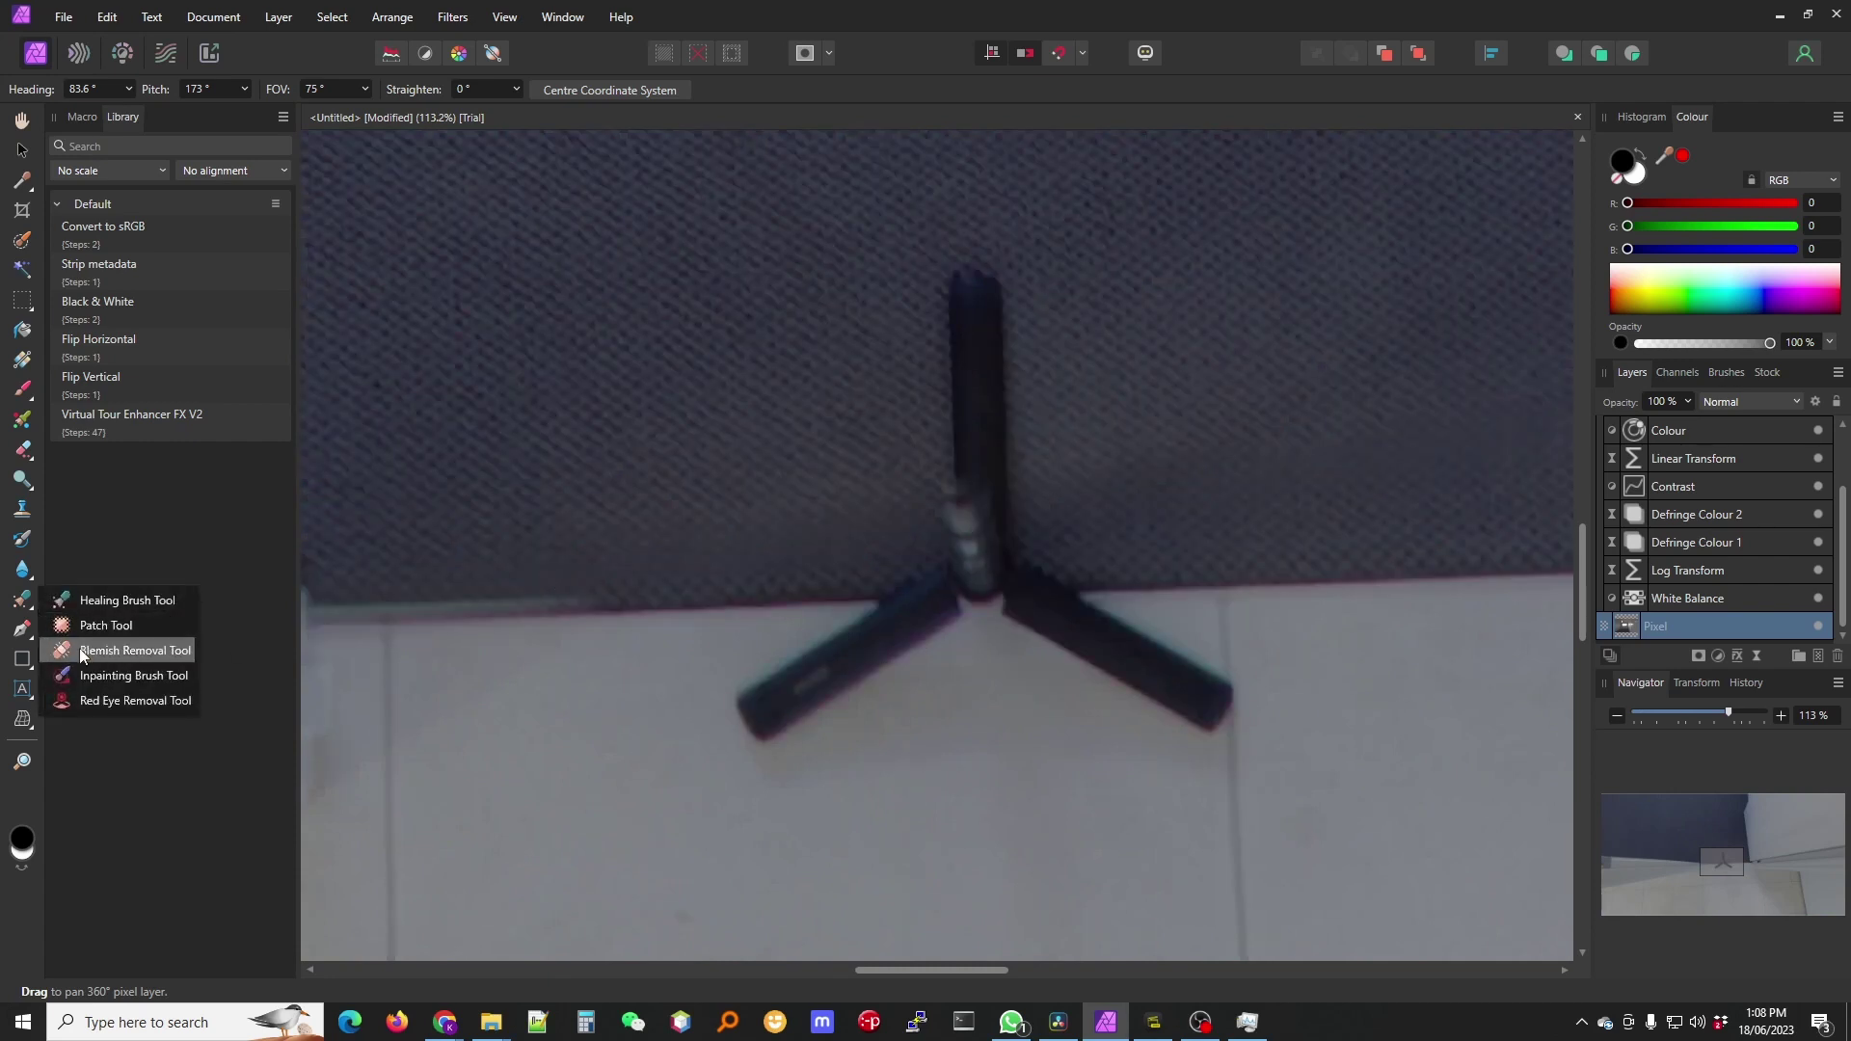
{"action": "left_click", "coordinate": [127, 676]}
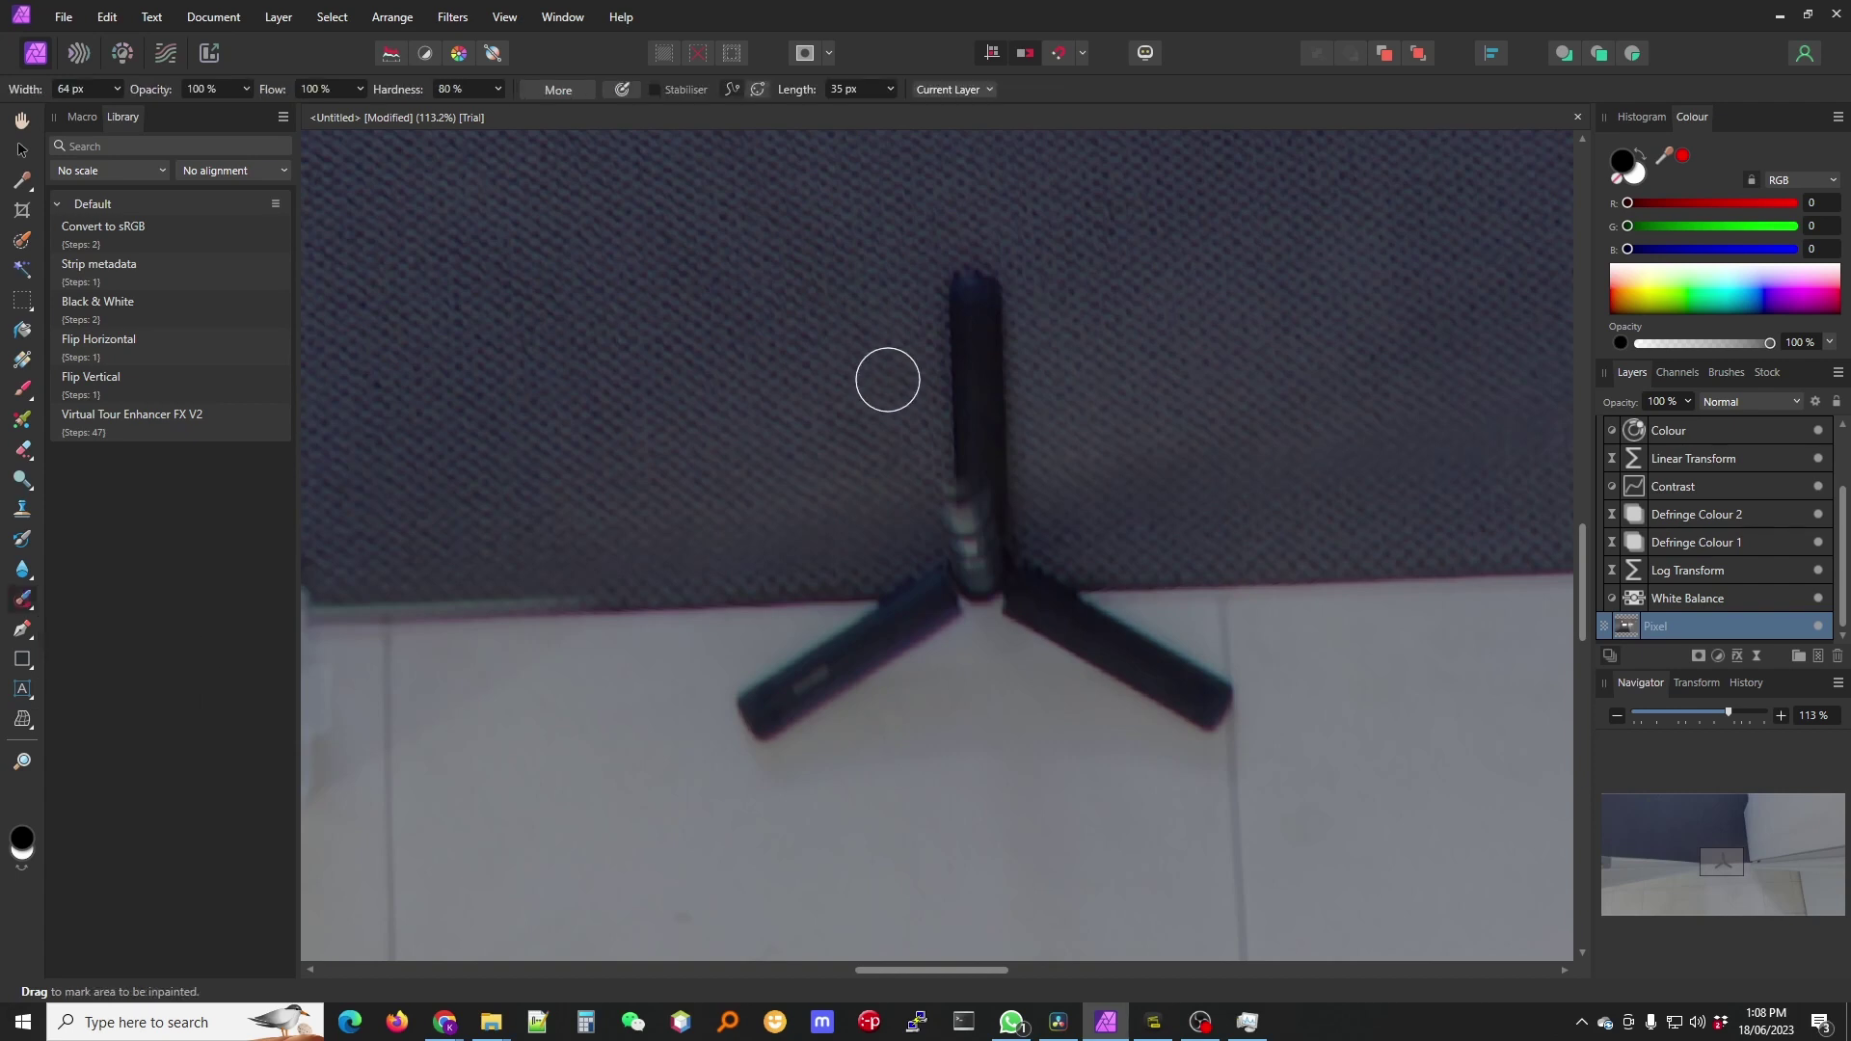
{"action": "left_click", "coordinate": [98, 89]}
{"action": "scroll", "coordinate": [88, 85], "scroll_direction": "up", "scroll_amount": 3}
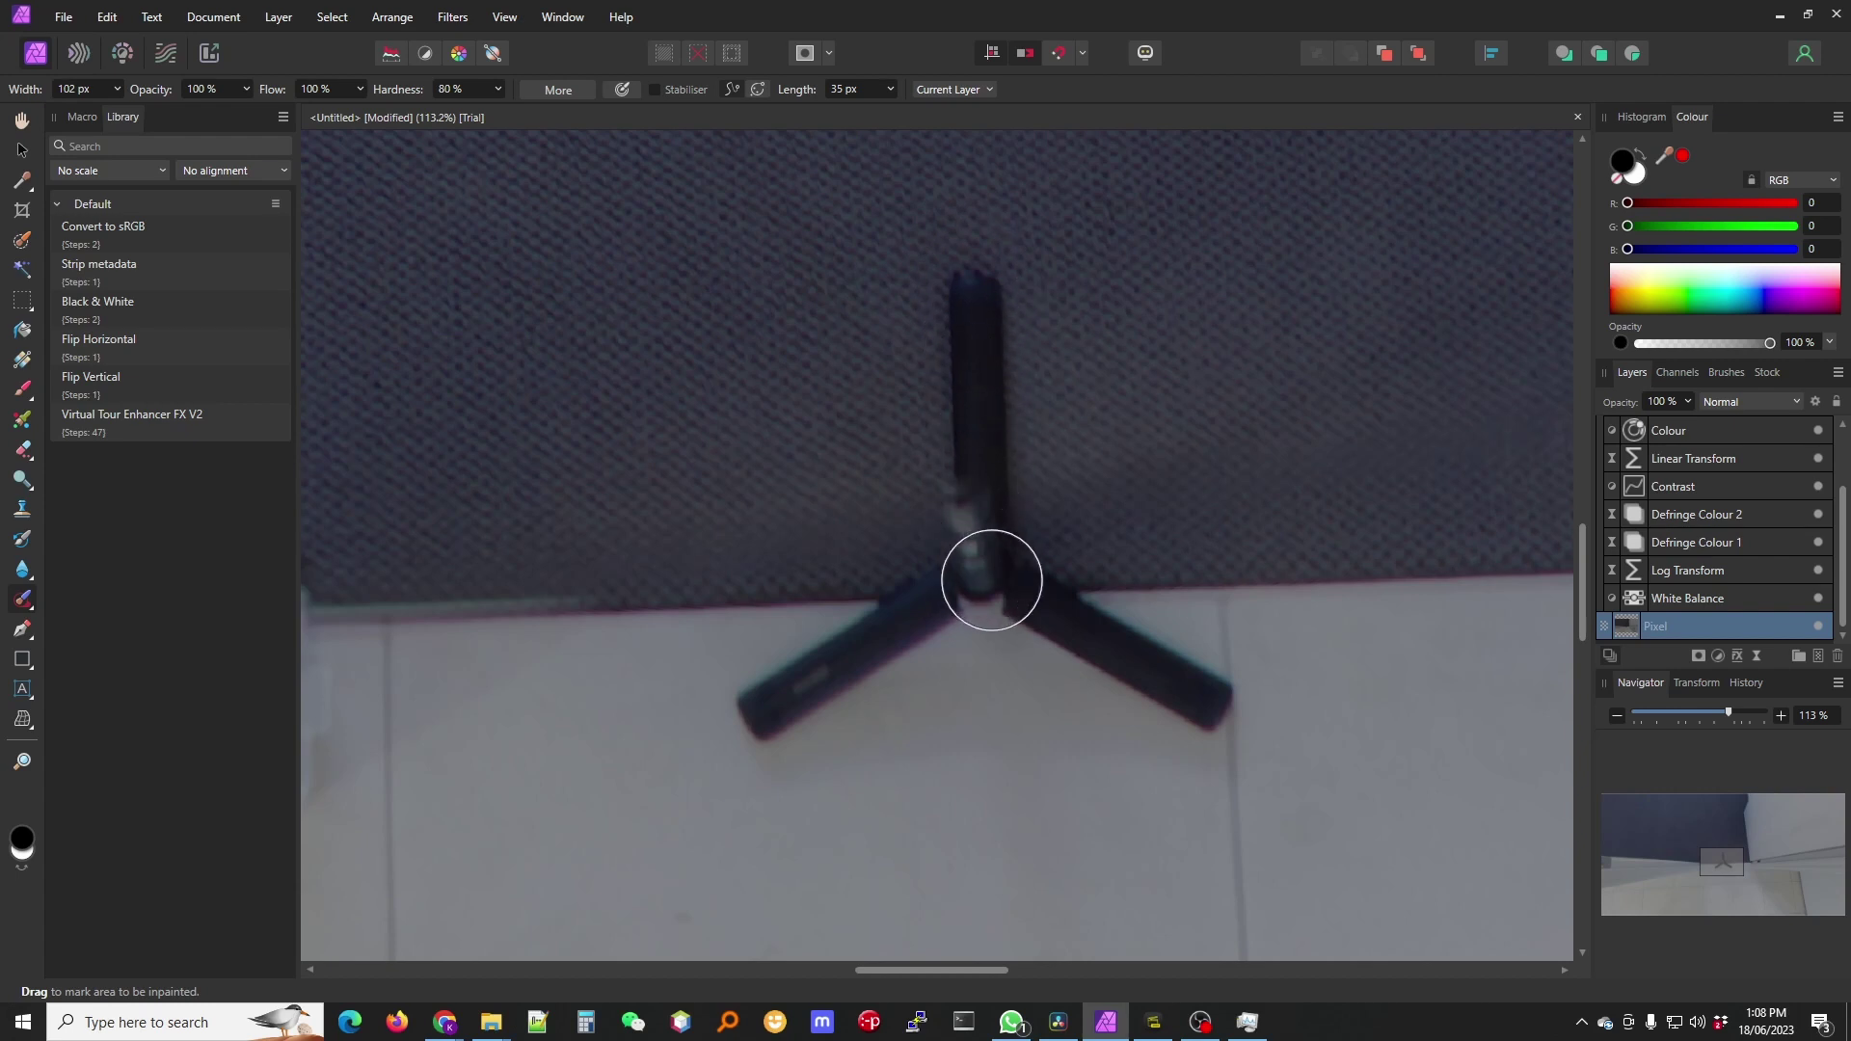
{"action": "mouse_move", "coordinate": [972, 252]}
{"action": "left_mouse_down"}
{"action": "mouse_move", "coordinate": [1086, 620]}
{"action": "mouse_move", "coordinate": [1194, 693]}
{"action": "mouse_move", "coordinate": [1033, 620]}
{"action": "mouse_move", "coordinate": [848, 627]}
{"action": "mouse_move", "coordinate": [752, 707]}
{"action": "left_mouse_up"}
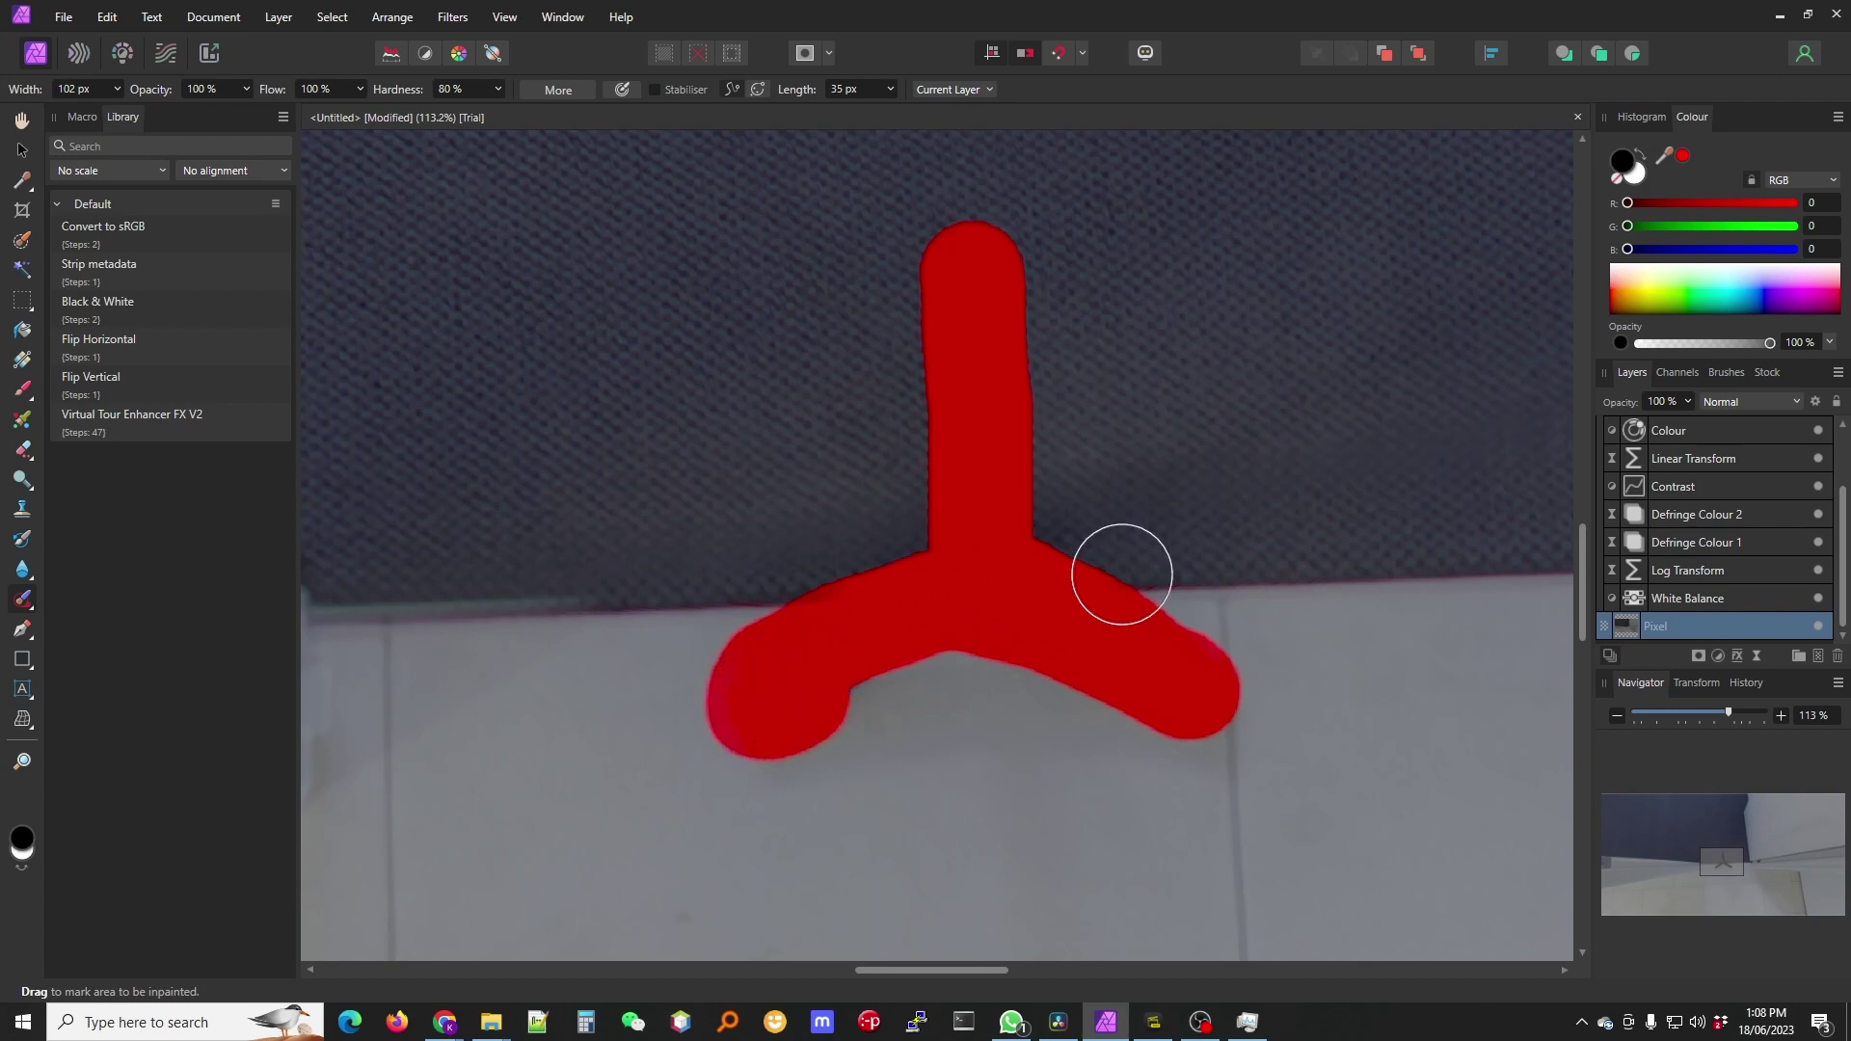
{"action": "left_click_drag", "start_coordinate": [1121, 574], "coordinate": [1122, 574]}
Inpaint the leftover floor smudge, a small spot, and a mark in the carpet
{"action": "left_click_drag", "start_coordinate": [868, 671], "coordinate": [955, 704]}
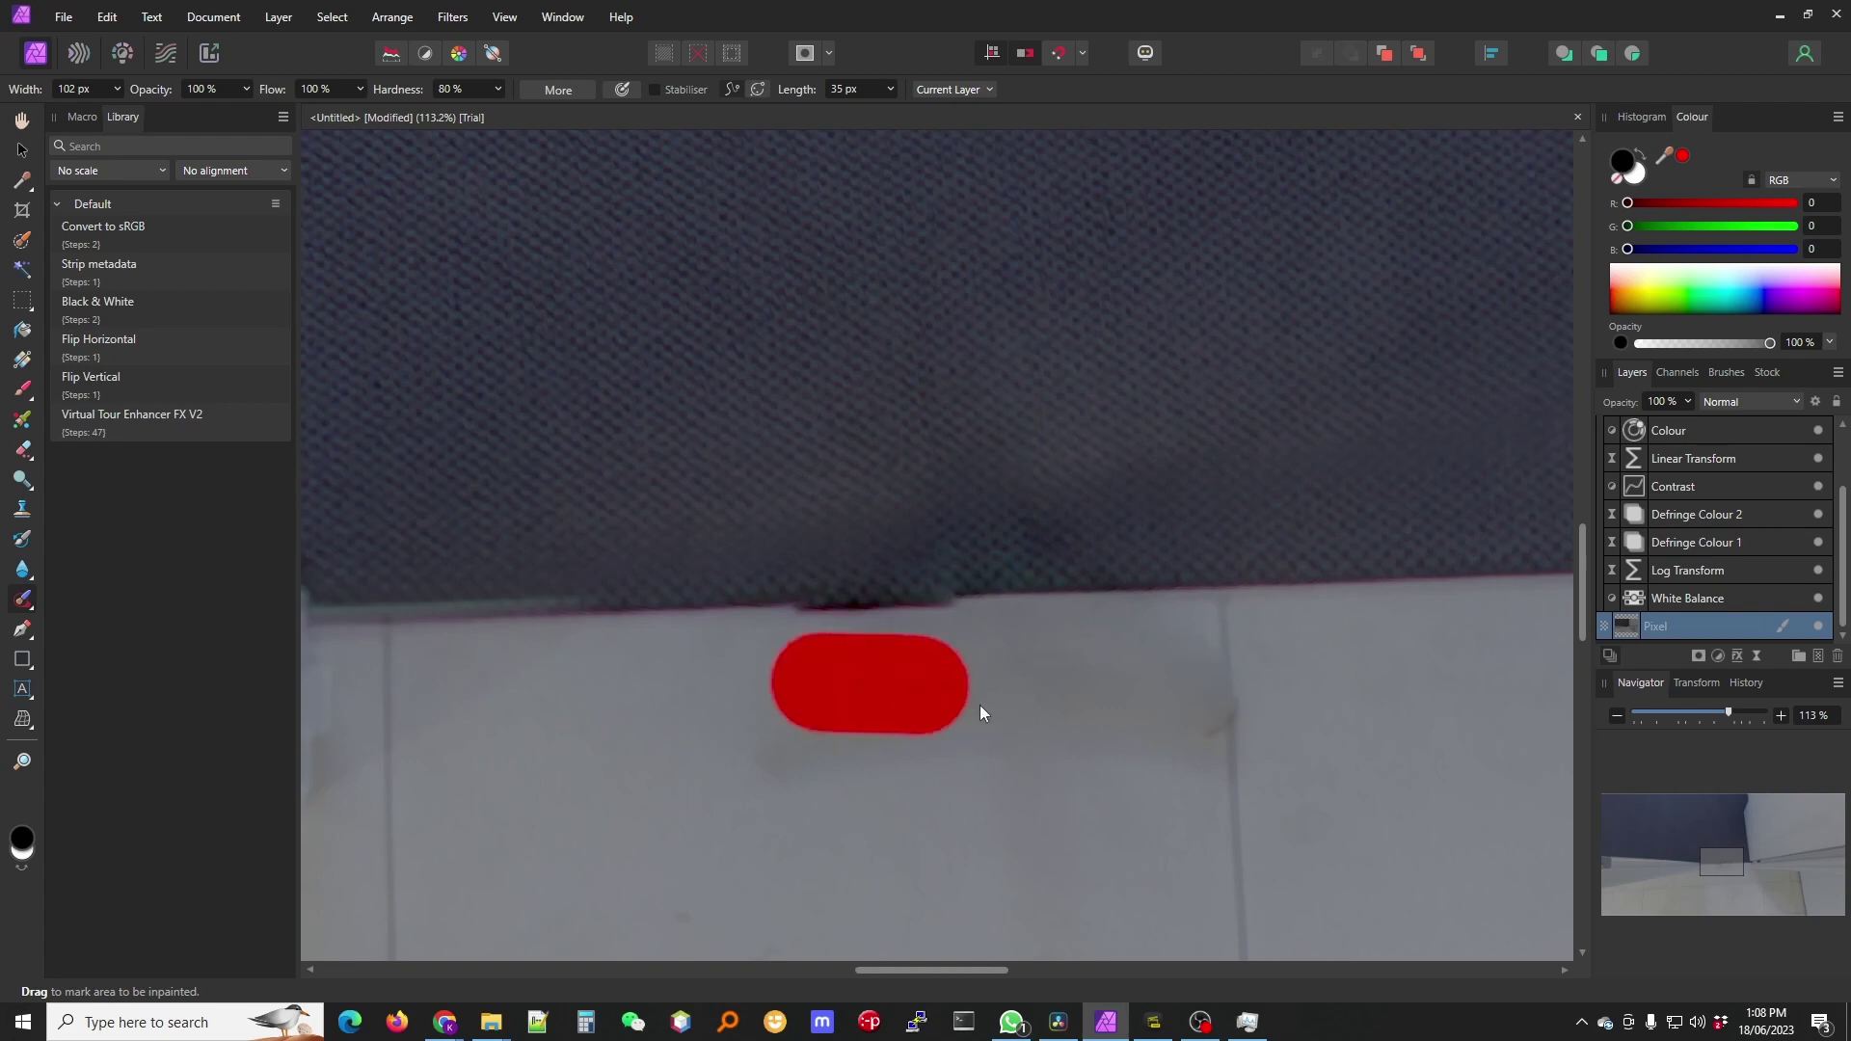
{"action": "left_click", "coordinate": [1191, 715]}
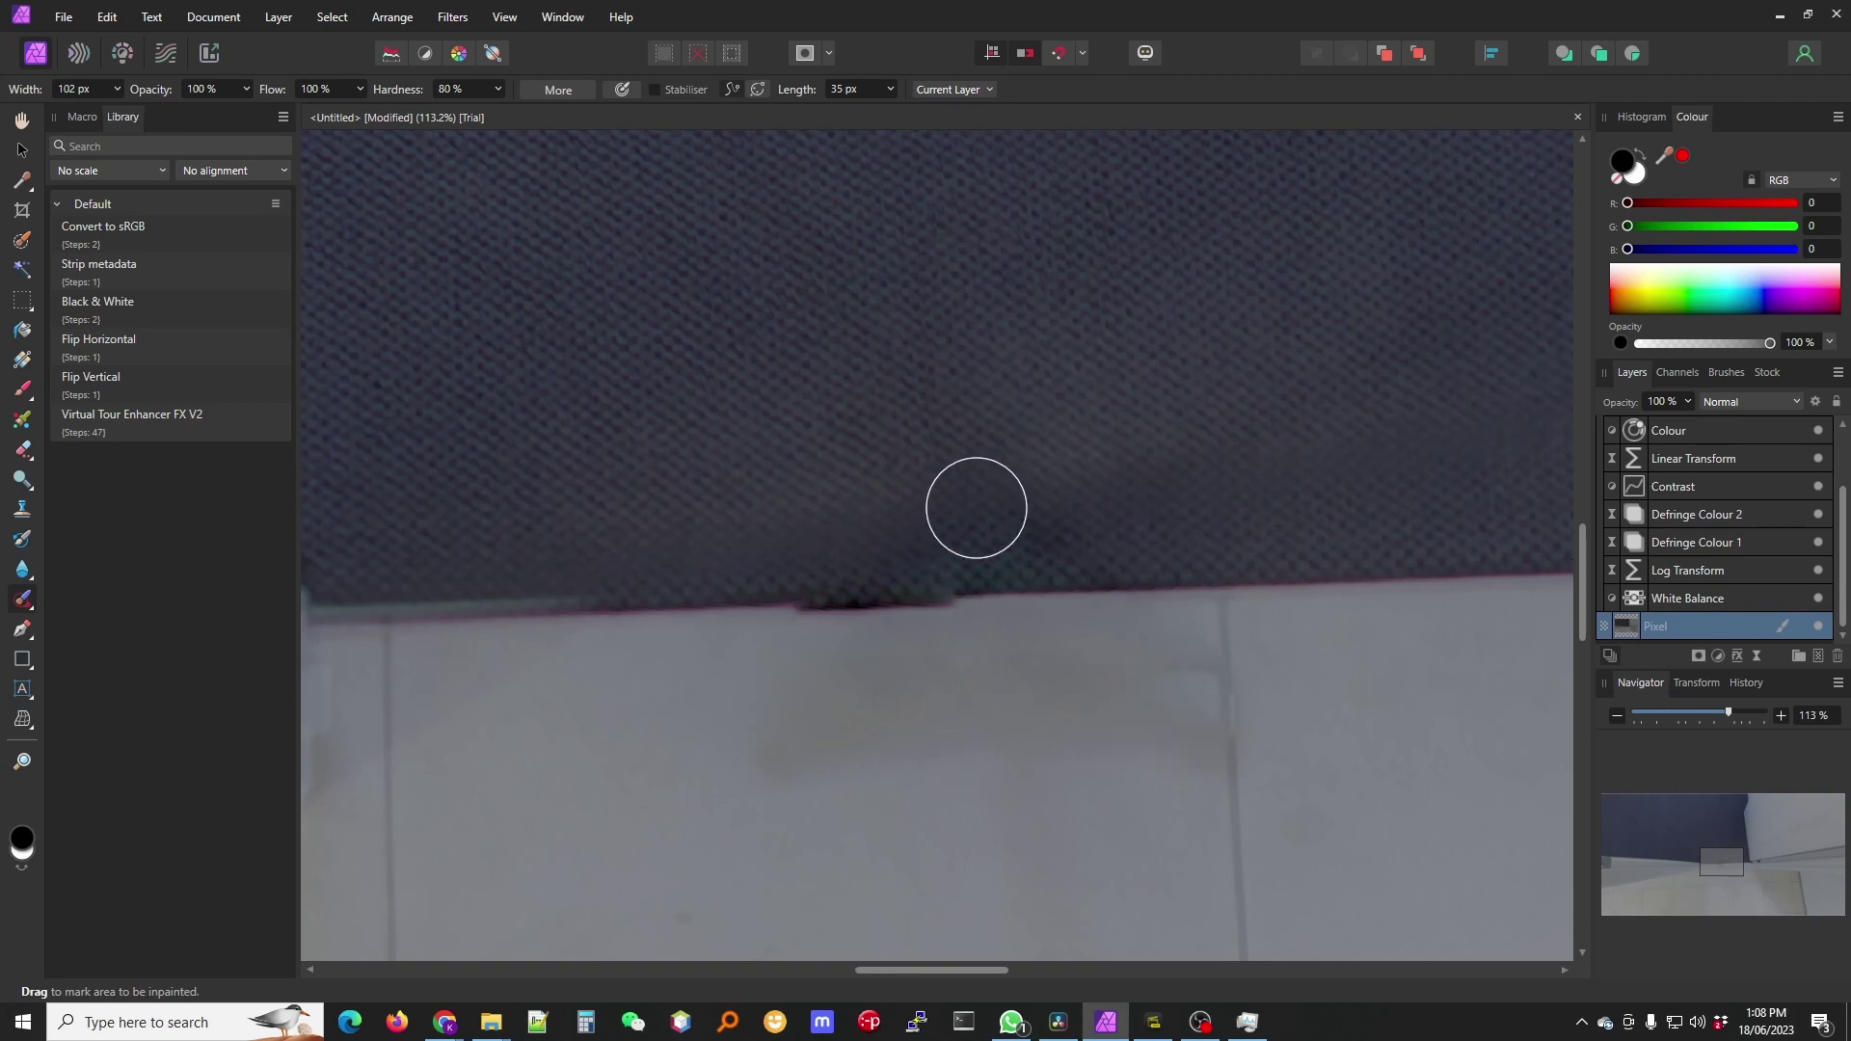
{"action": "left_click_drag", "start_coordinate": [1051, 512], "coordinate": [835, 517]}
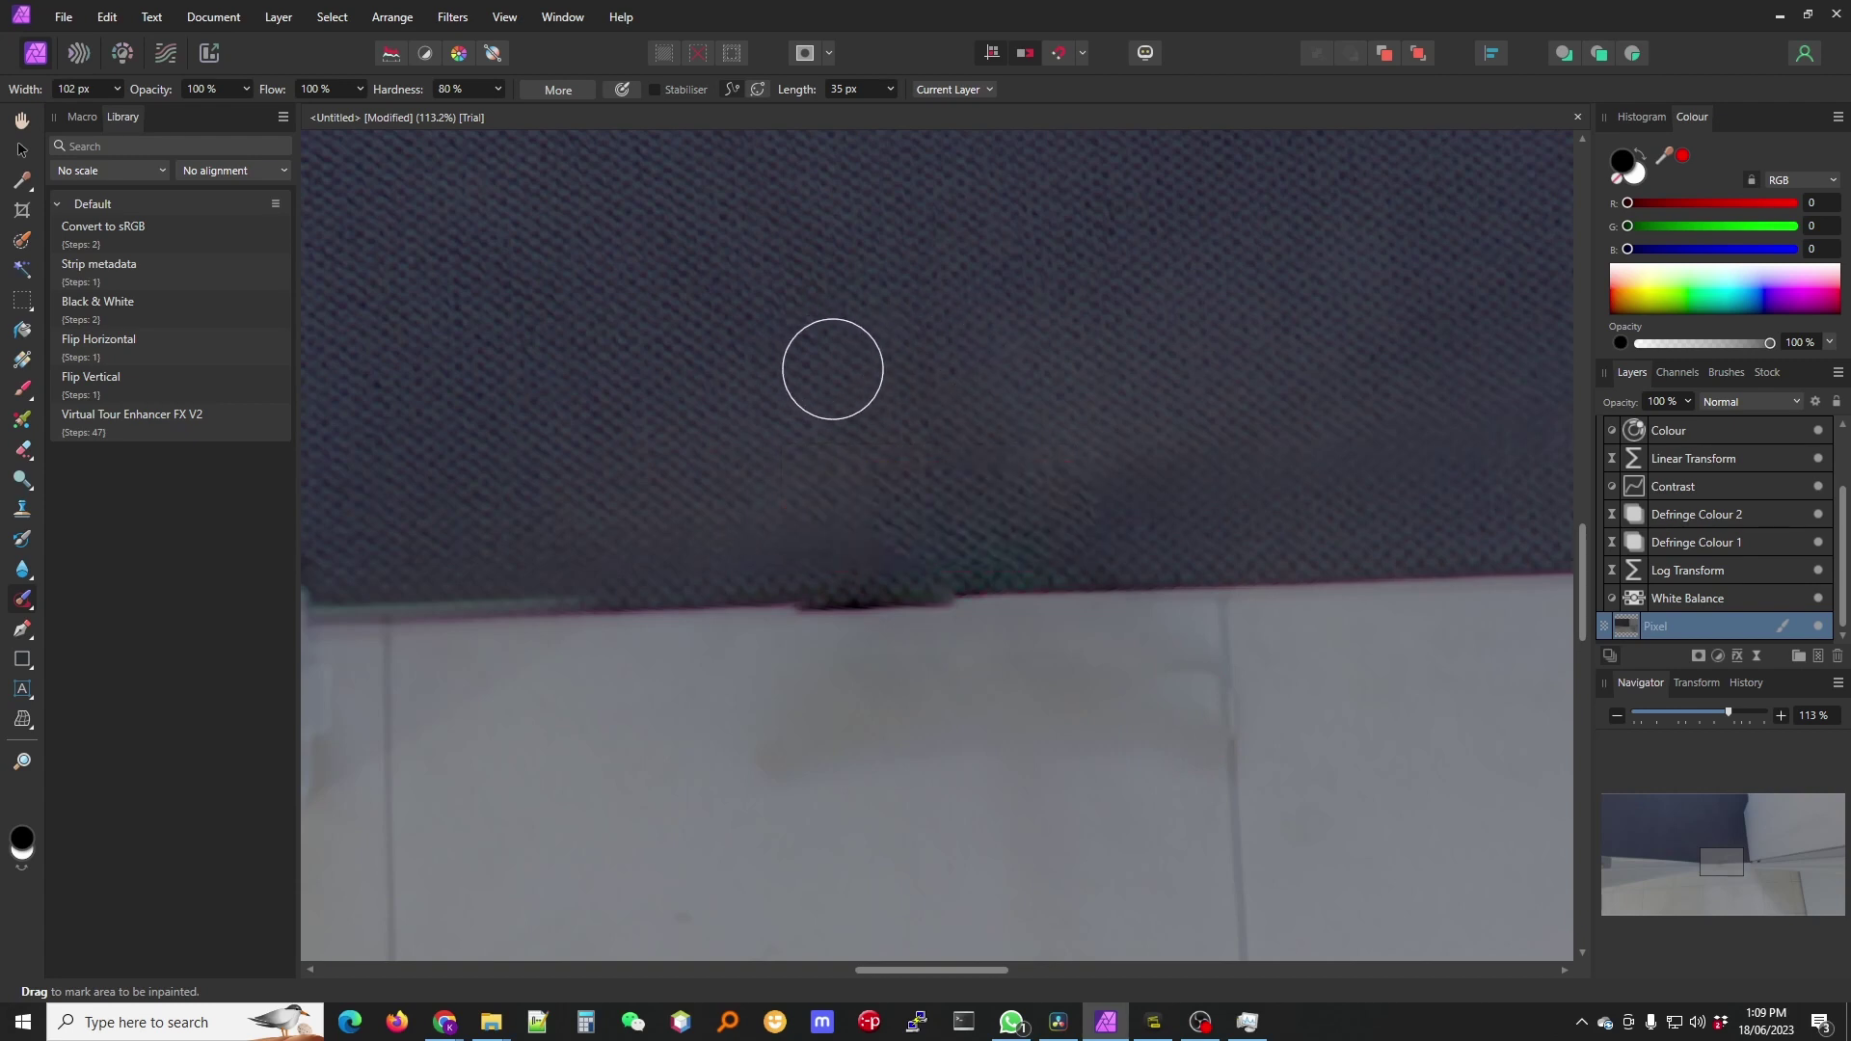
{"action": "scroll", "coordinate": [855, 365], "scroll_direction": "down", "scroll_amount": 3}
{"action": "scroll", "coordinate": [857, 363], "scroll_direction": "down", "scroll_amount": 10}
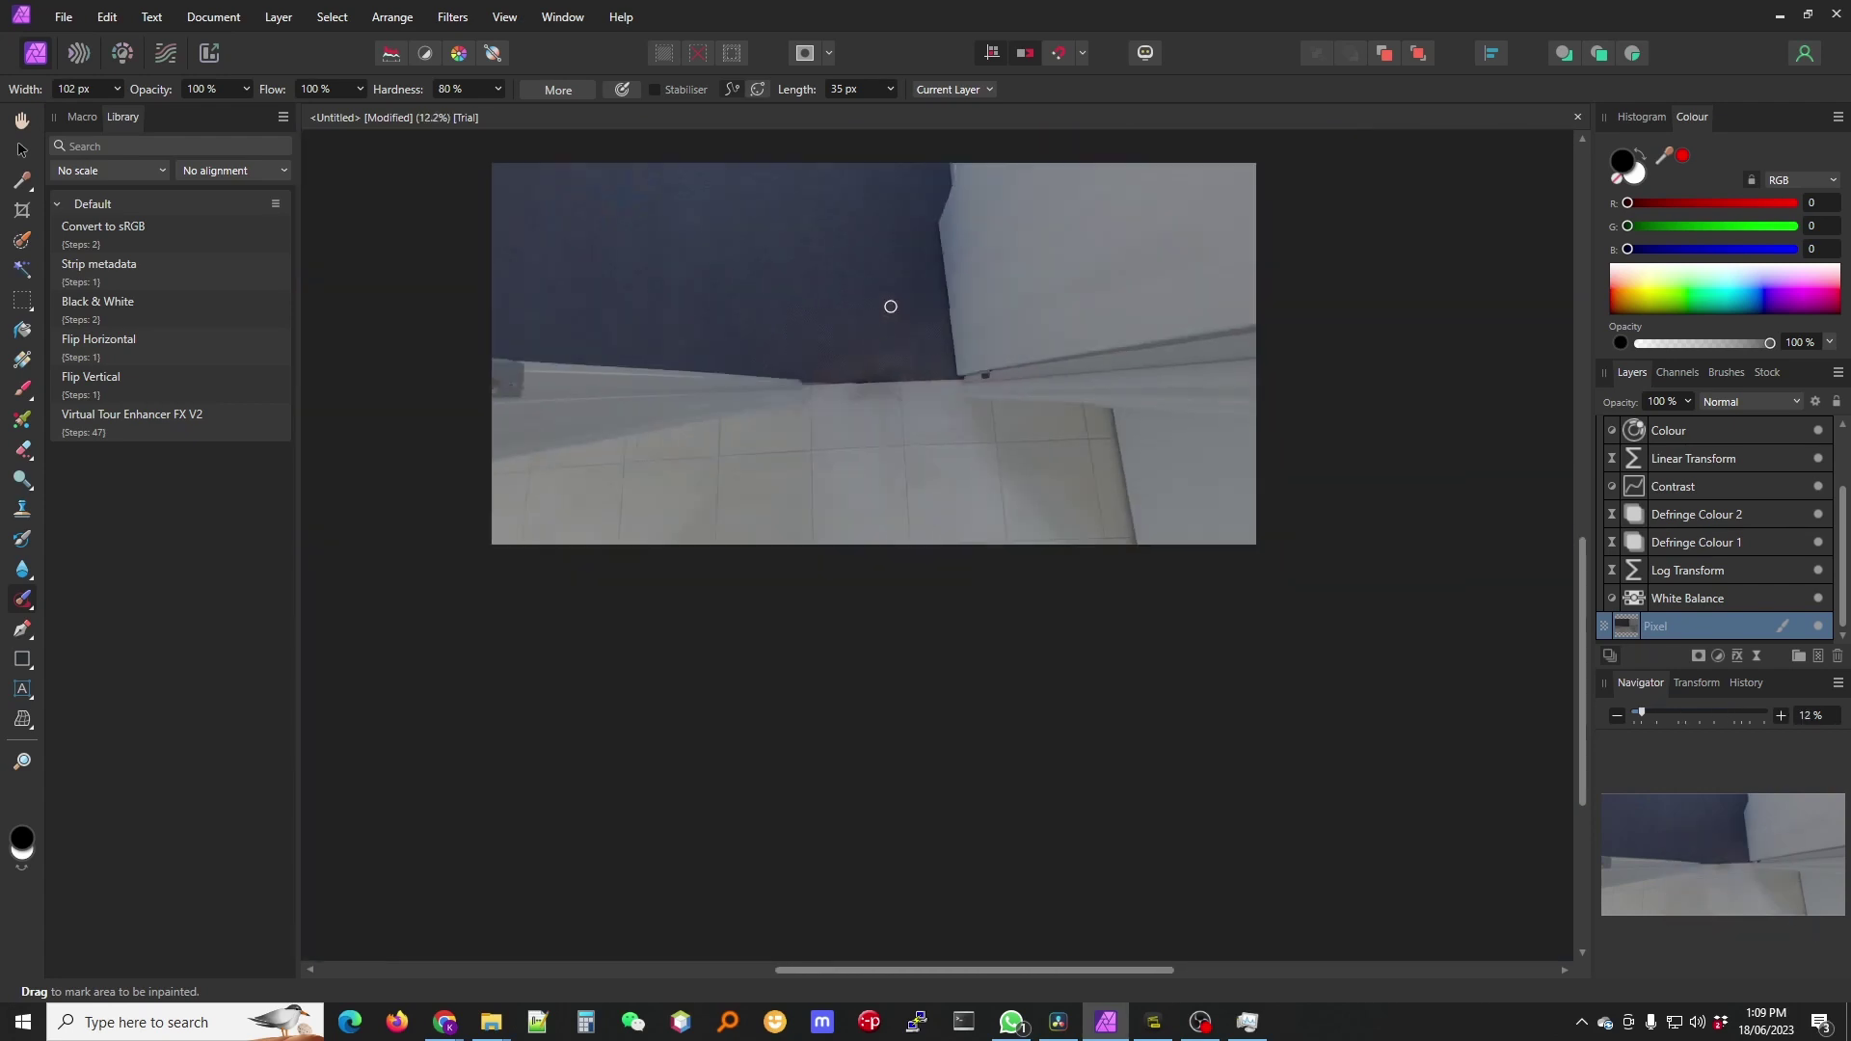
Remove the live projection and switch to the Pan tool with H
{"action": "left_click", "coordinate": [299, 20]}
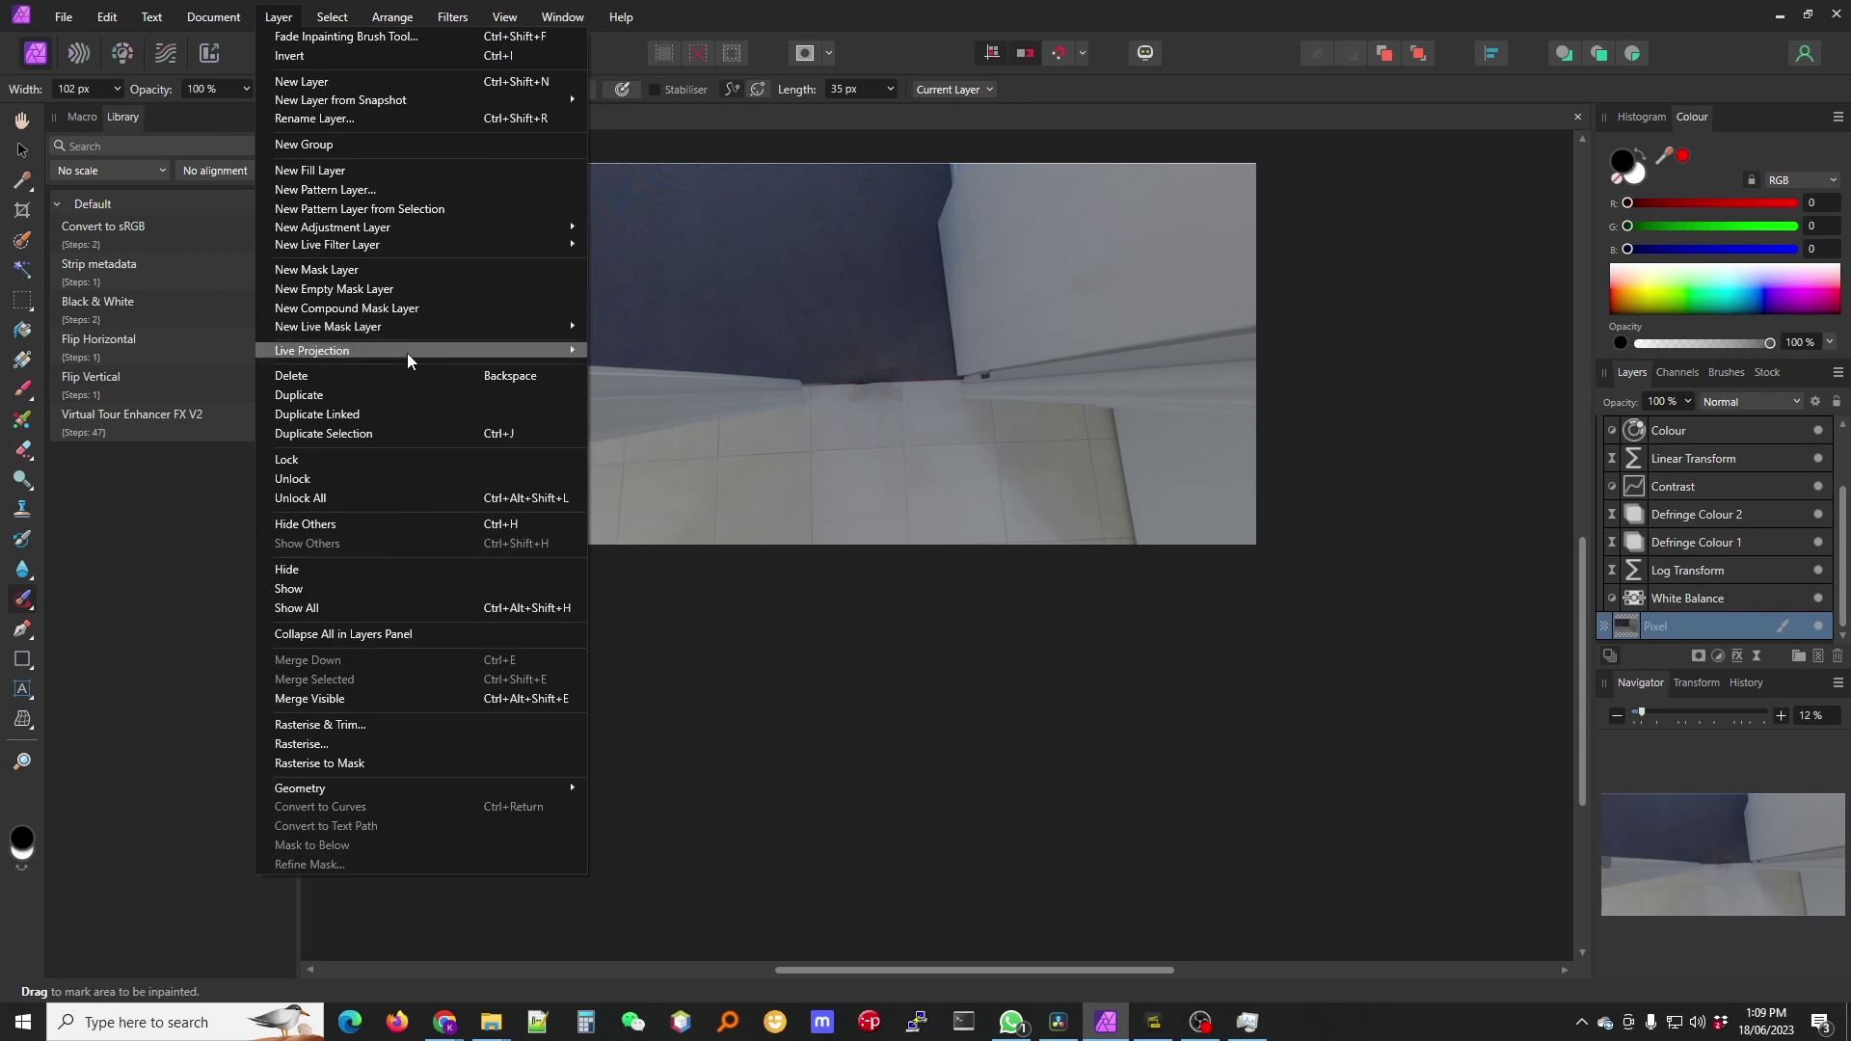
{"action": "mouse_move", "coordinate": [565, 356]}
{"action": "left_click", "coordinate": [651, 354]}
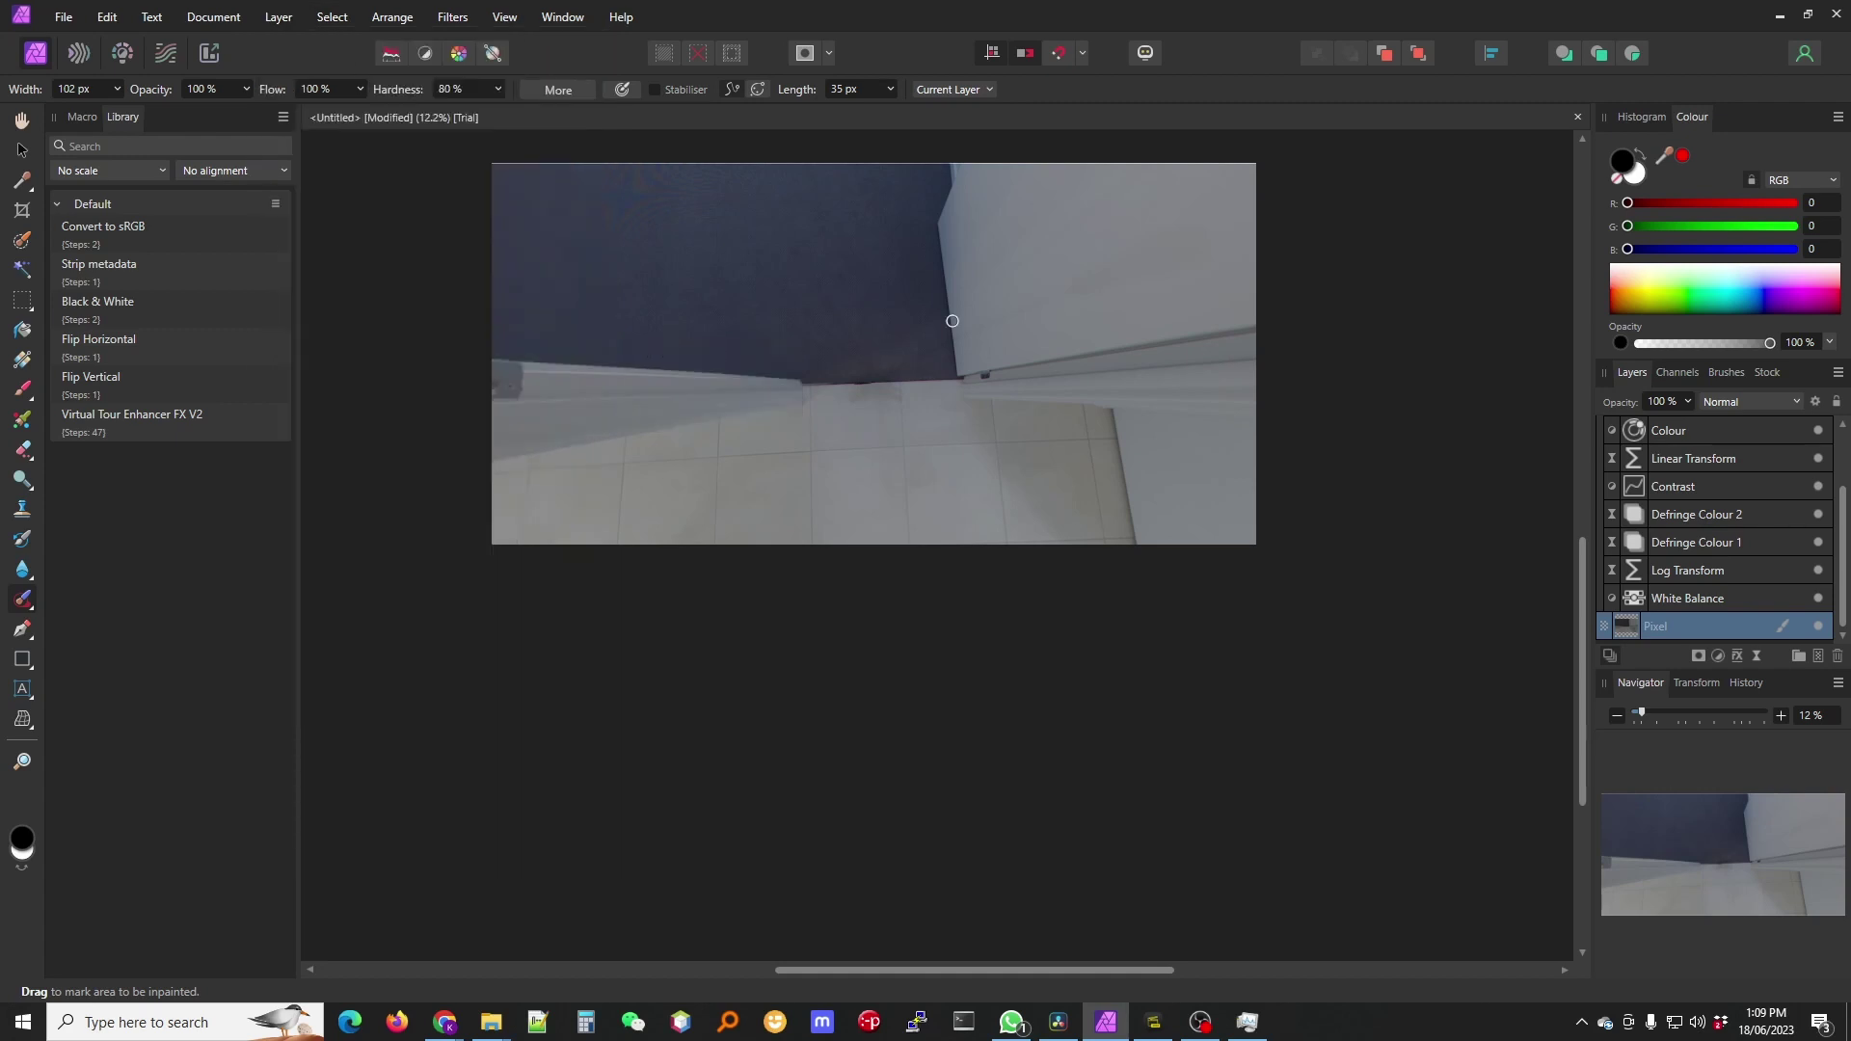
{"action": "key", "text": "h"}
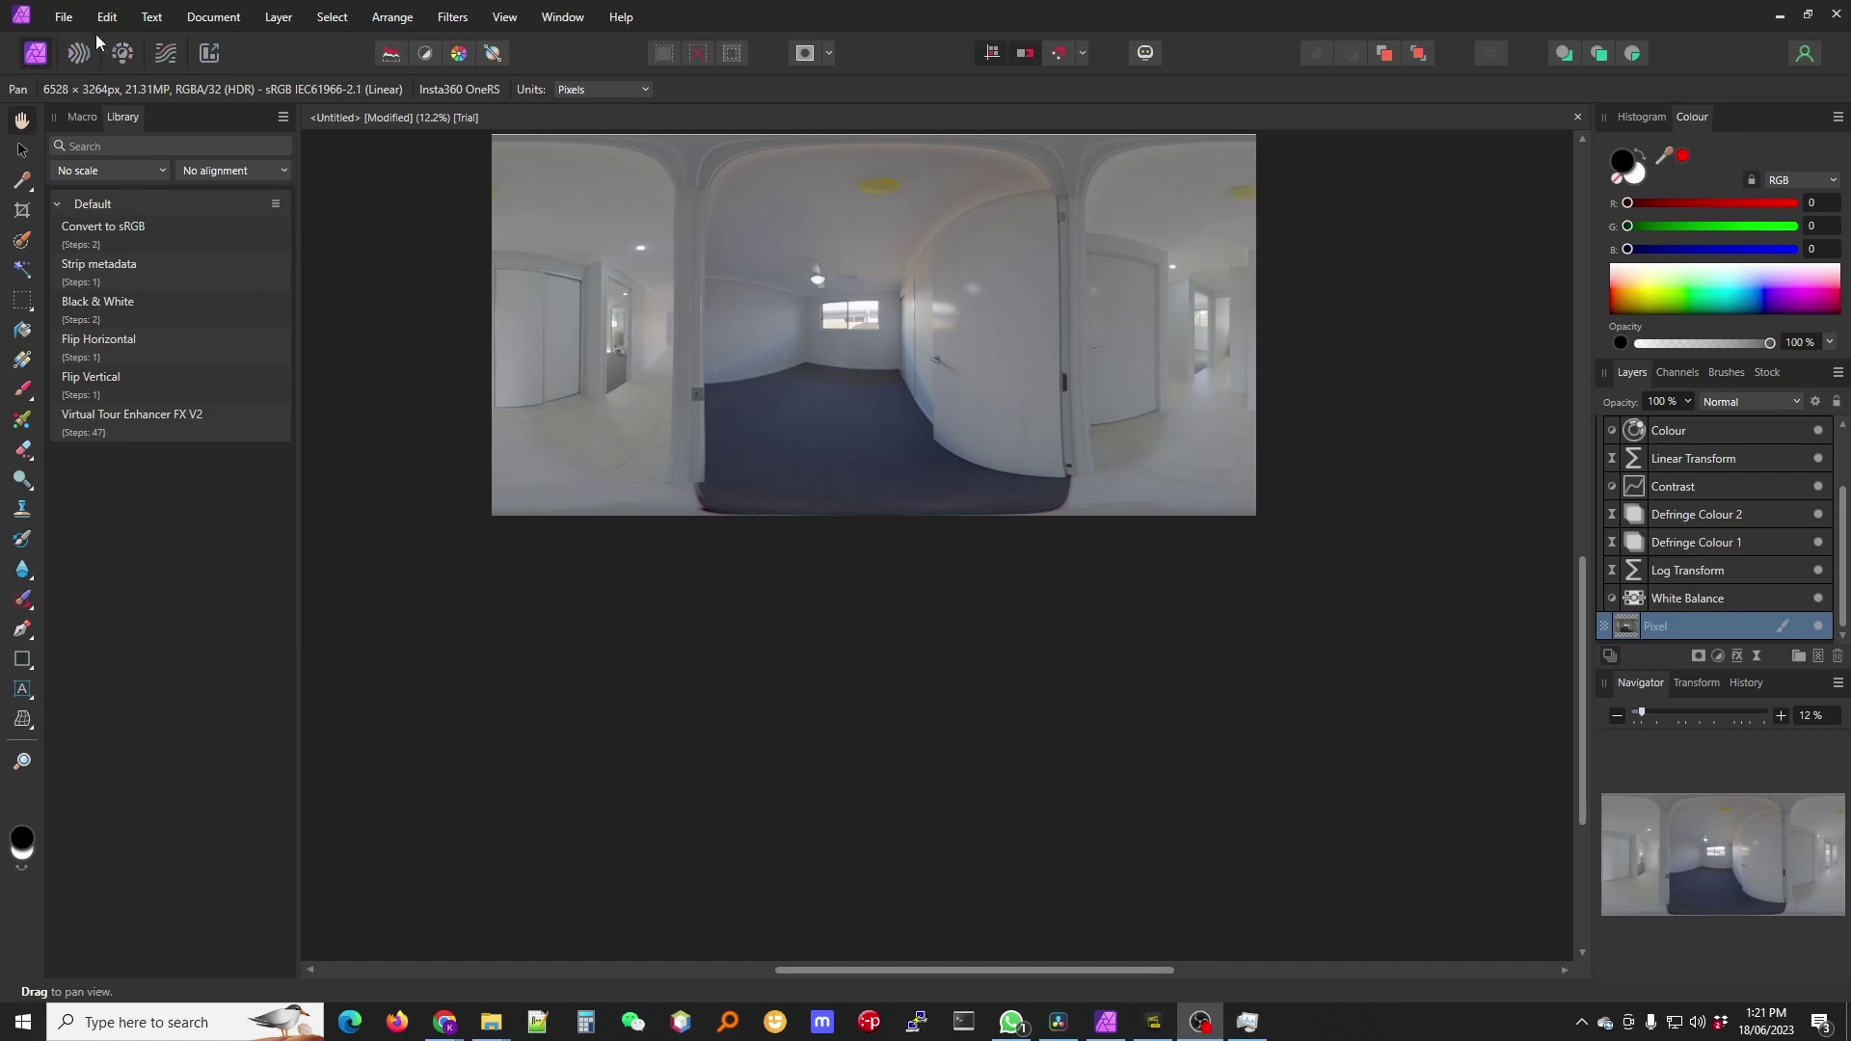
Export the panorama as a best-quality JPEG named TesterRoom to D:\Insta360 photos\Enhanced
{"action": "left_click", "coordinate": [64, 17]}
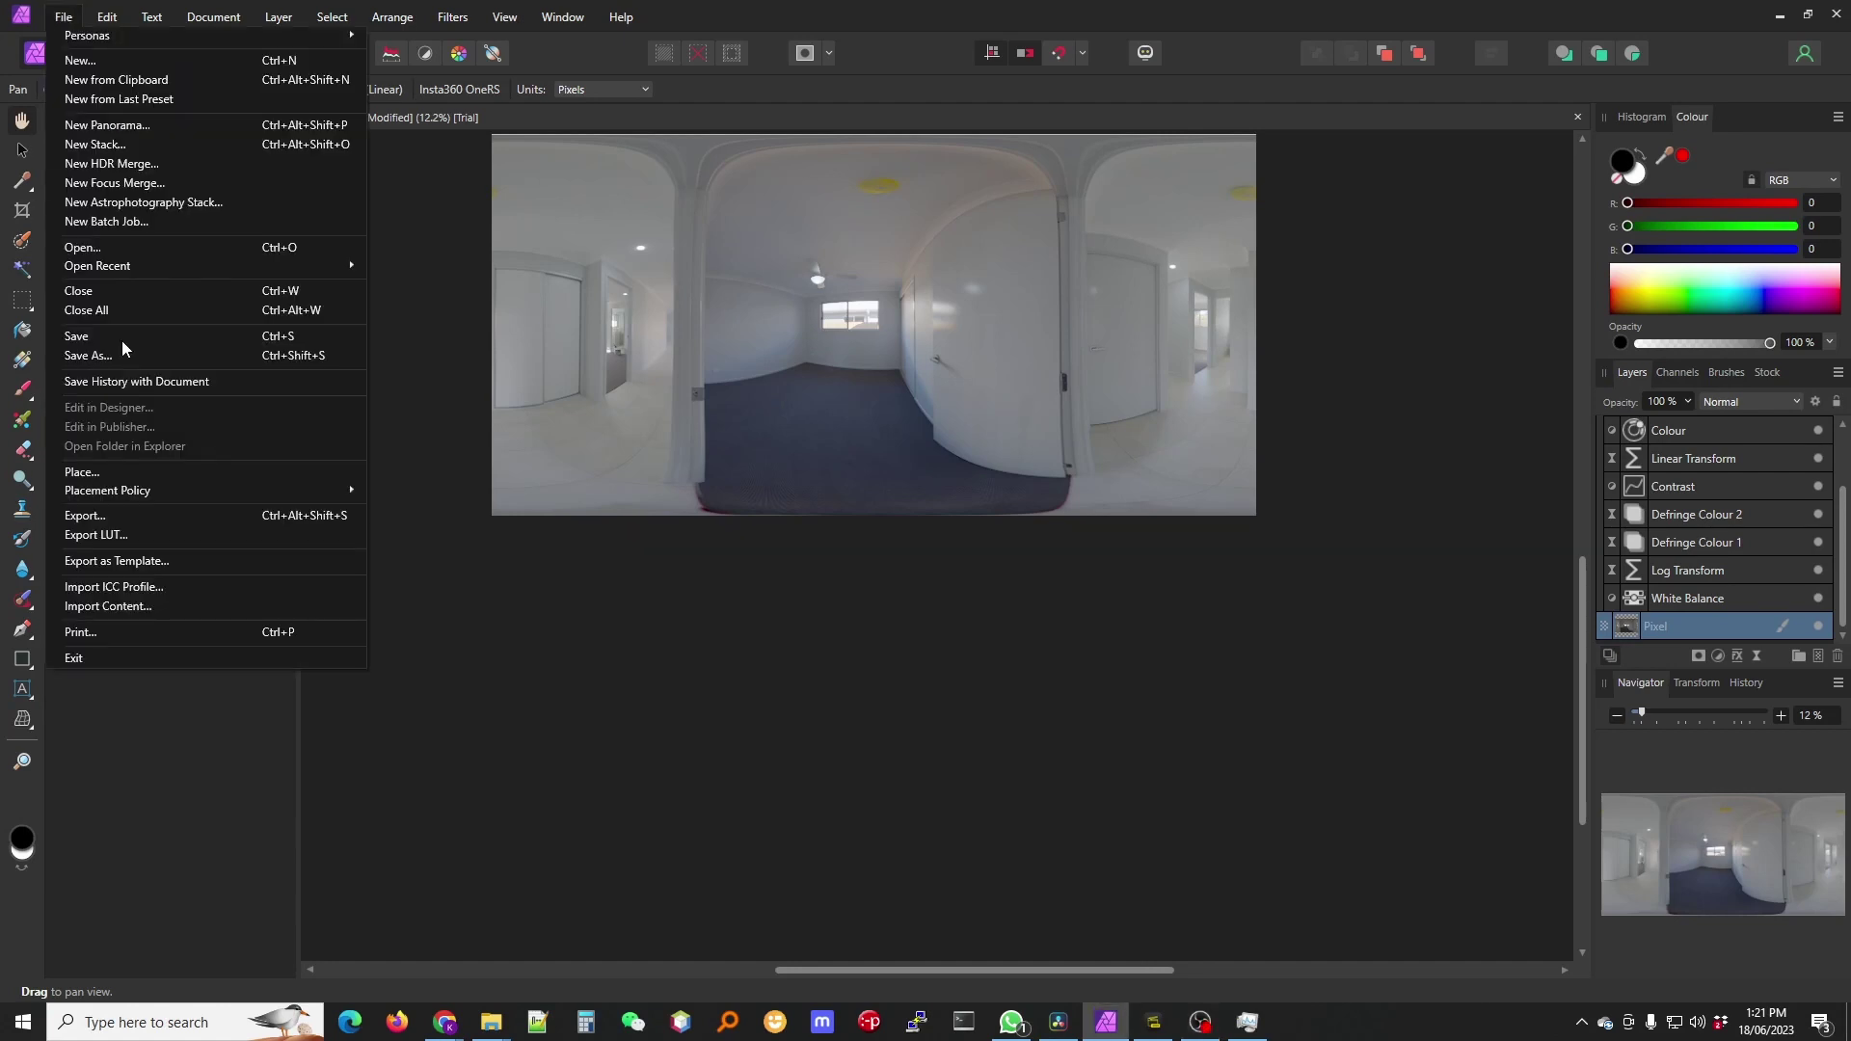
{"action": "left_click", "coordinate": [159, 514]}
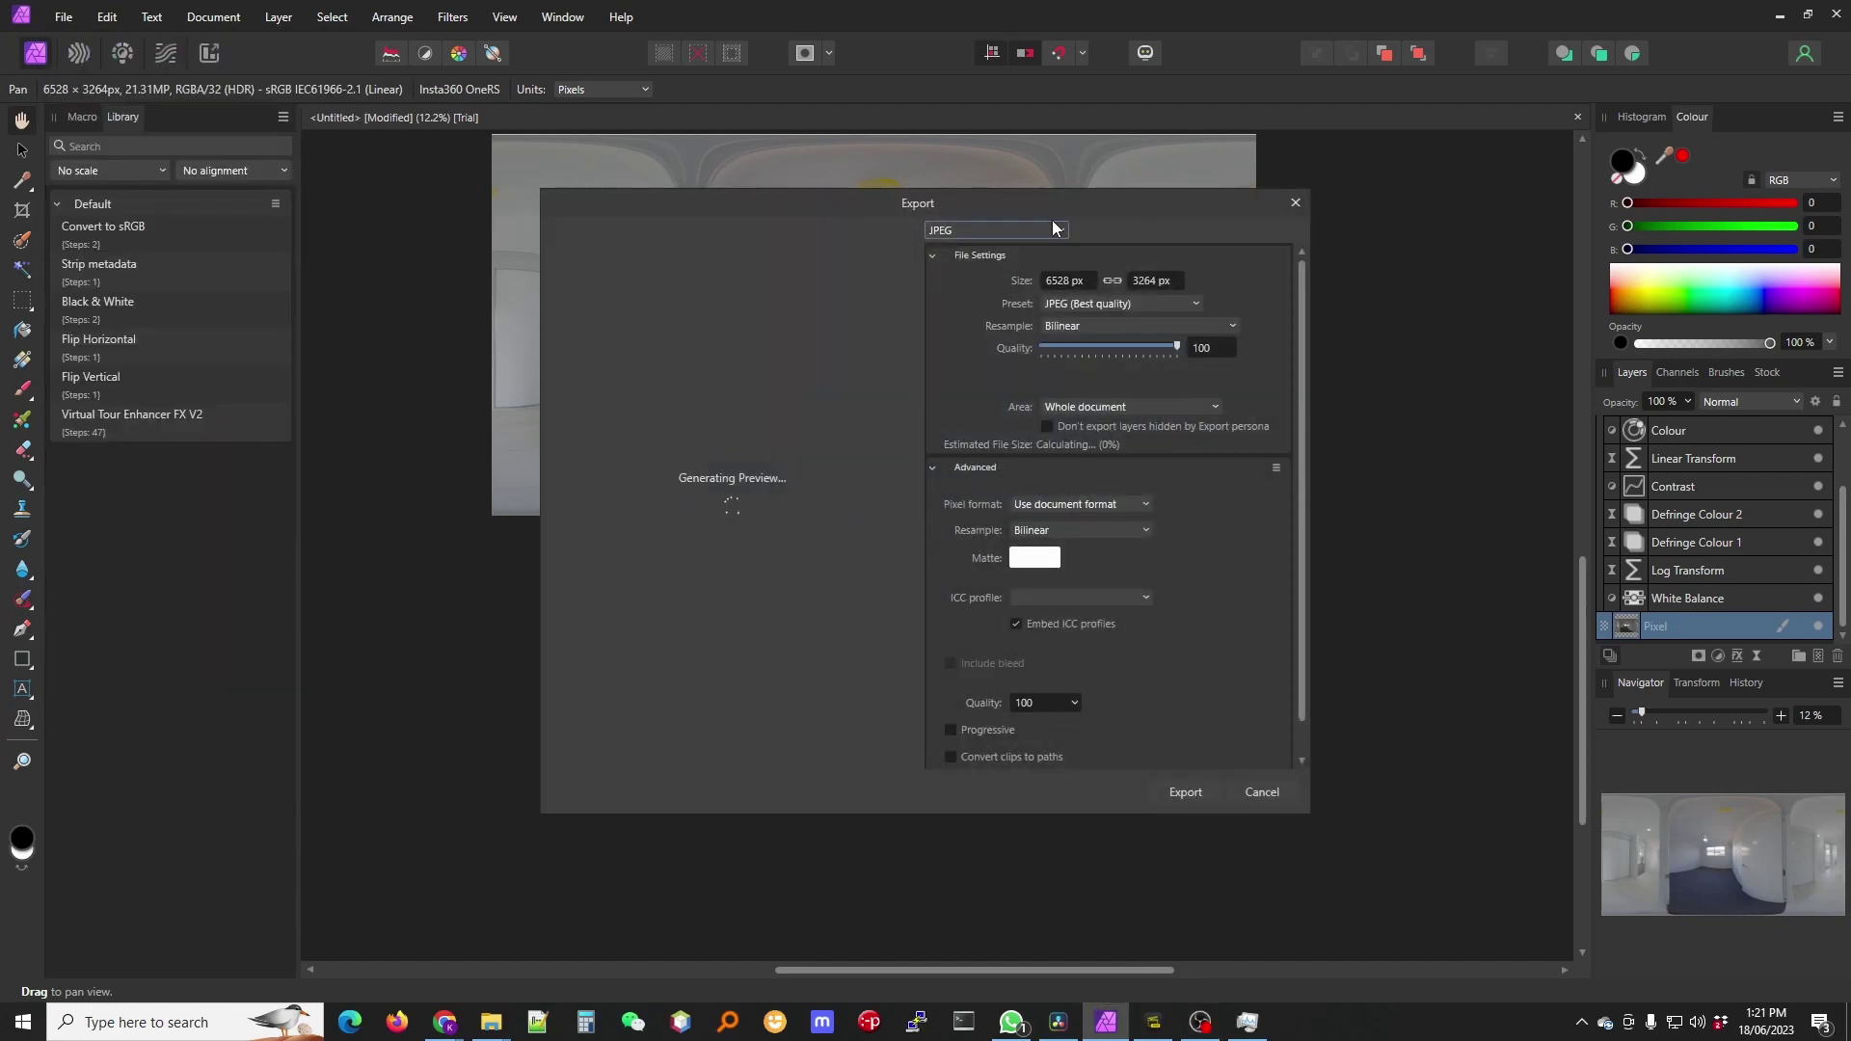
{"action": "left_click", "coordinate": [1184, 791]}
{"action": "left_click", "coordinate": [605, 47]}
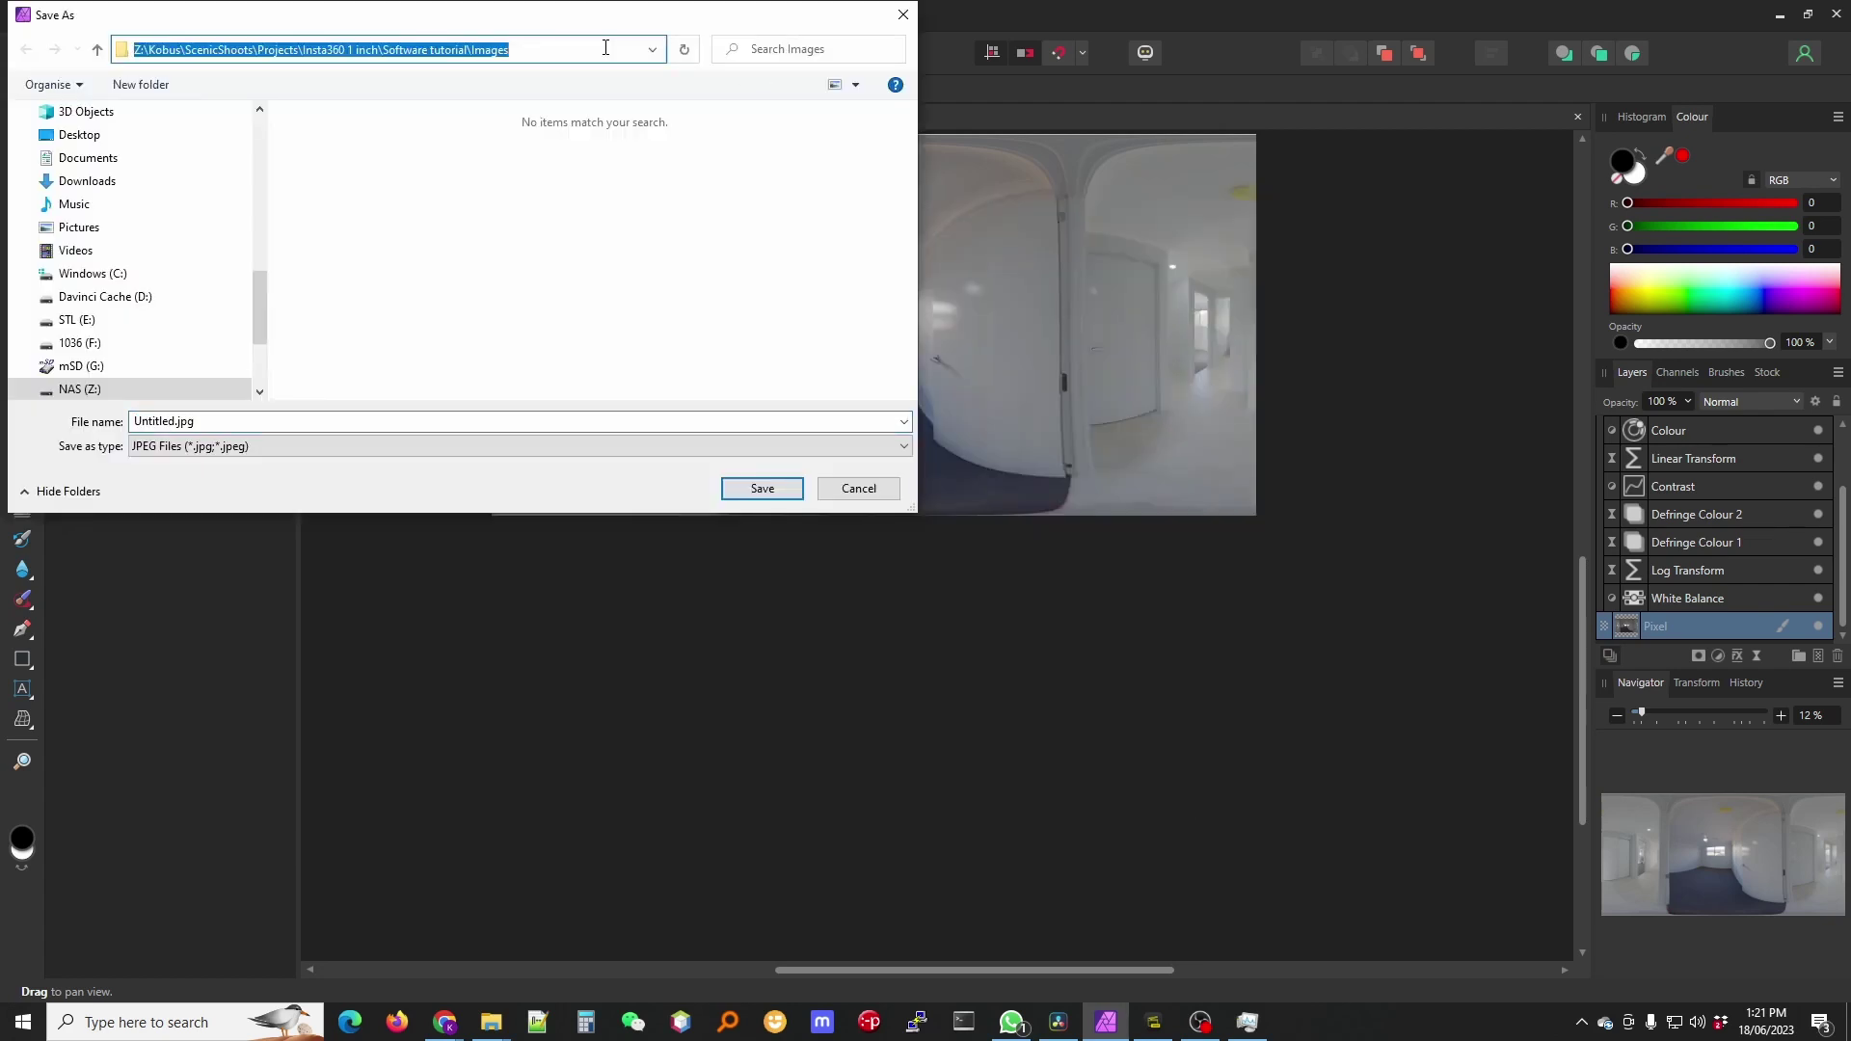
{"action": "type", "text": "D:\\Insta360 photos\\Enhanced"}
{"action": "key", "text": "Return"}
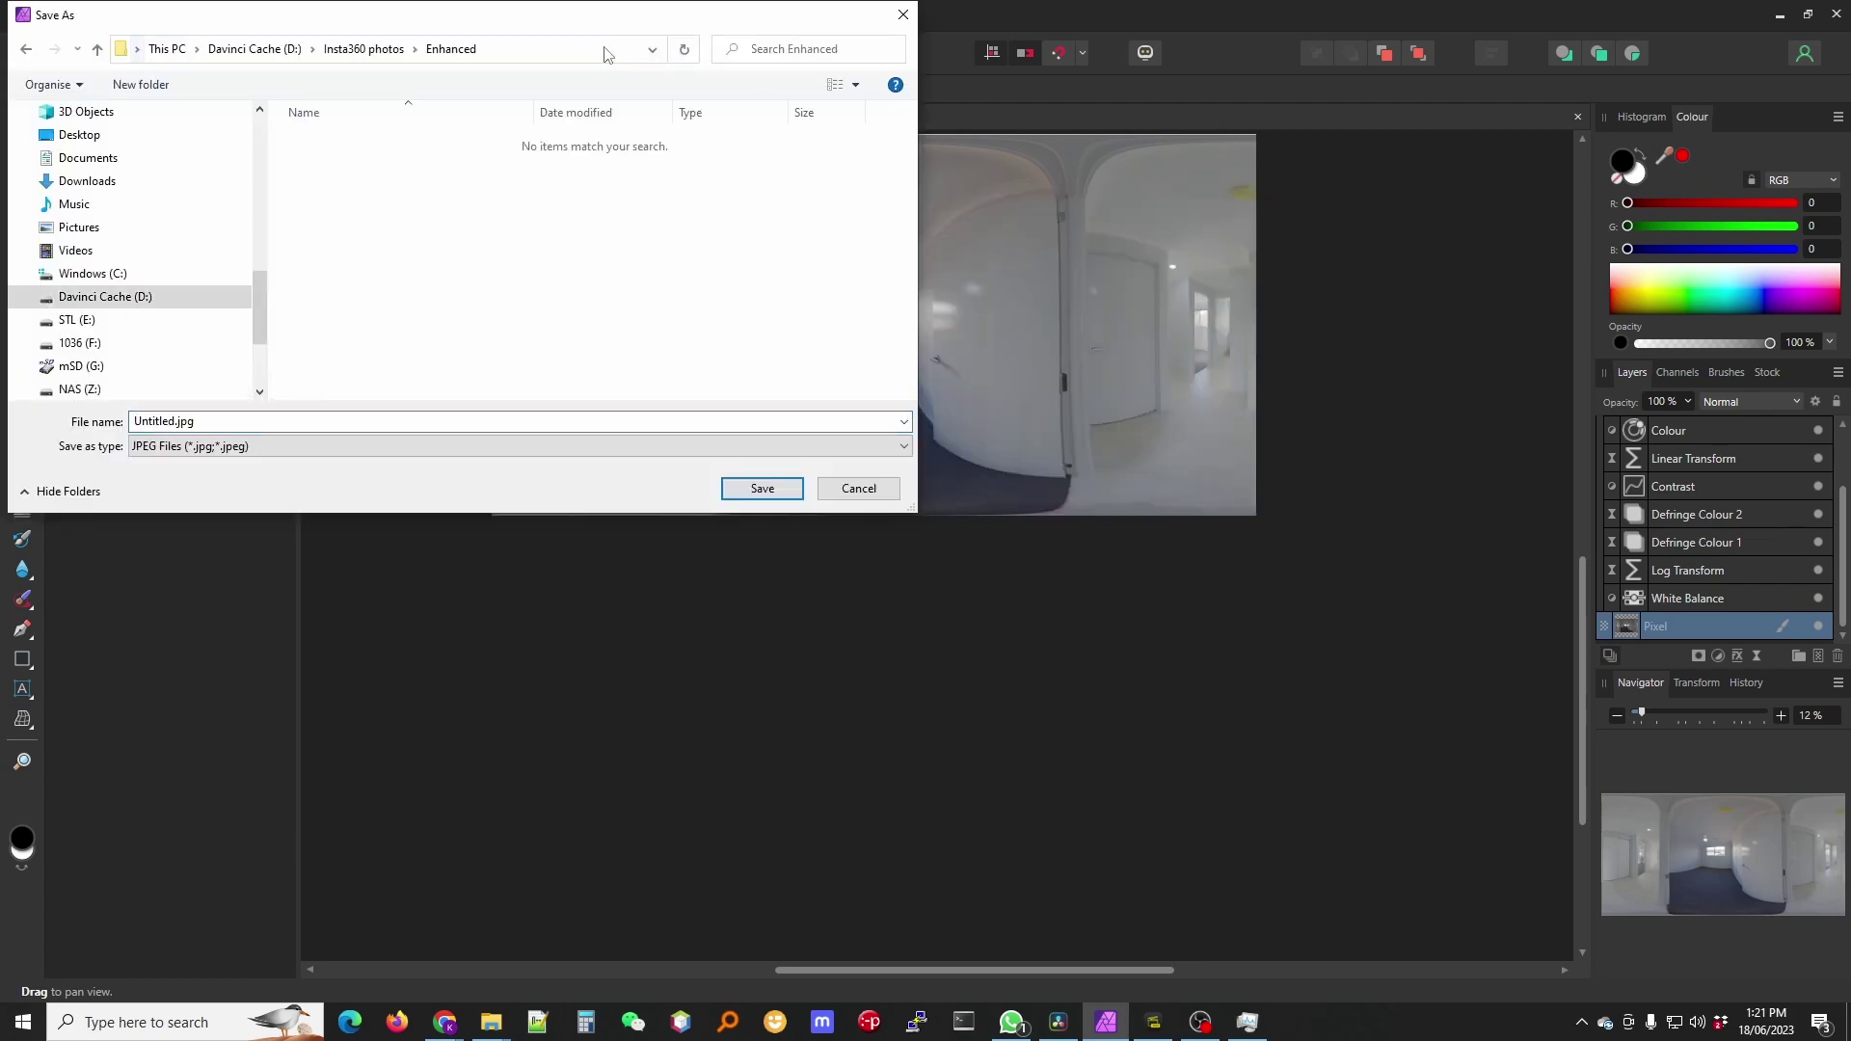
{"action": "left_click", "coordinate": [419, 422]}
{"action": "type", "text": "Room"}
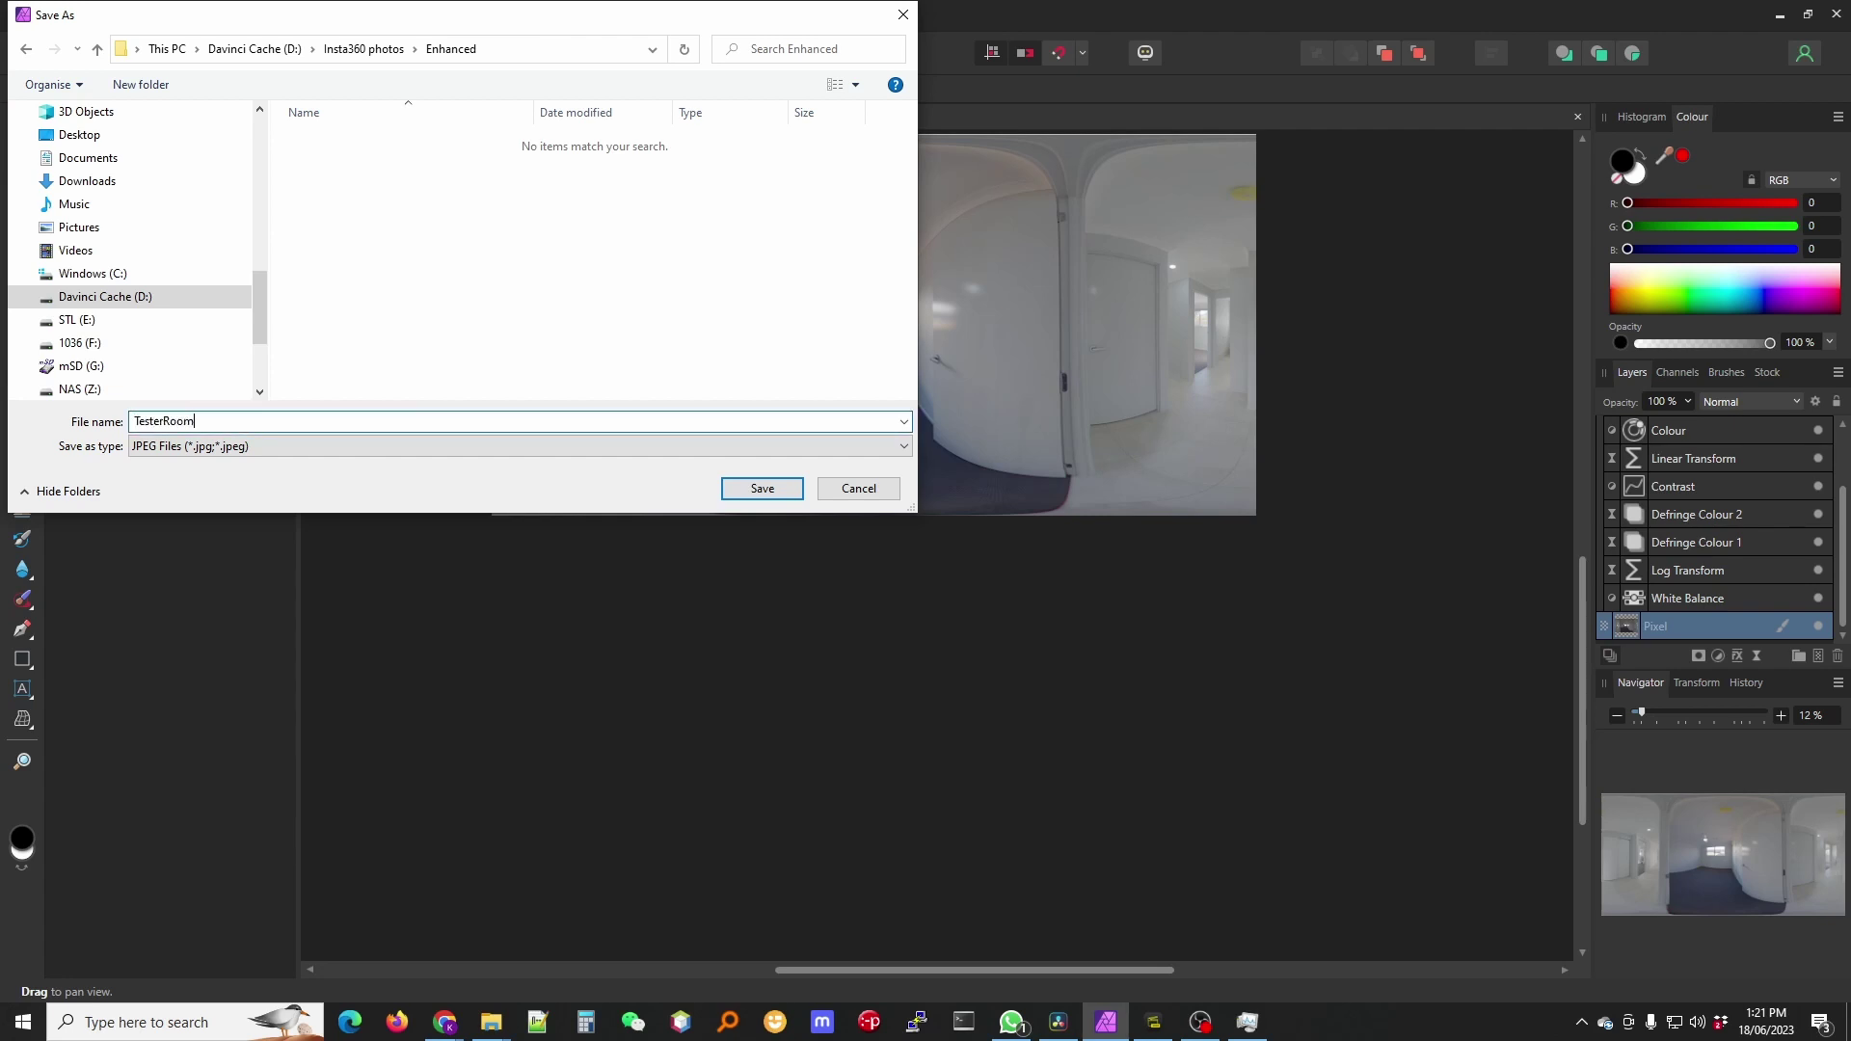
{"action": "left_click", "coordinate": [761, 487]}
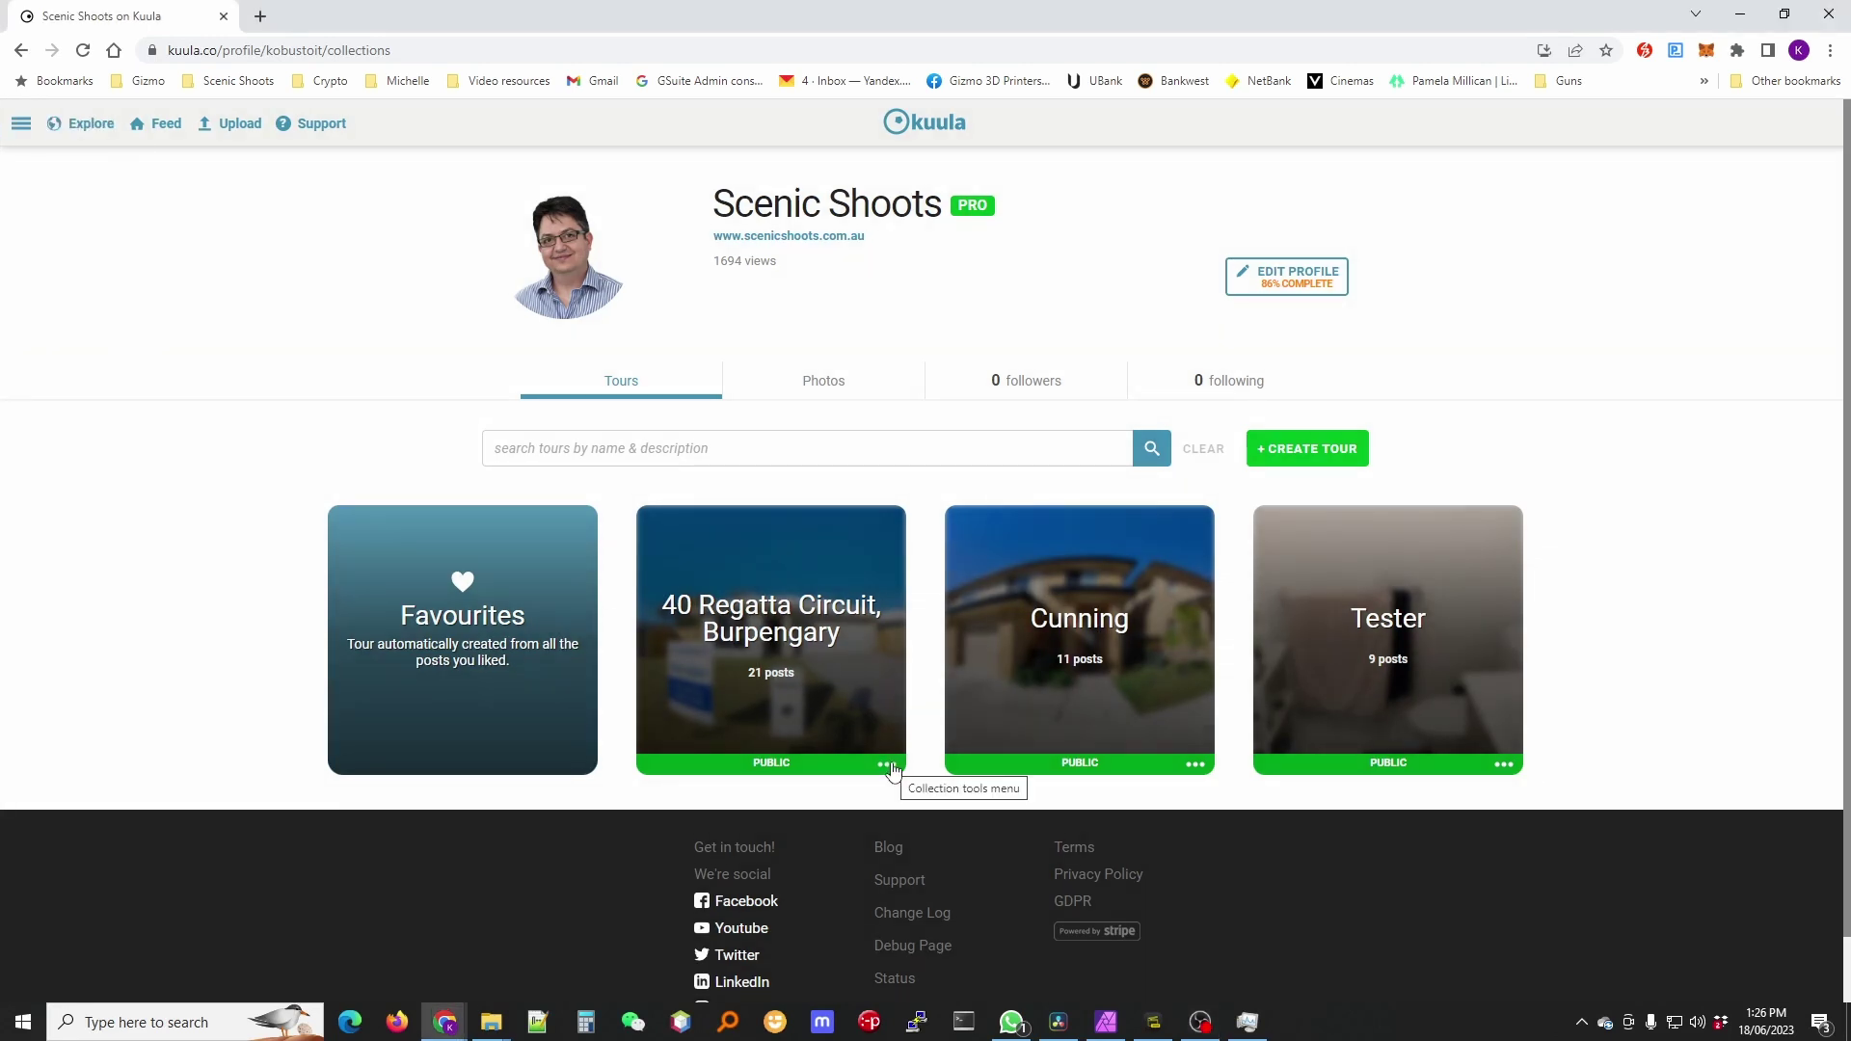
{"action": "left_click", "coordinate": [892, 768]}
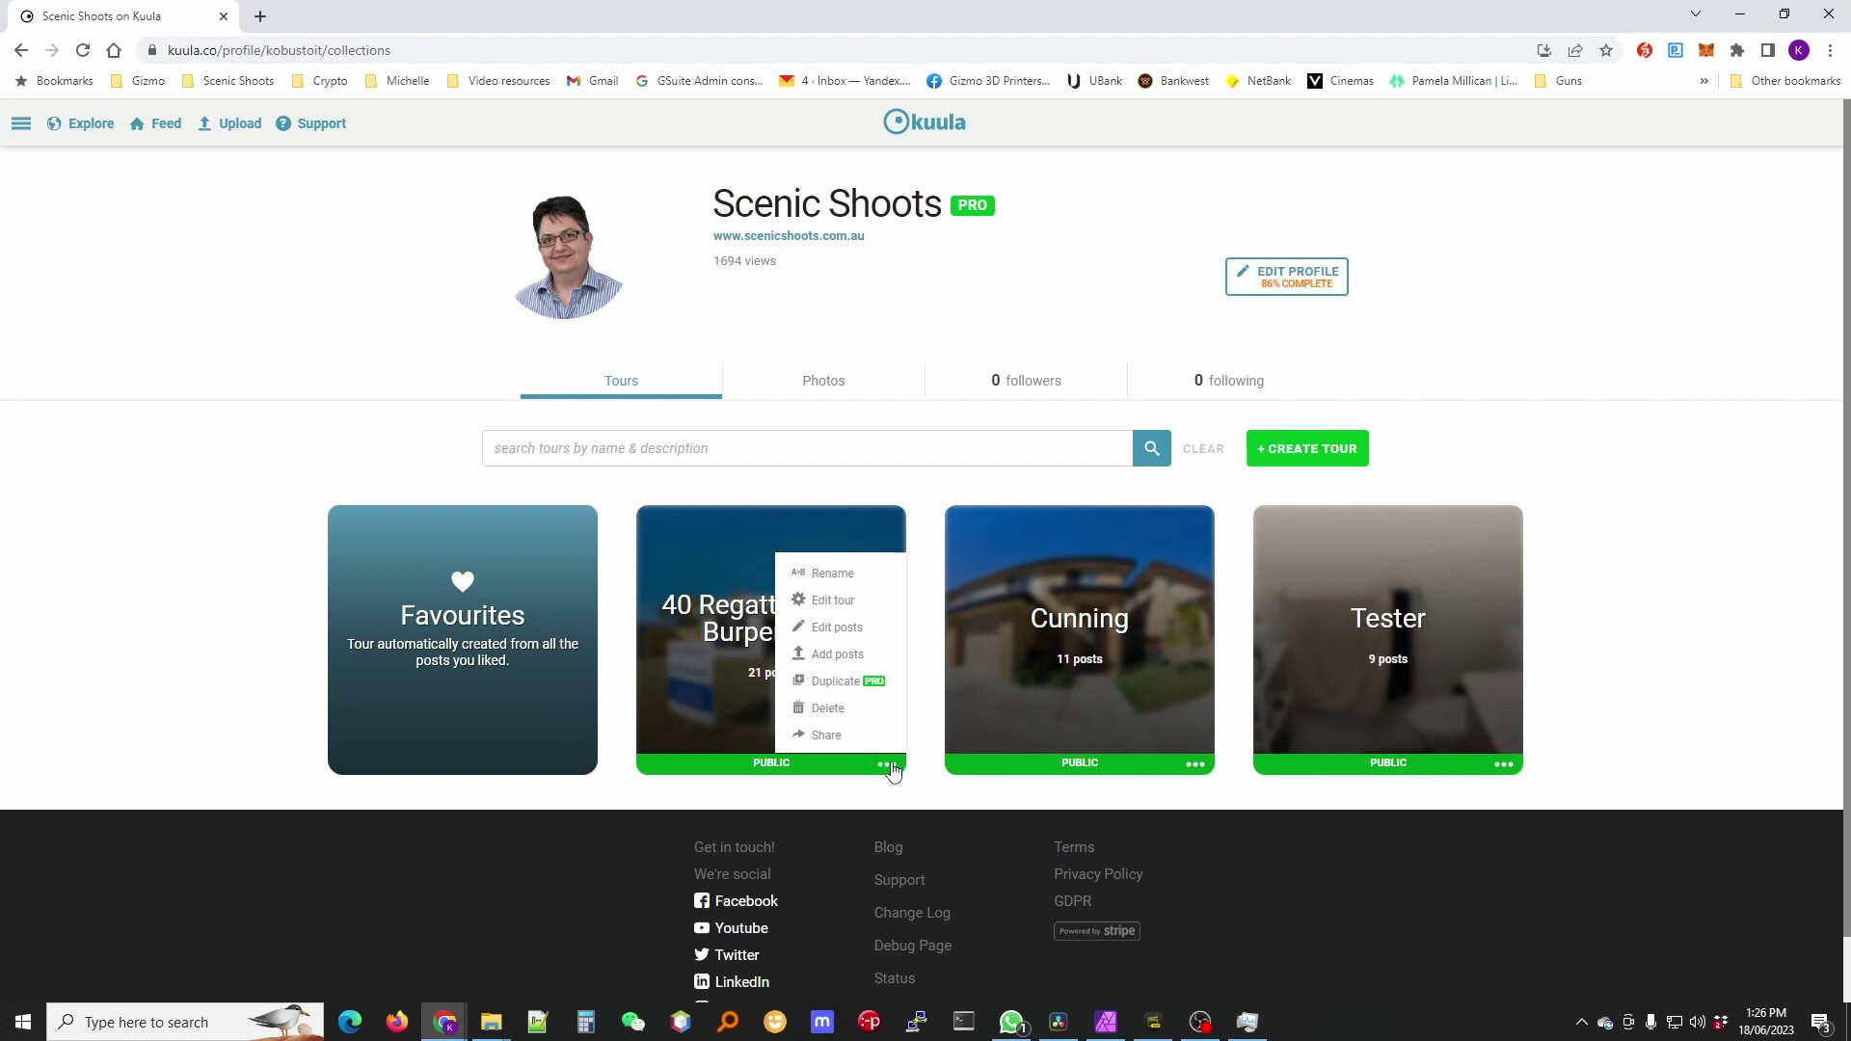
{"action": "left_click", "coordinate": [852, 659]}
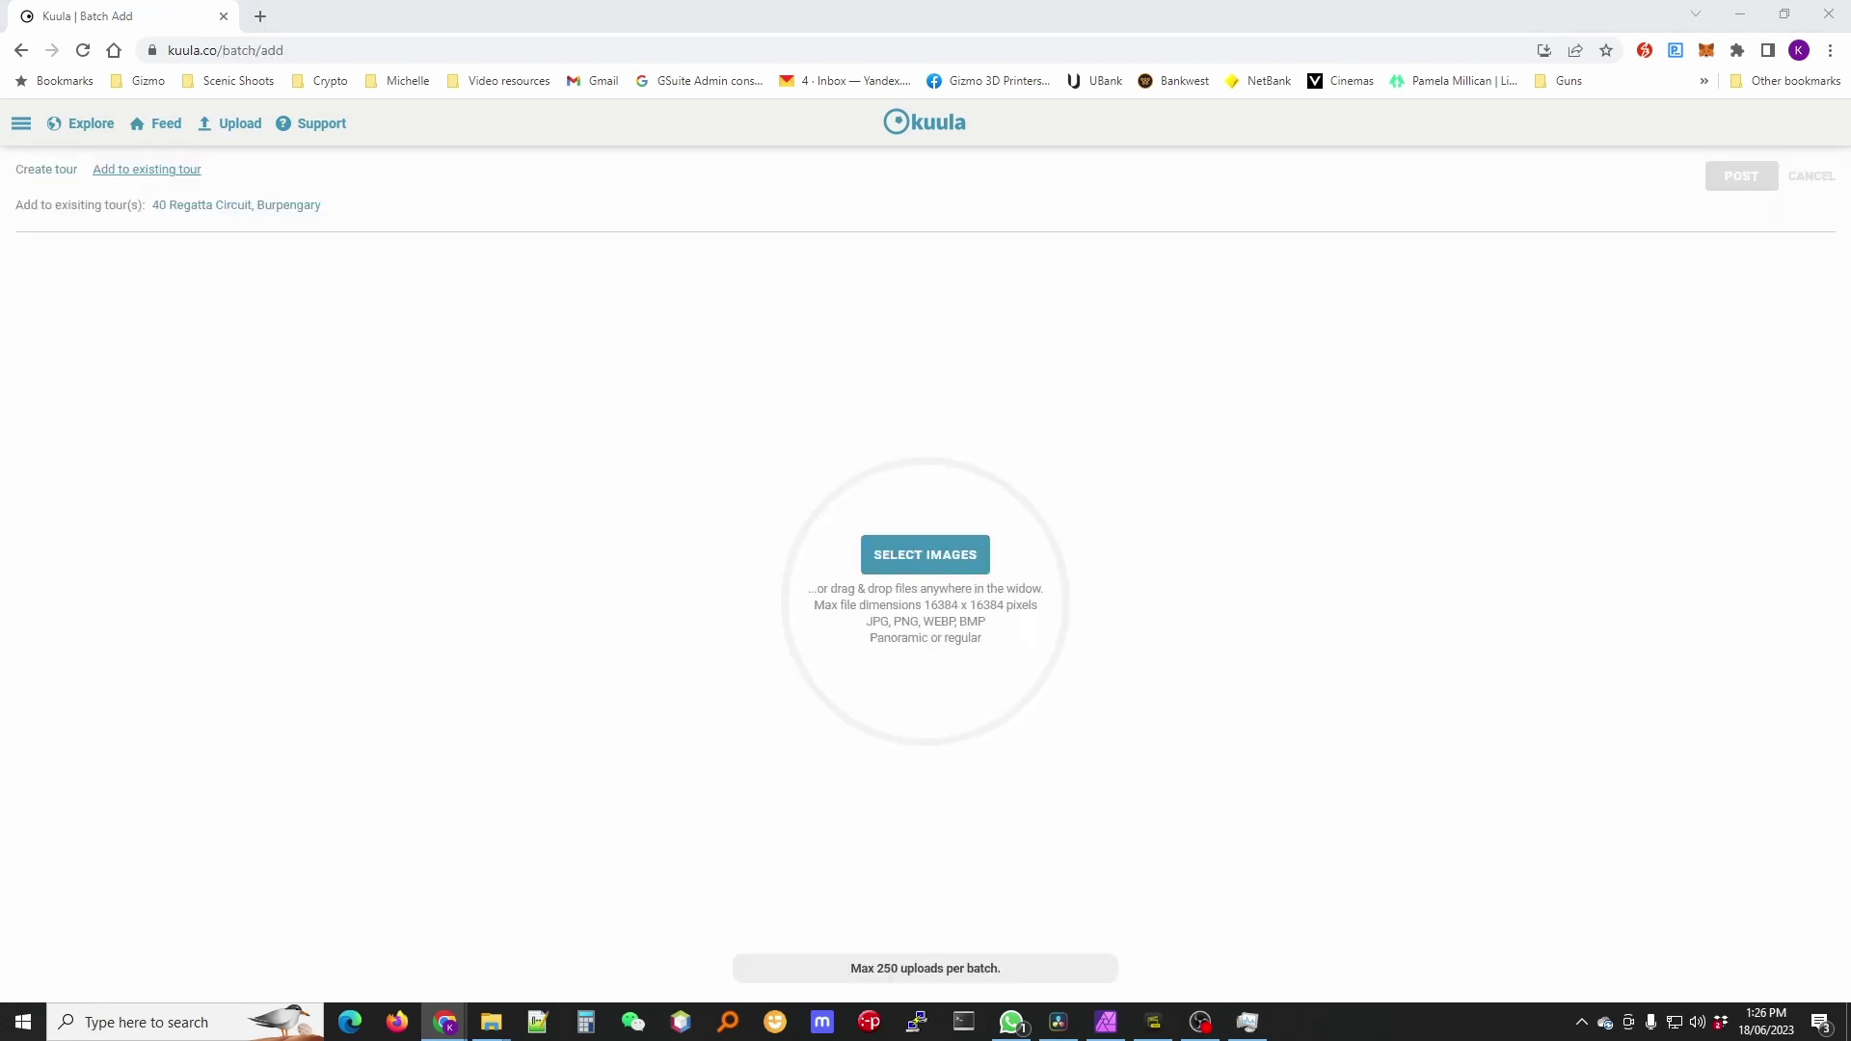
{"action": "left_click_drag", "start_coordinate": [721, 568], "coordinate": [925, 495]}
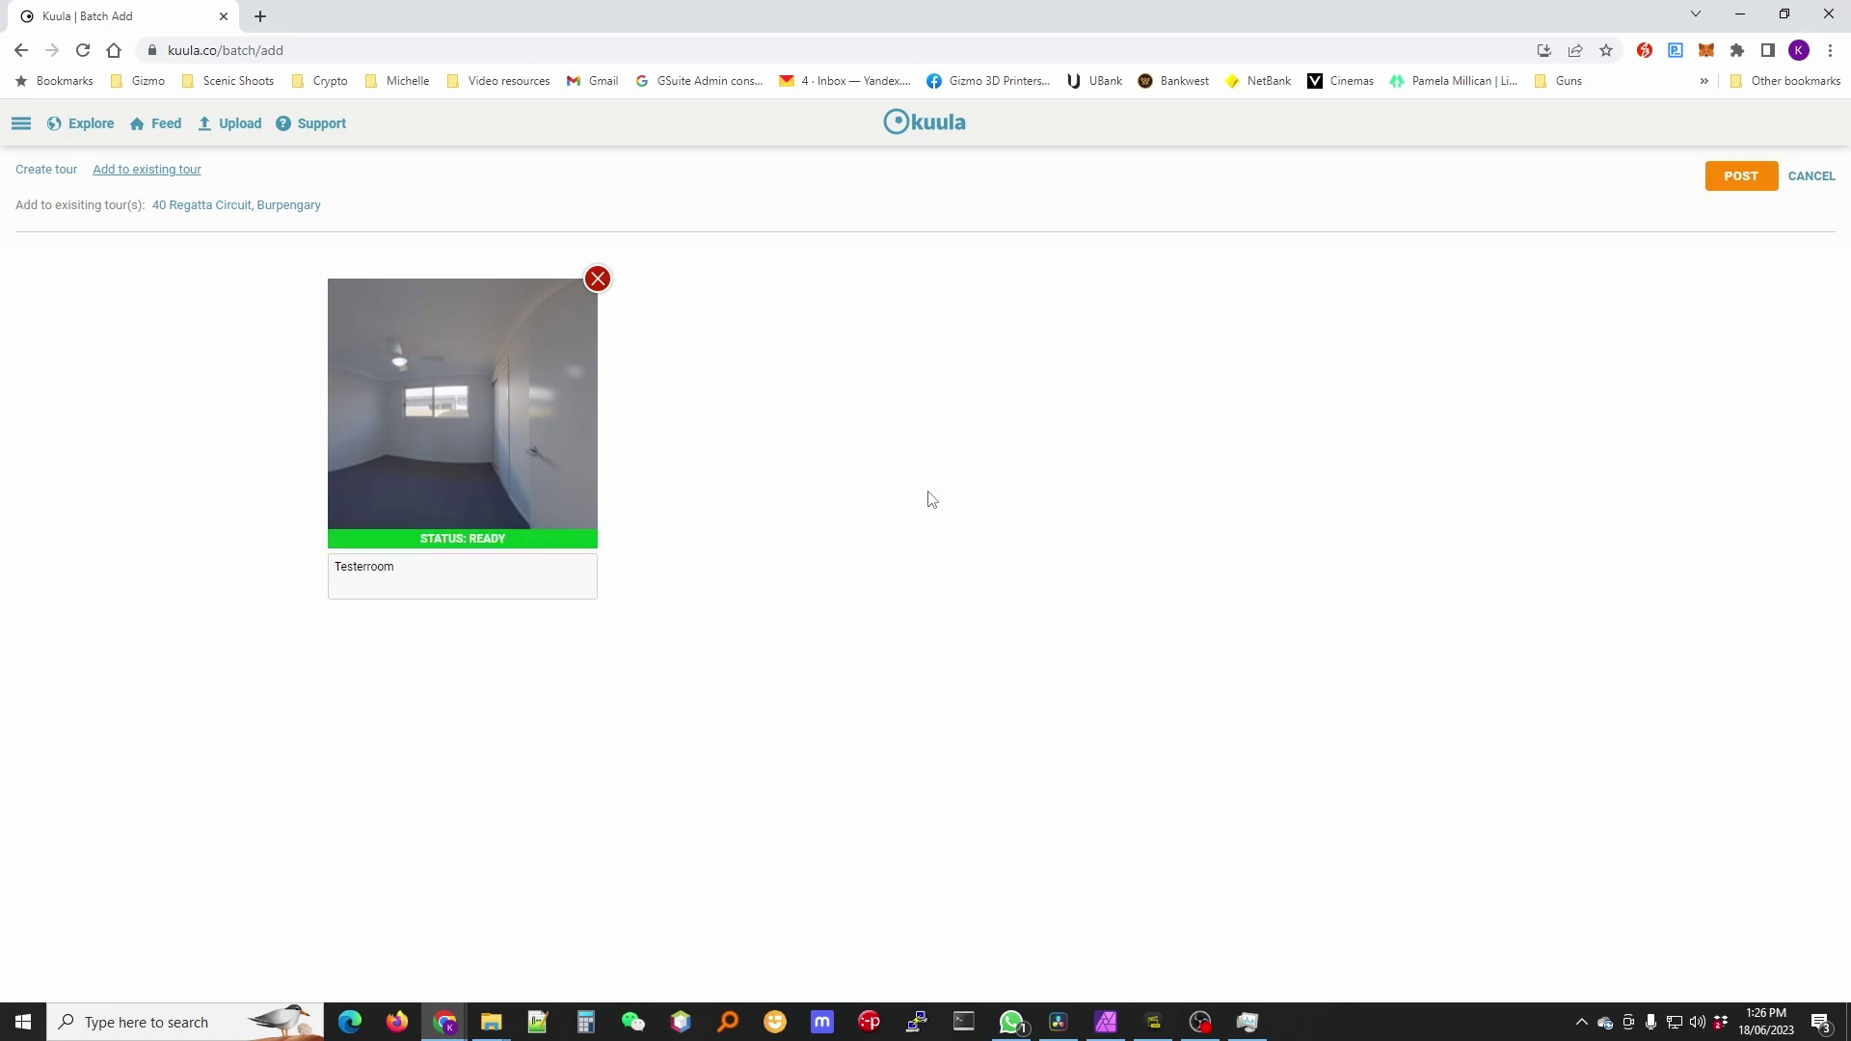
Post the panorama, set its starting heading to the current view (-31), save, and check it
{"action": "left_click", "coordinate": [1755, 177]}
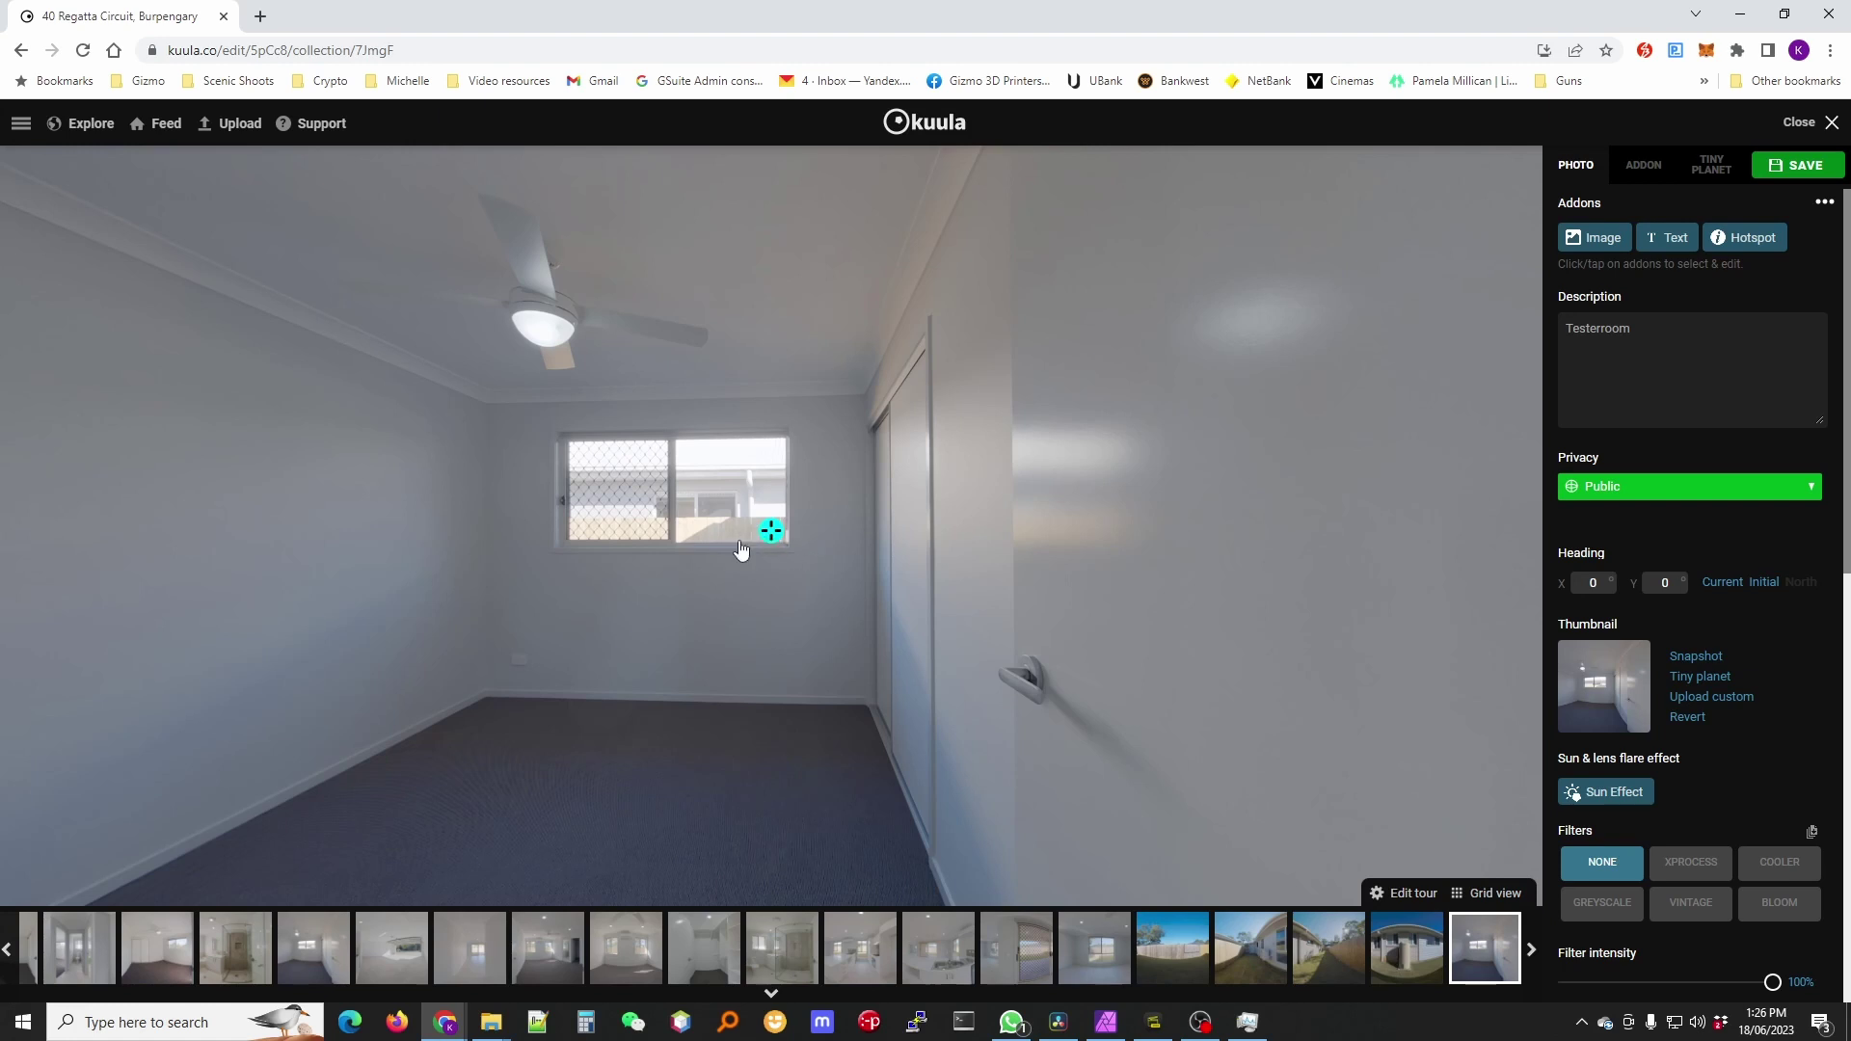
{"action": "left_click_drag", "start_coordinate": [691, 538], "coordinate": [1111, 537]}
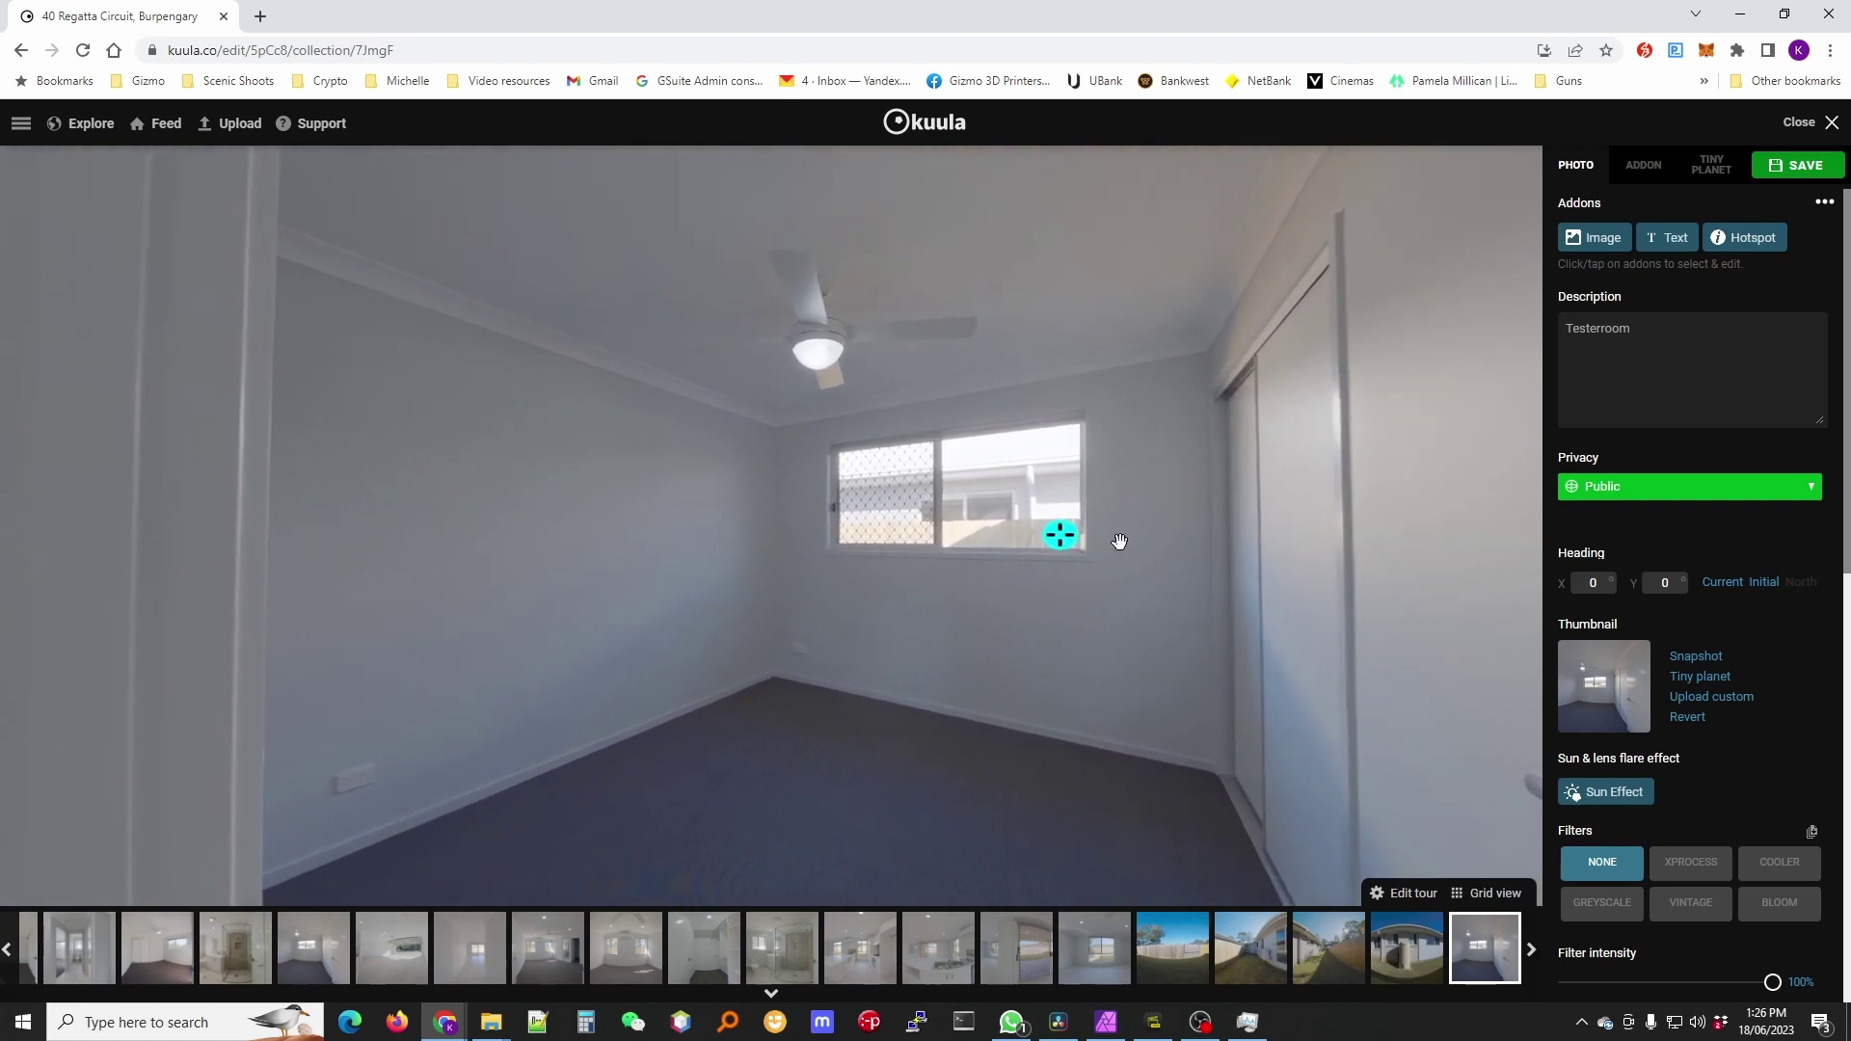
{"action": "left_click", "coordinate": [1723, 585]}
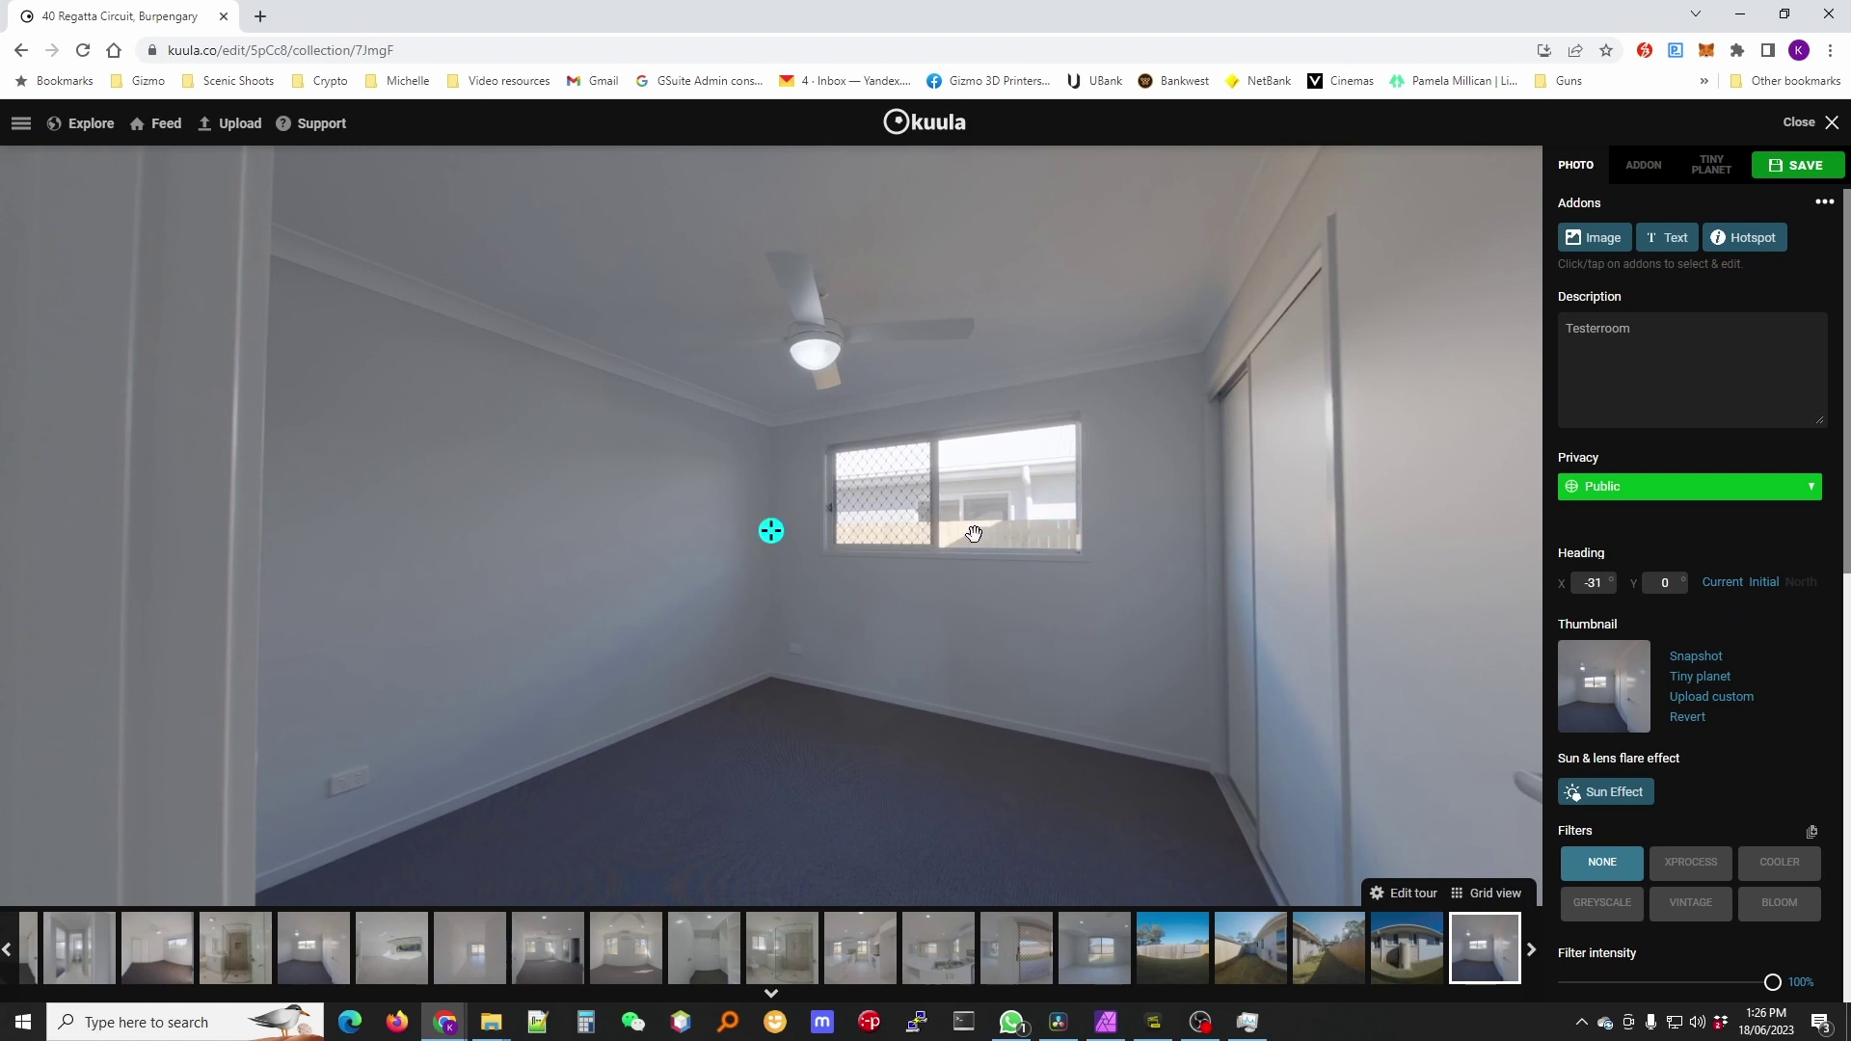
{"action": "left_click", "coordinate": [1802, 168]}
{"action": "left_click_drag", "start_coordinate": [1122, 571], "coordinate": [727, 529]}
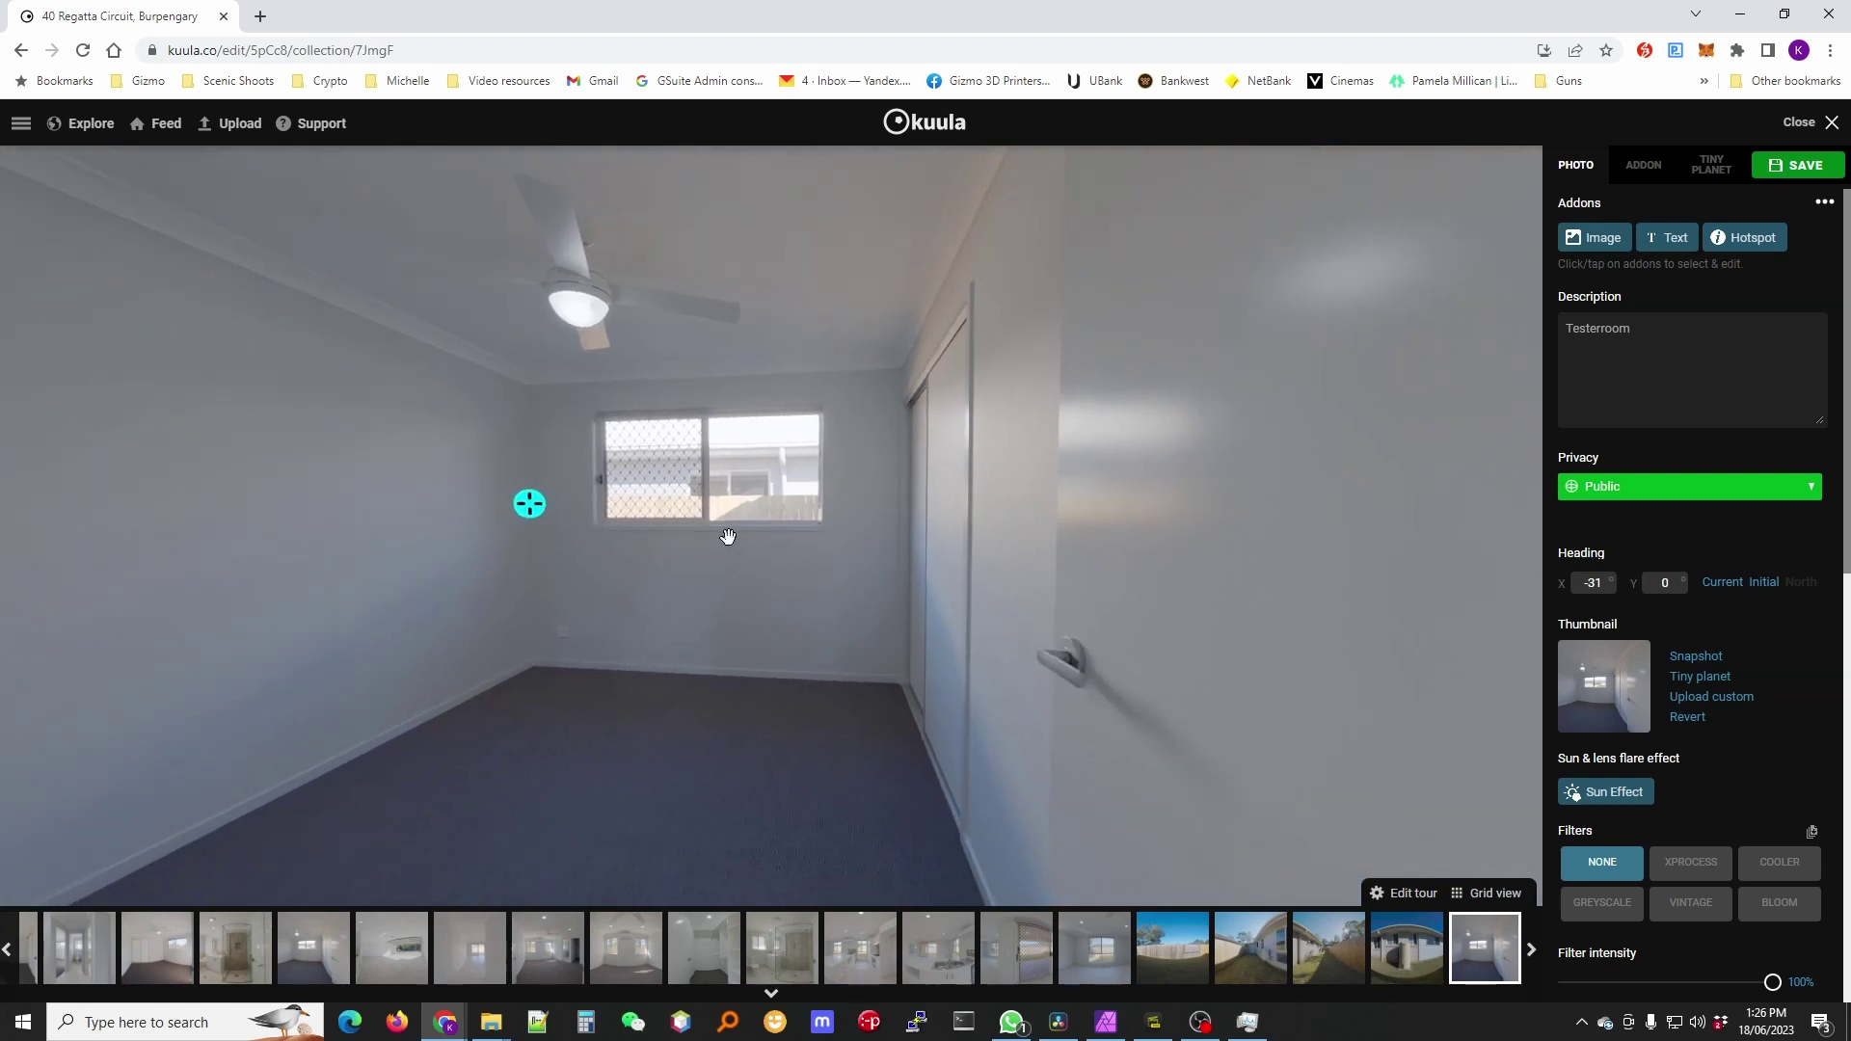
{"action": "left_click_drag", "start_coordinate": [1136, 376], "coordinate": [1299, 447]}
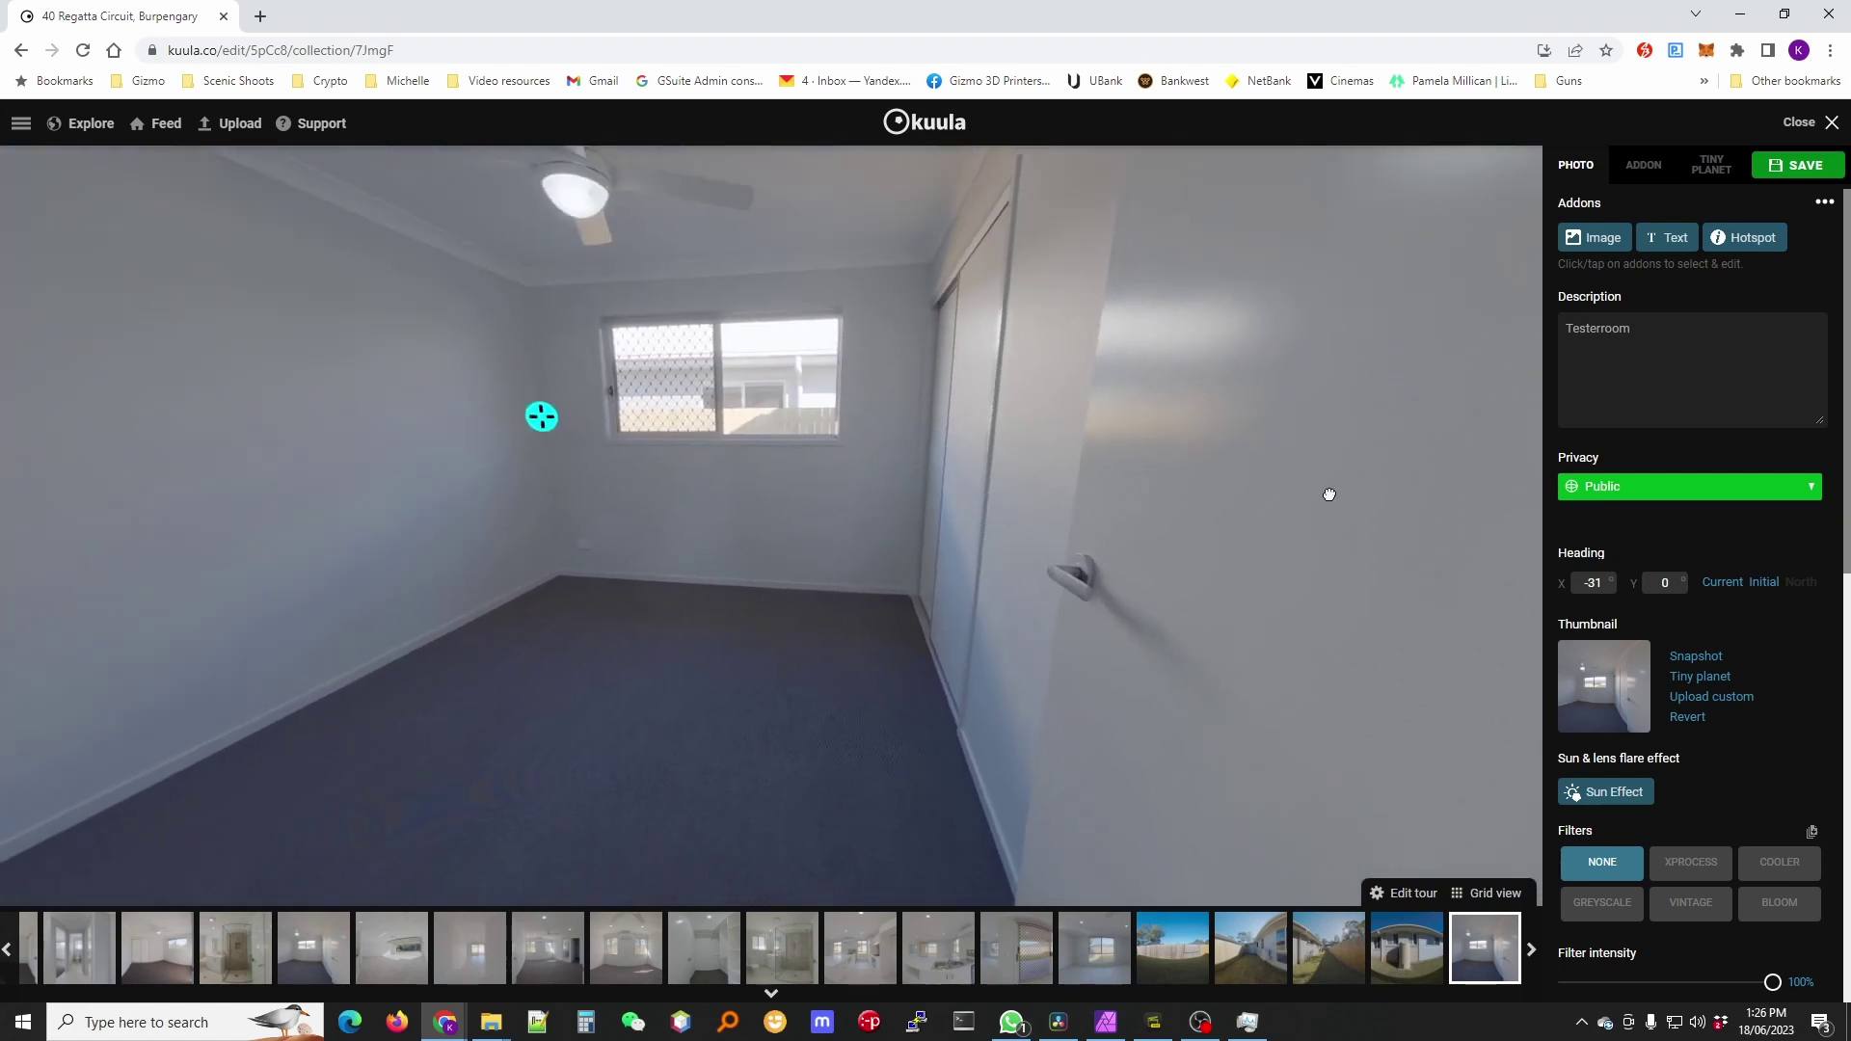